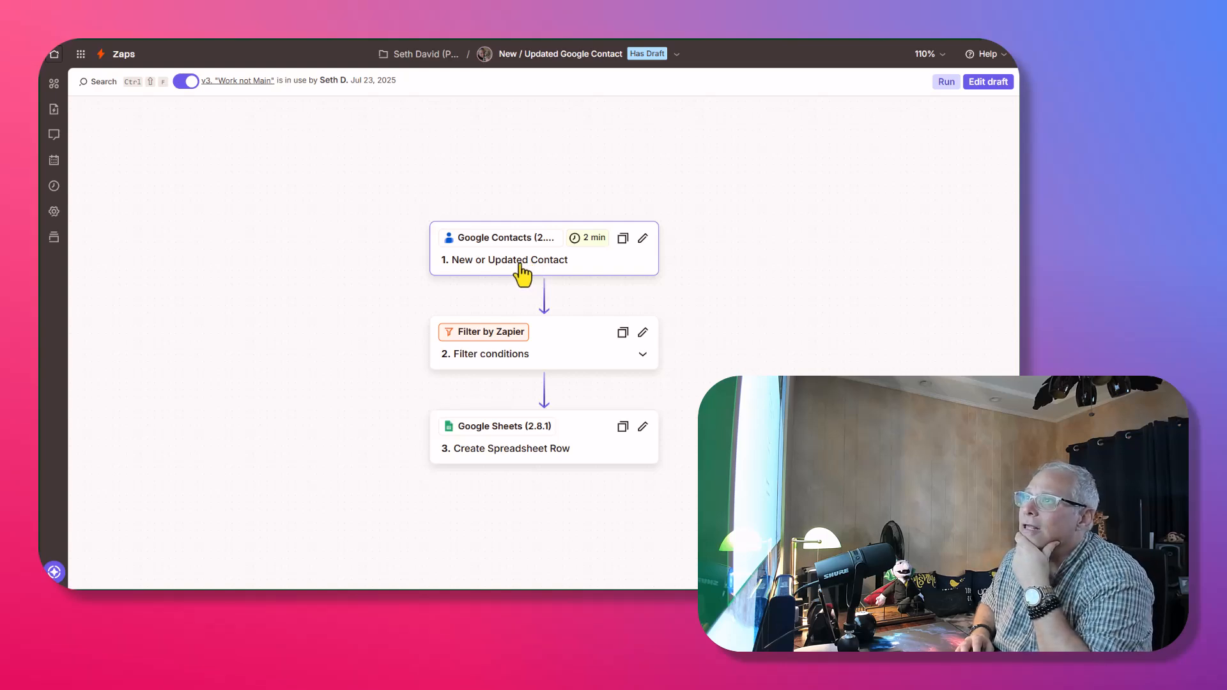
# Review the existing zap's Google Contacts trigger settings and its Filter step conditions.
pyautogui.click(529, 263)
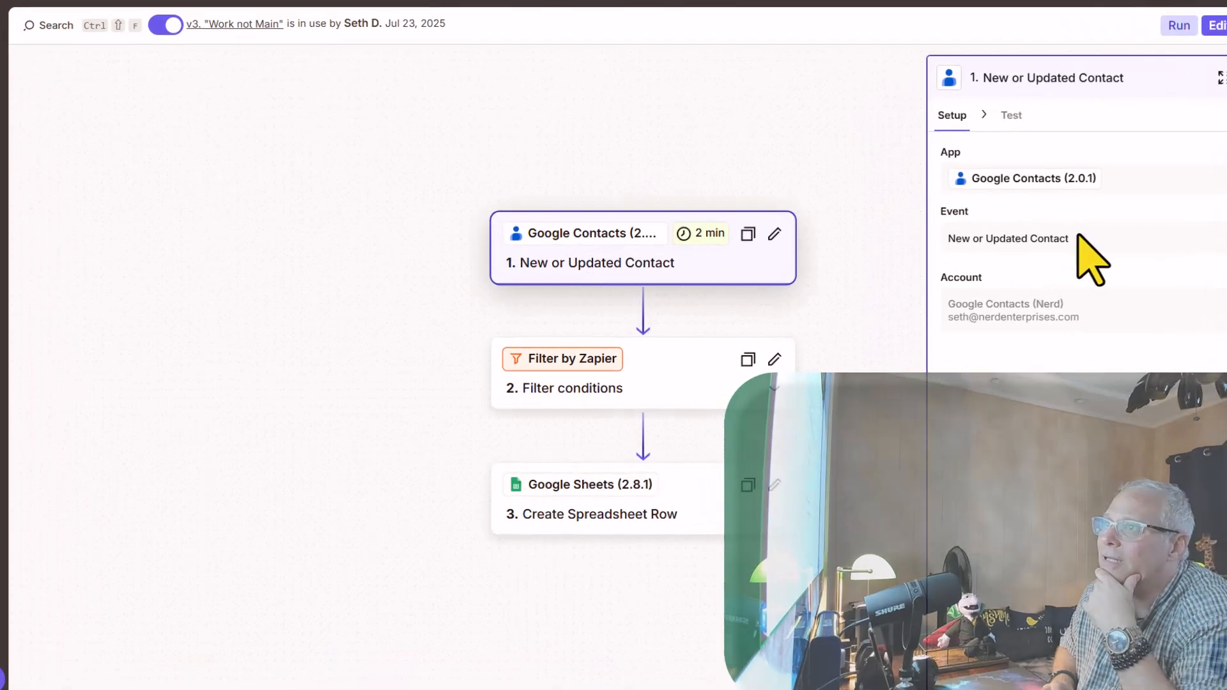
pyautogui.click(578, 364)
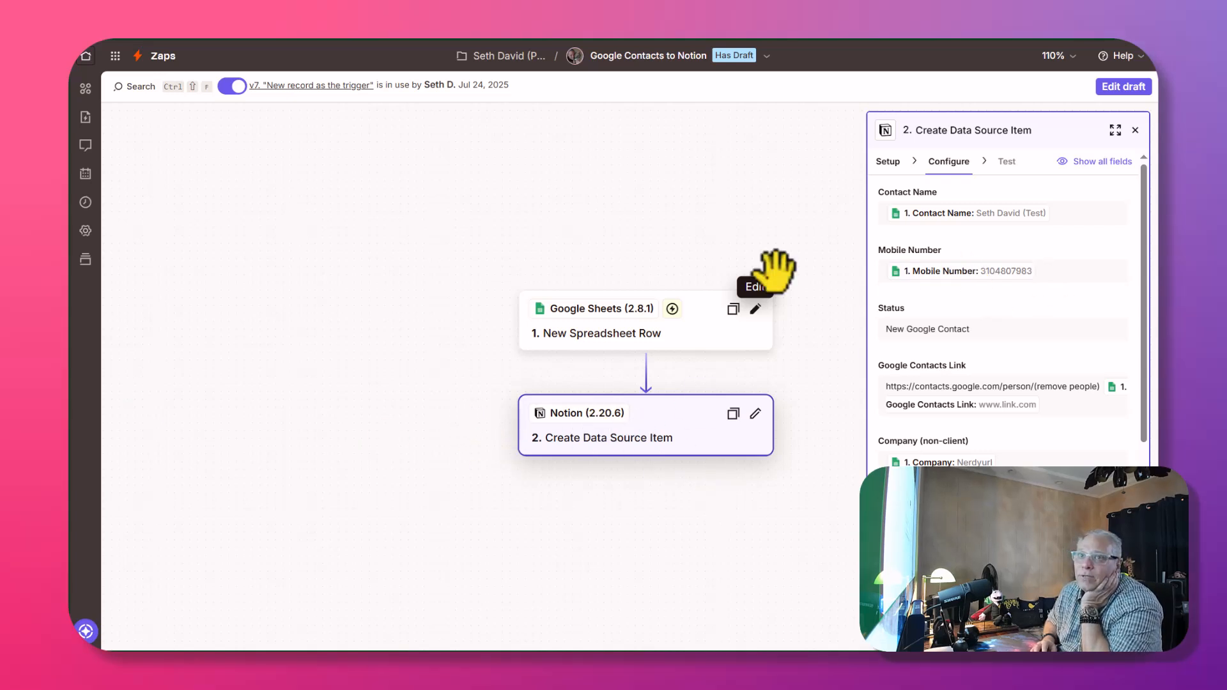
# Return to the Zaps list and view the empty 'Send to Notion' label in Google Contacts.
pyautogui.click(163, 56)
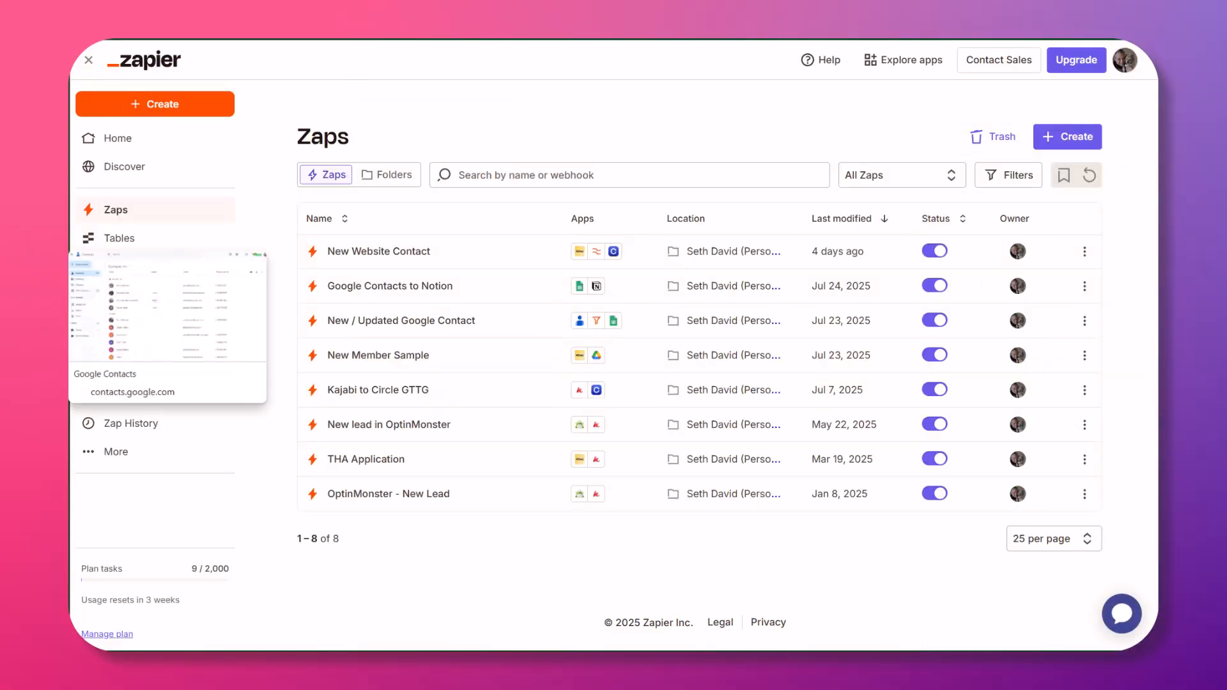
pyautogui.click(52, 253)
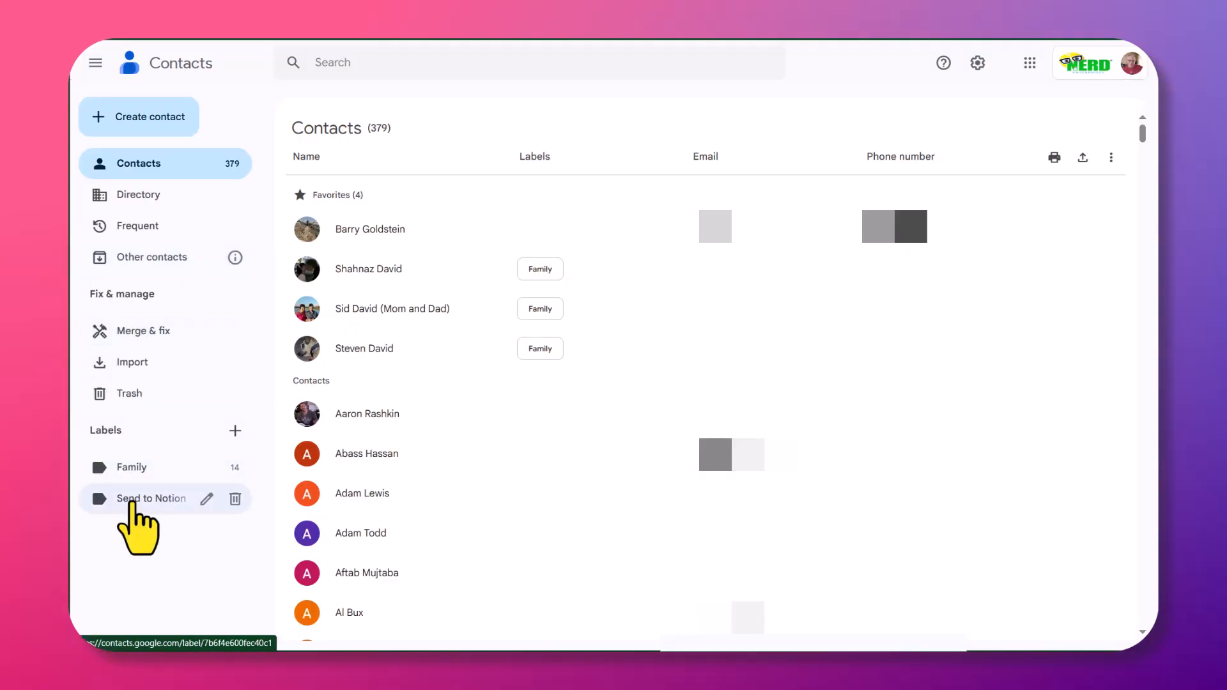
pyautogui.click(139, 500)
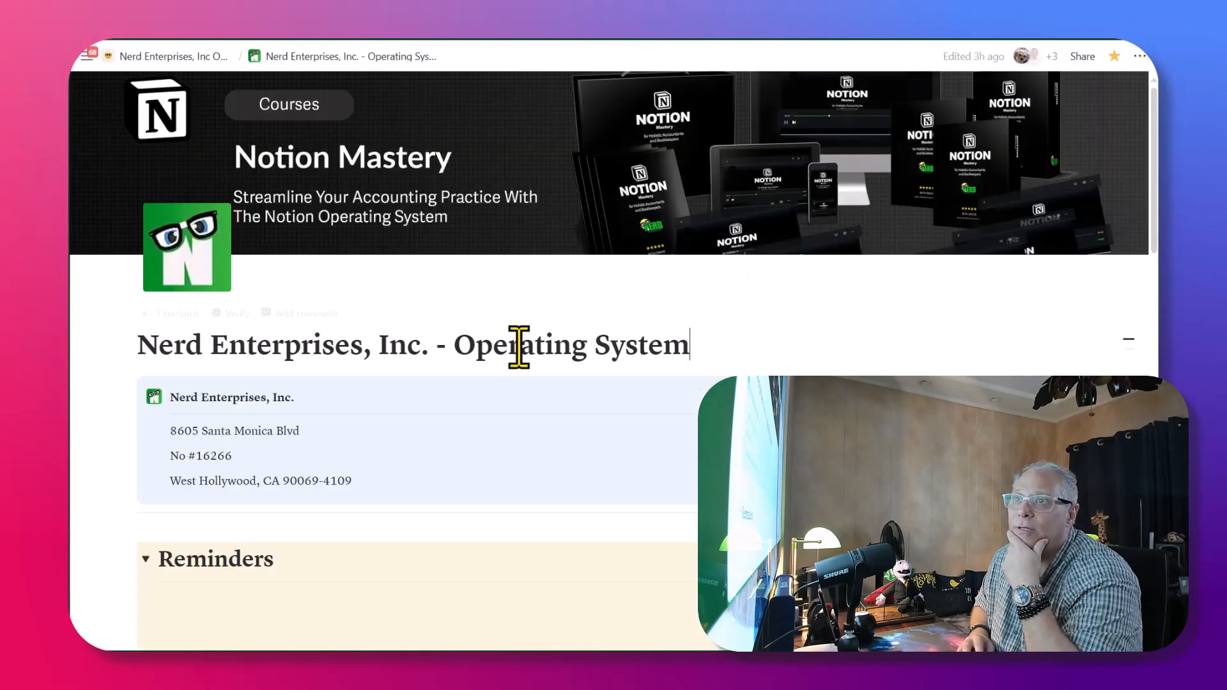
# Look at Notion's Contacts page with the Nerd's CRM database, then return to Operating System.
pyautogui.scroll(-10, 400, 321)
pyautogui.scroll(-2, 827, 356)
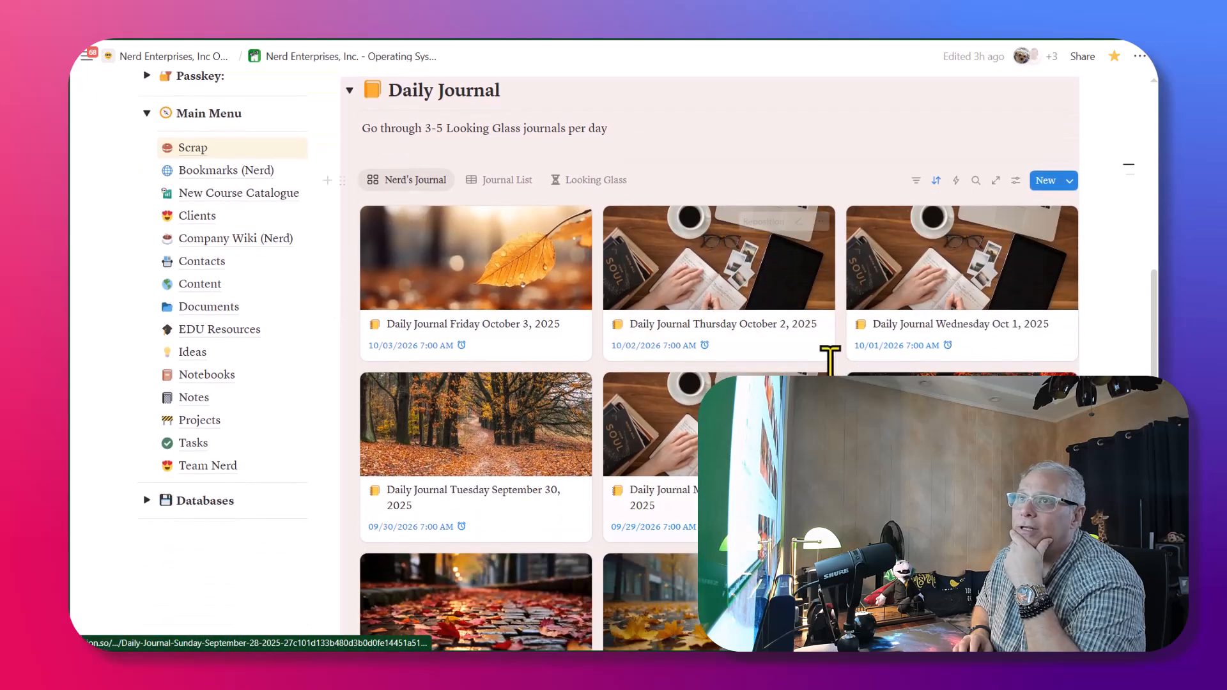
pyautogui.scroll(1, 289, 497)
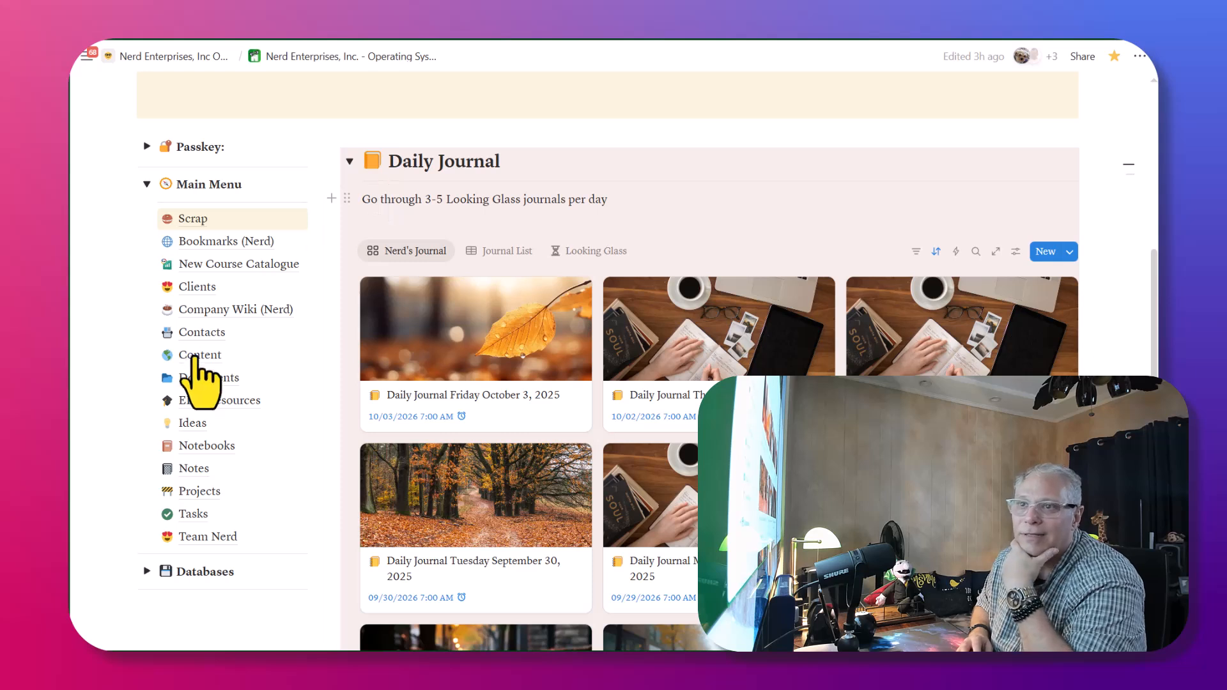
pyautogui.moveTo(199, 492)
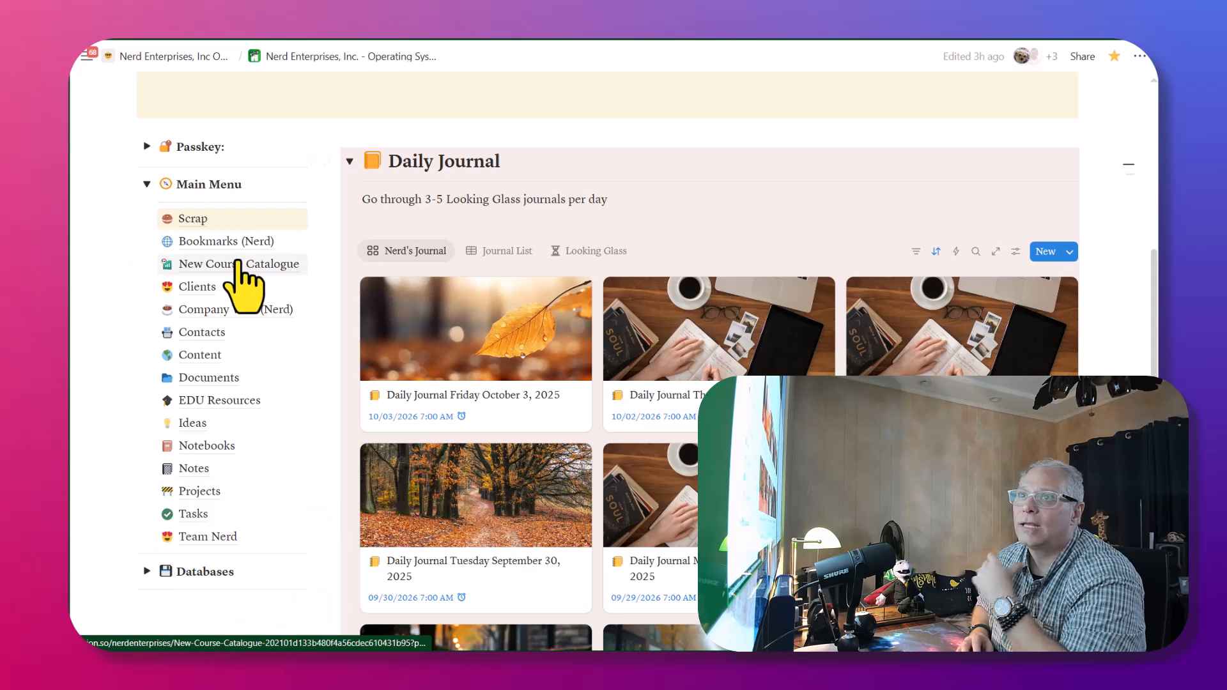
pyautogui.click(216, 334)
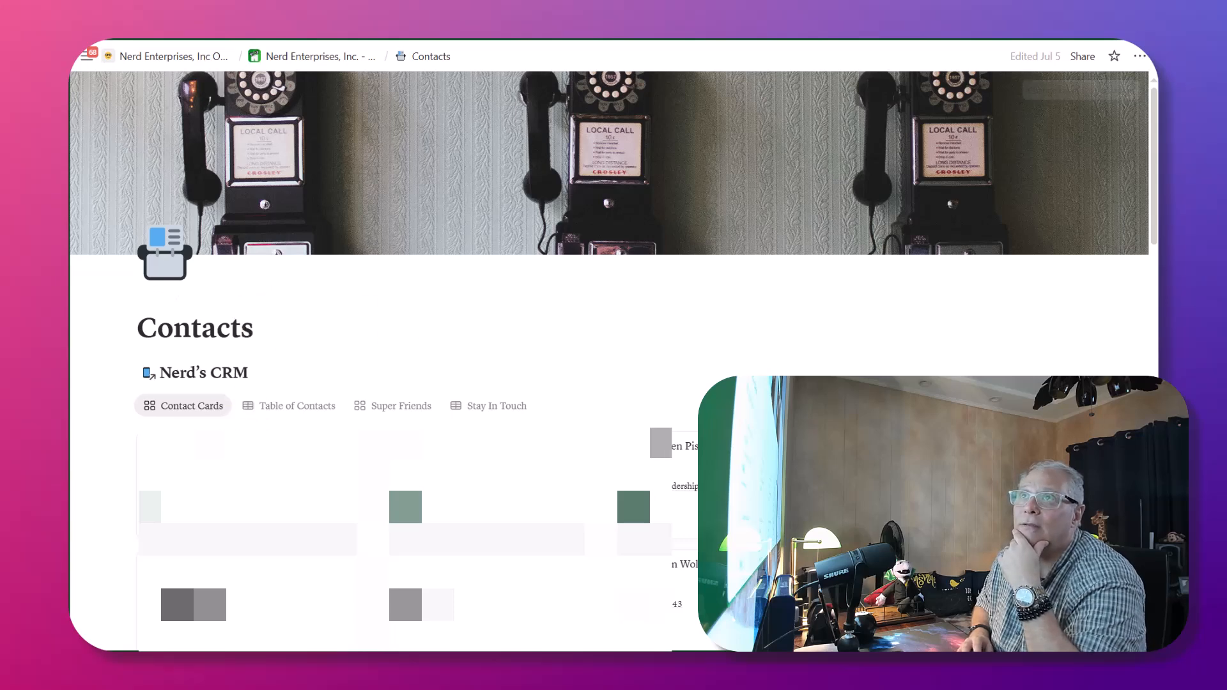
pyautogui.click(314, 59)
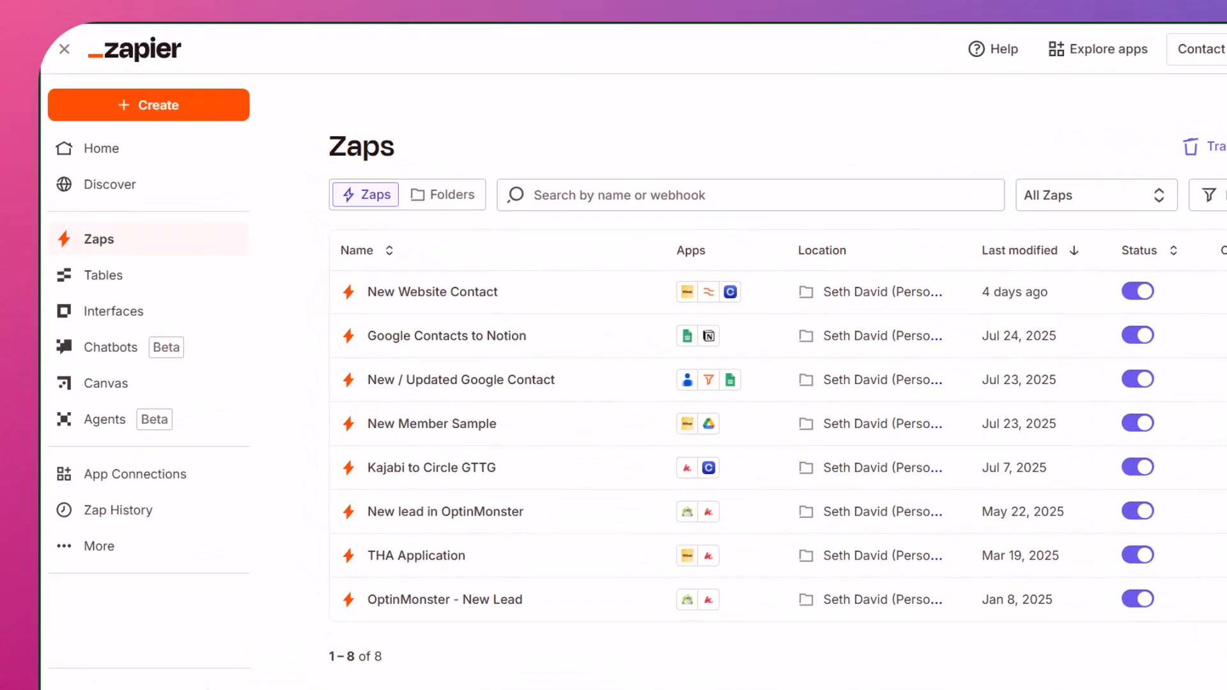
# Create a new zap and search for Google Contacts as its trigger app.
pyautogui.click(141, 105)
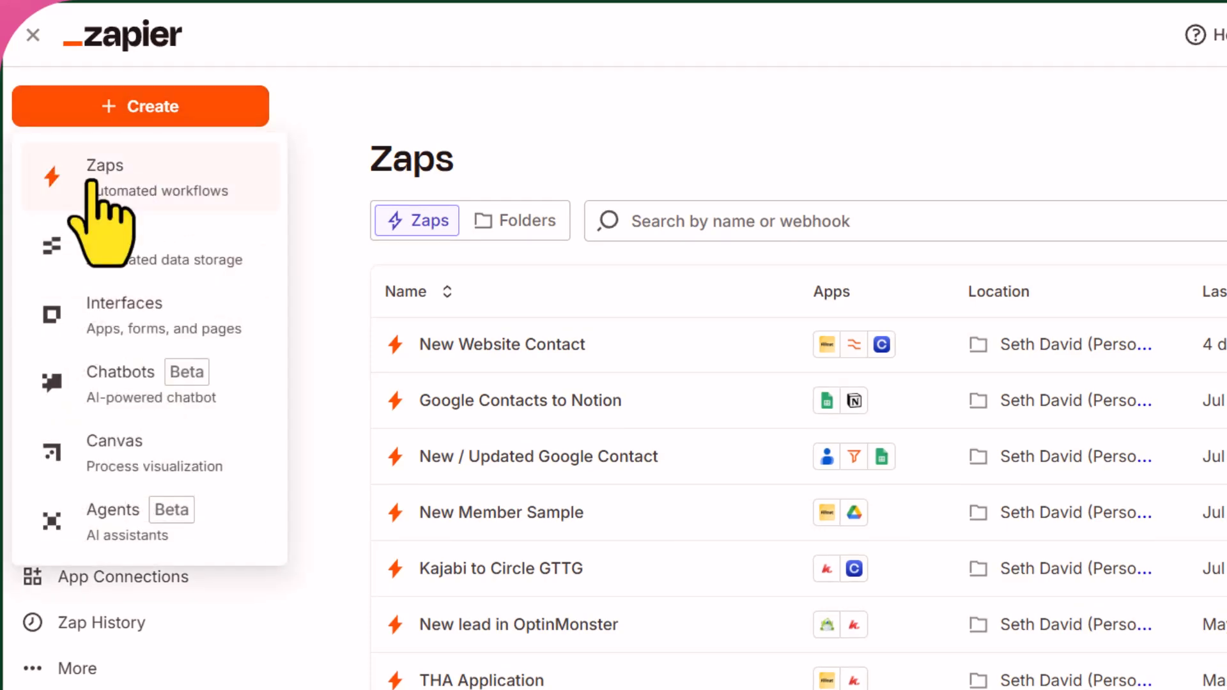
pyautogui.click(91, 184)
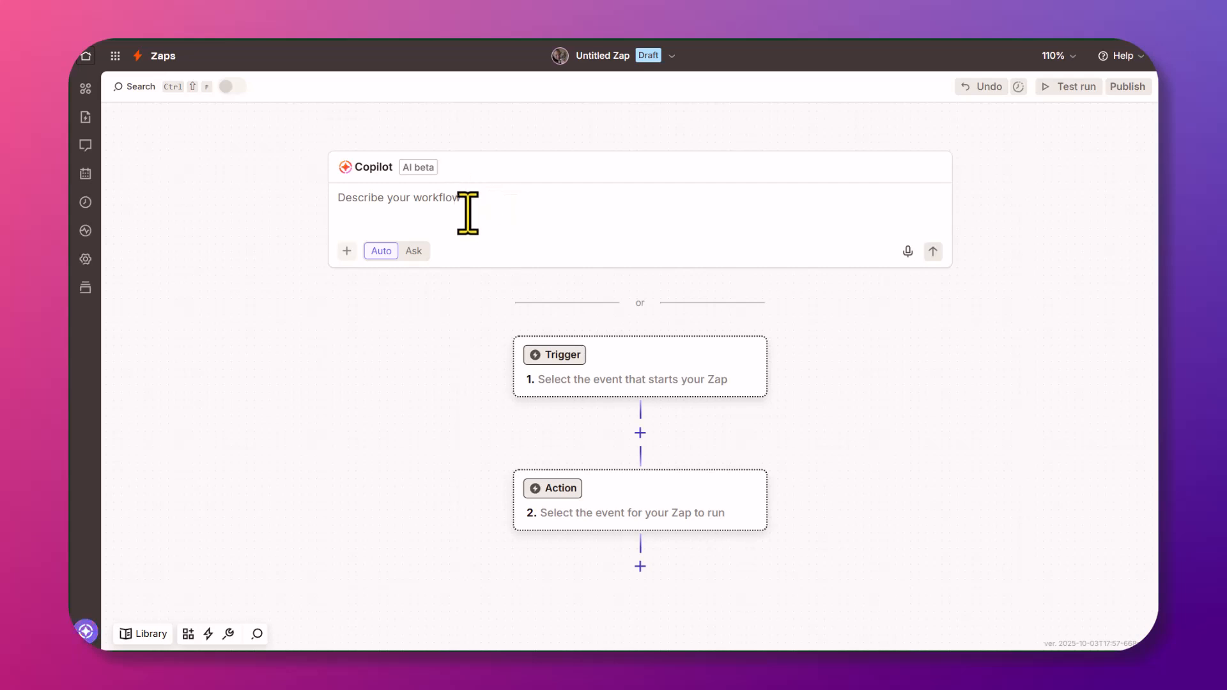
pyautogui.click(377, 196)
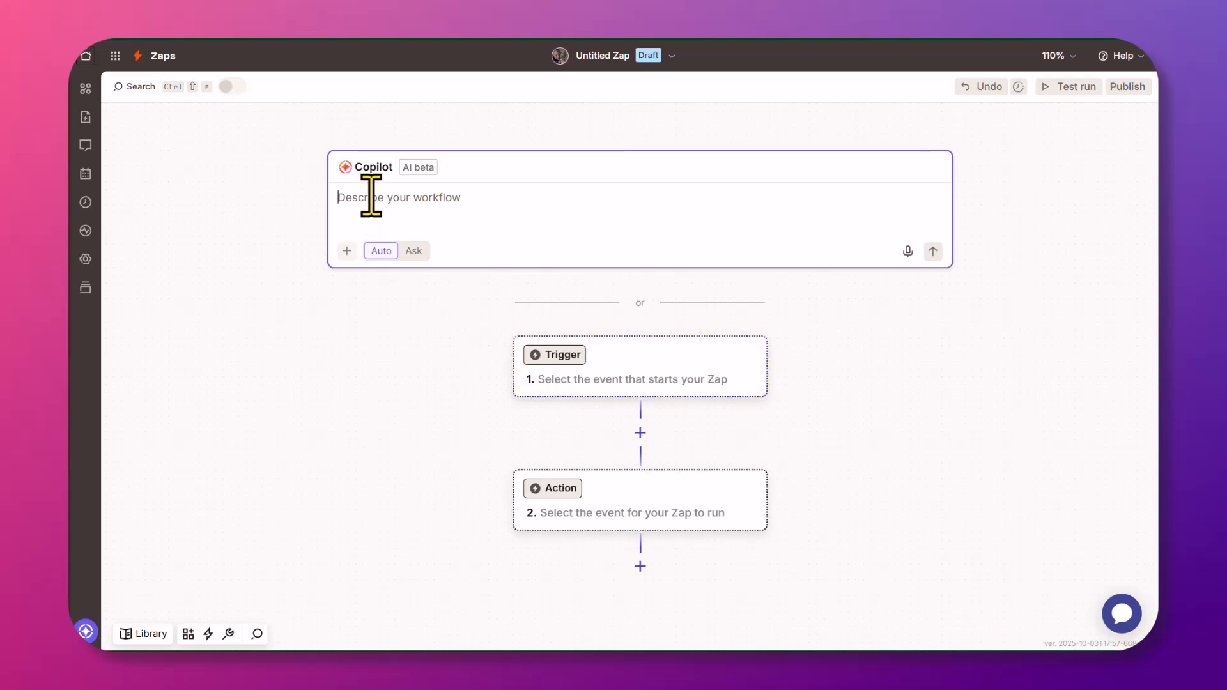
pyautogui.click(551, 357)
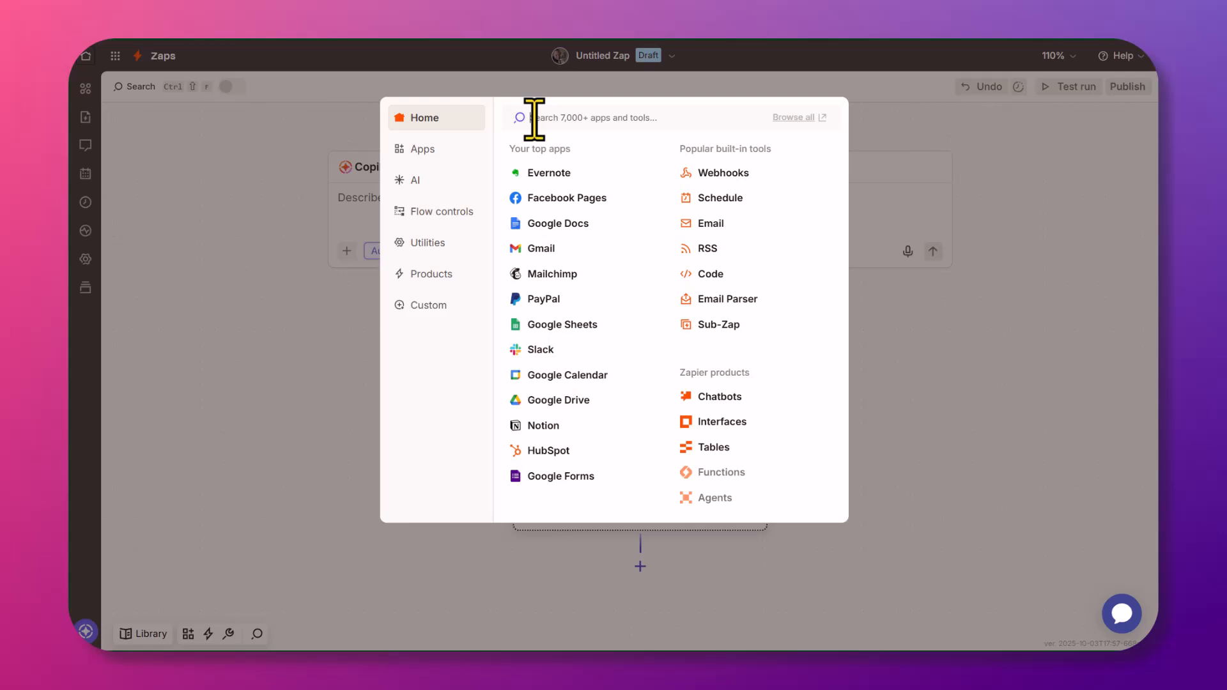
pyautogui.write('G')
pyautogui.write('ontacts')
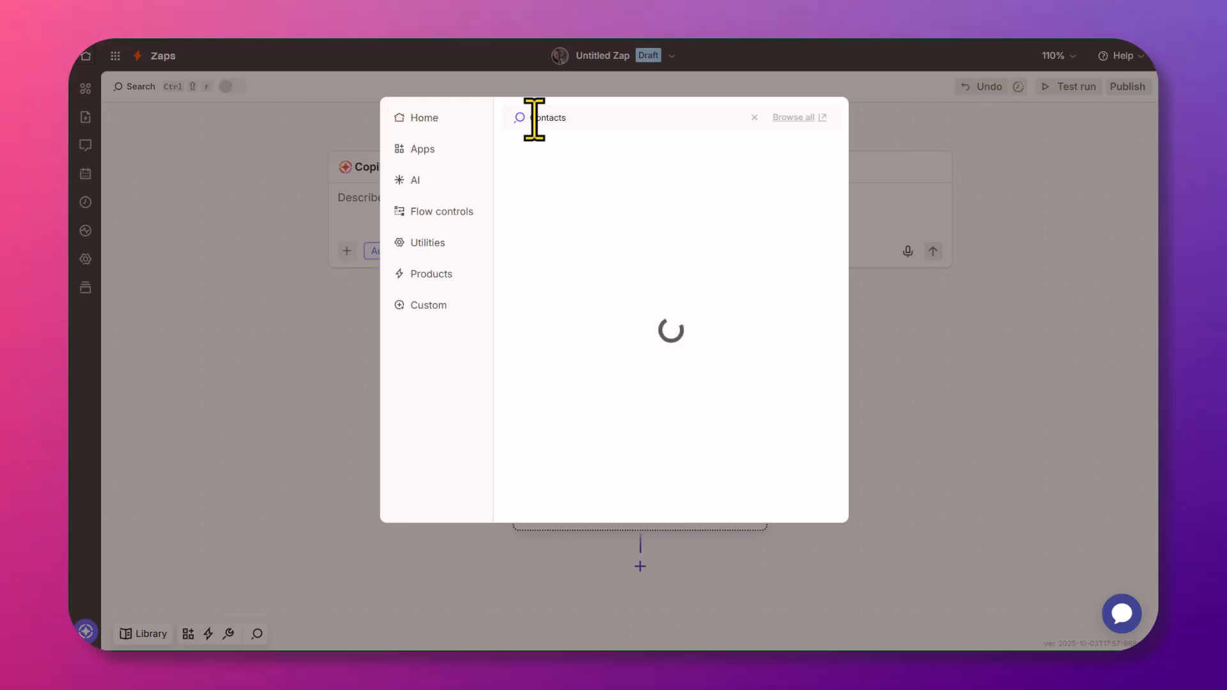
pyautogui.click(579, 152)
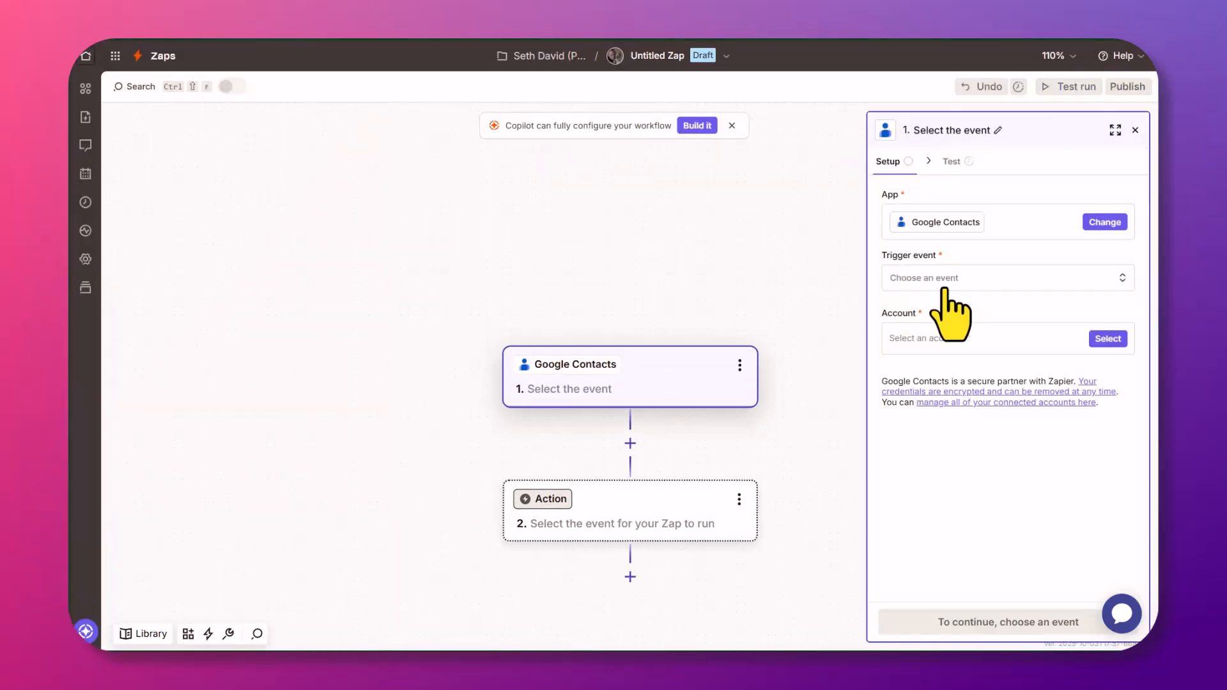
# Set the trigger event to New or Updated Contact on the connected Google Contacts account.
pyautogui.click(944, 282)
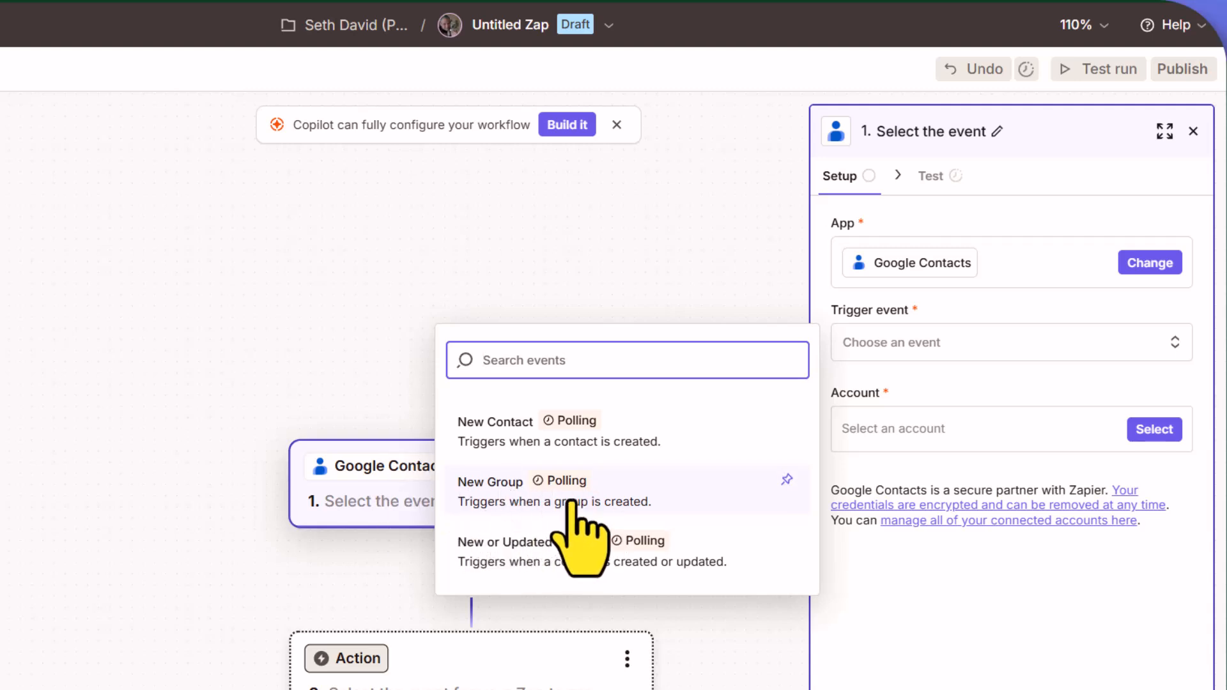
pyautogui.click(534, 555)
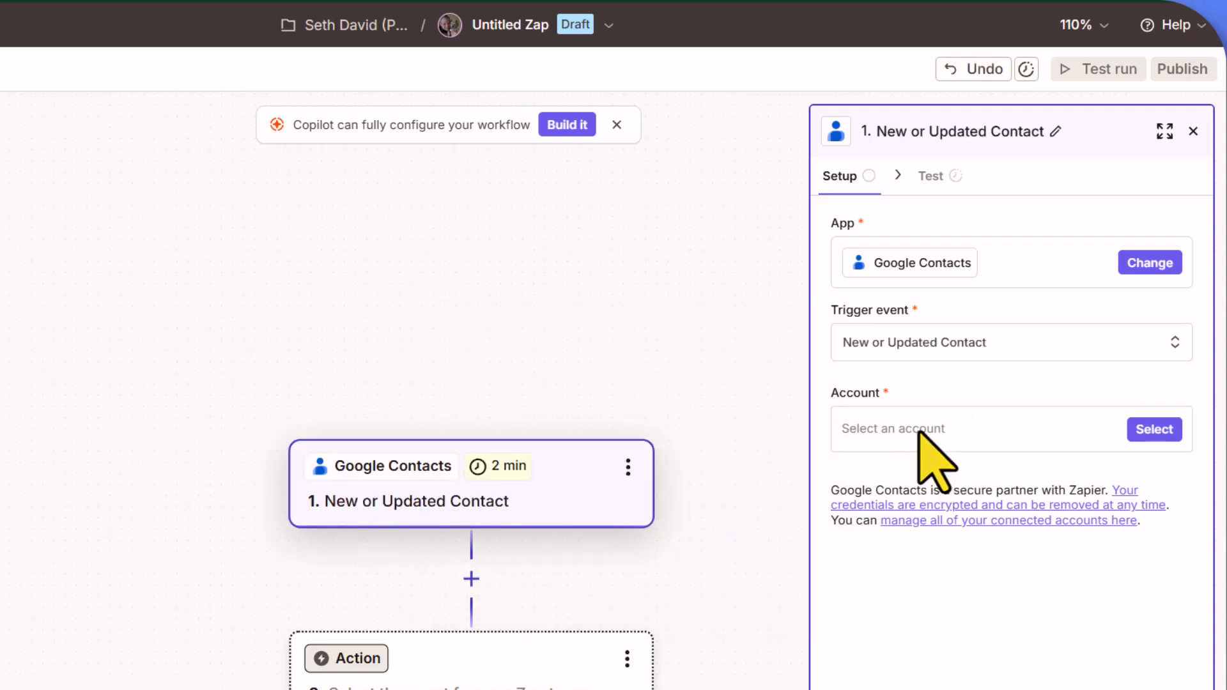
pyautogui.click(885, 430)
pyautogui.click(525, 487)
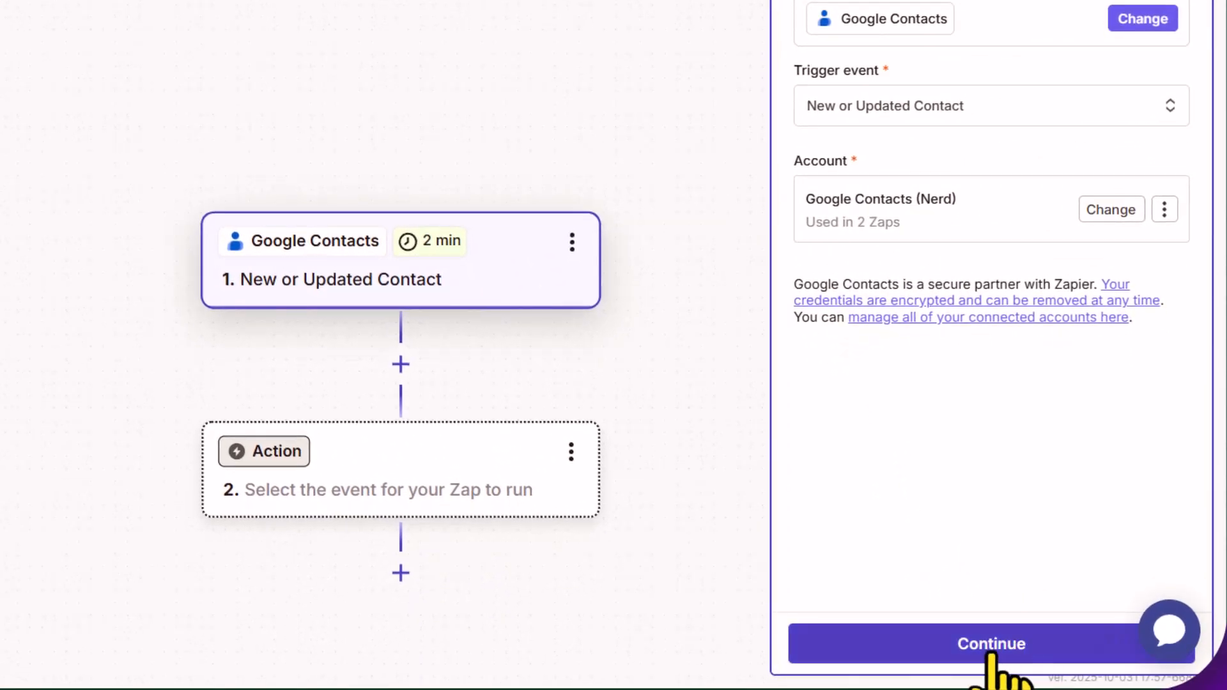
# Test the trigger and inspect the fetched Contact C sample record.
pyautogui.click(994, 683)
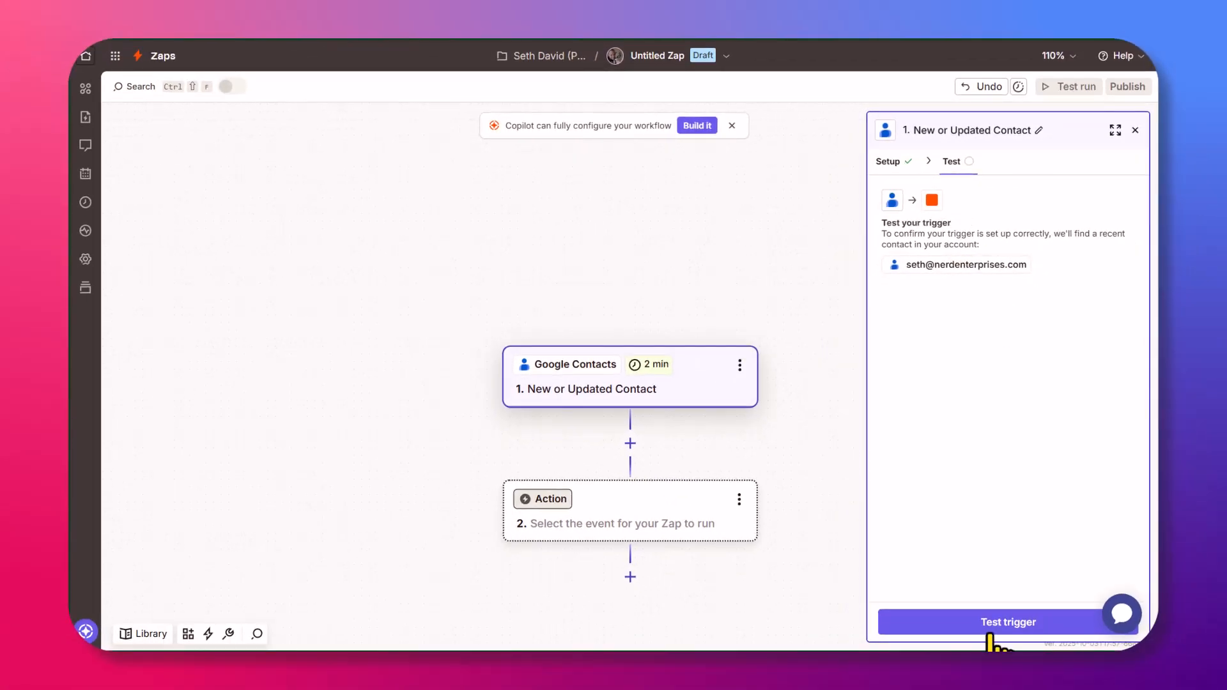
pyautogui.click(1019, 629)
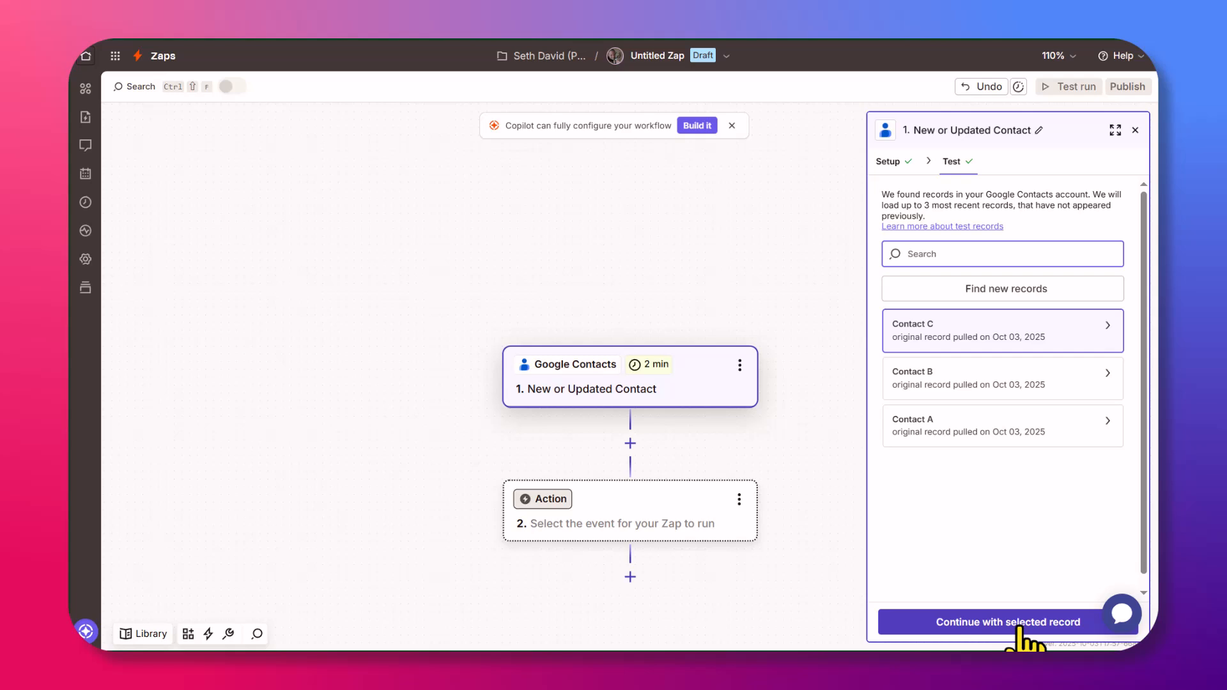
pyautogui.click(970, 339)
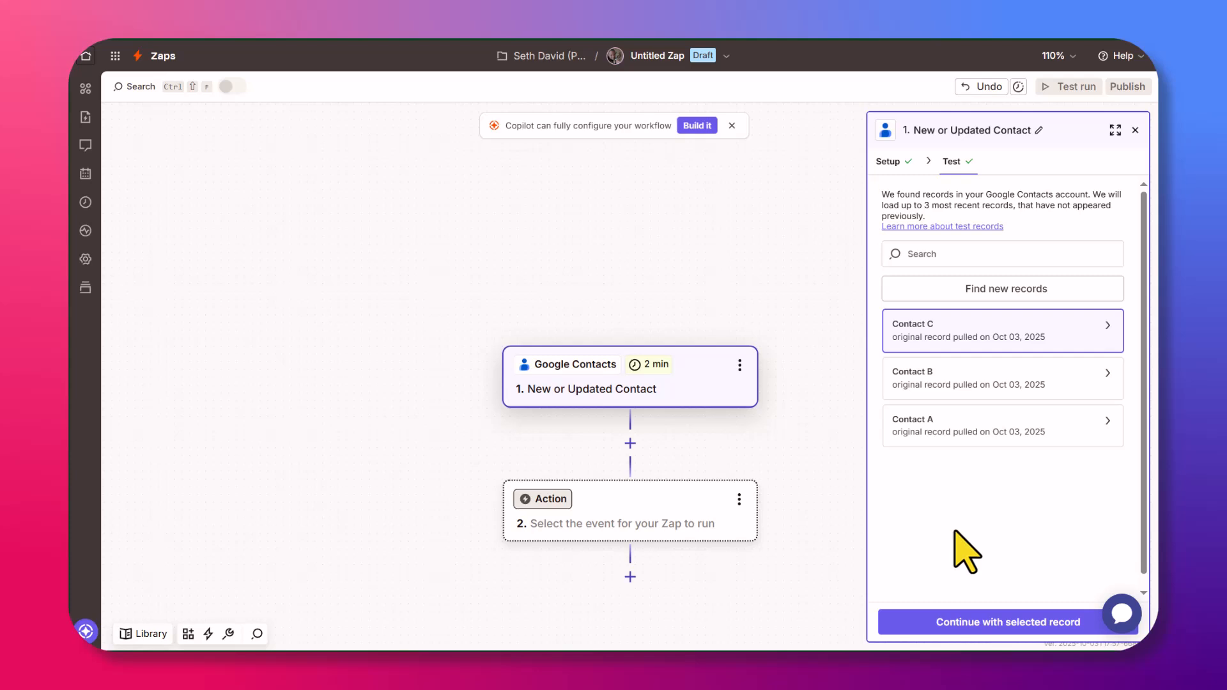
# Add a Filter step after the trigger that checks the contact's Groups field.
pyautogui.click(1018, 621)
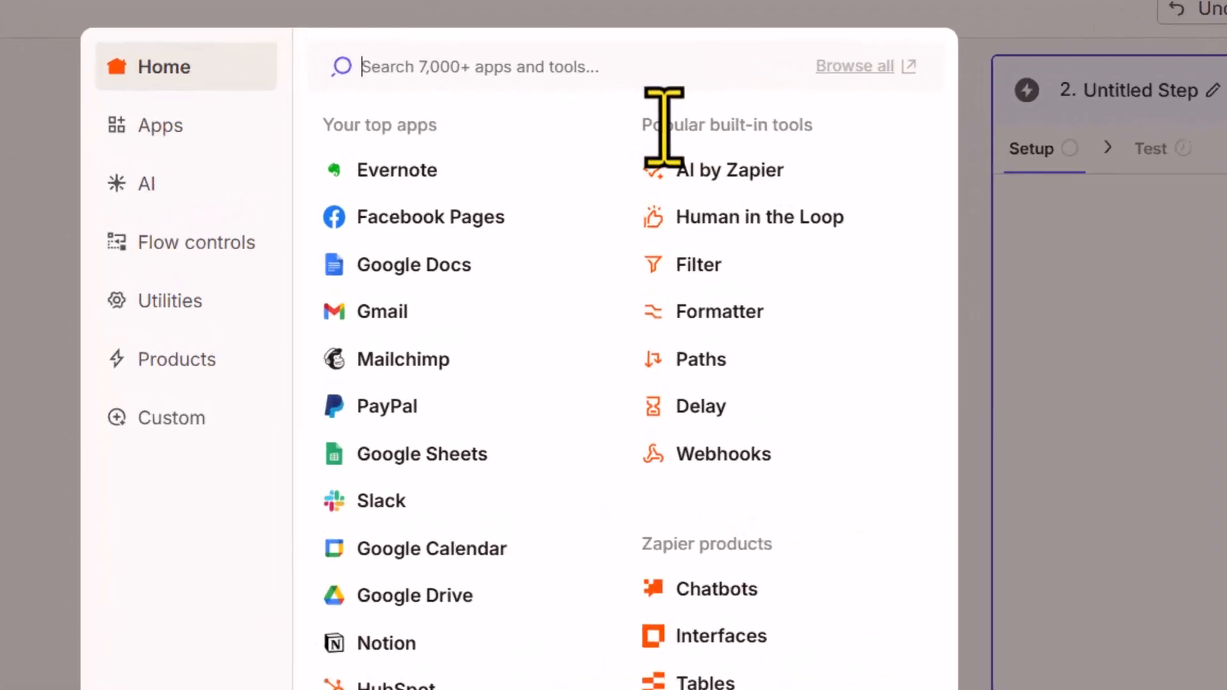
pyautogui.click(704, 270)
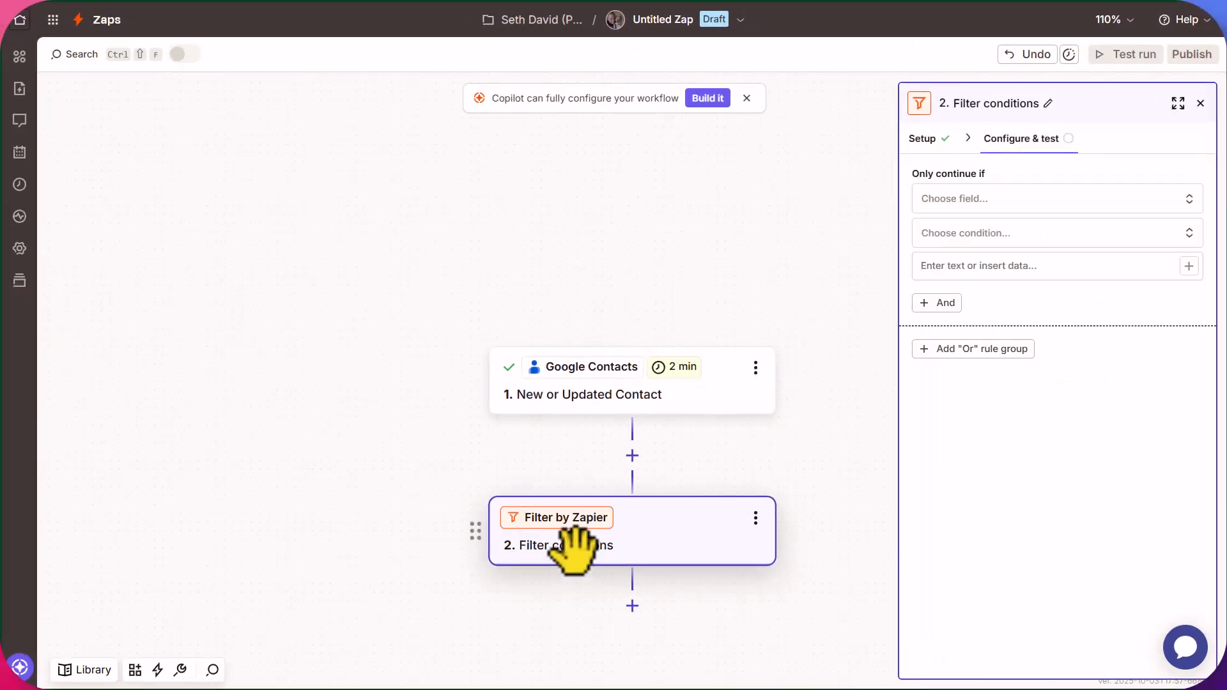
pyautogui.click(965, 200)
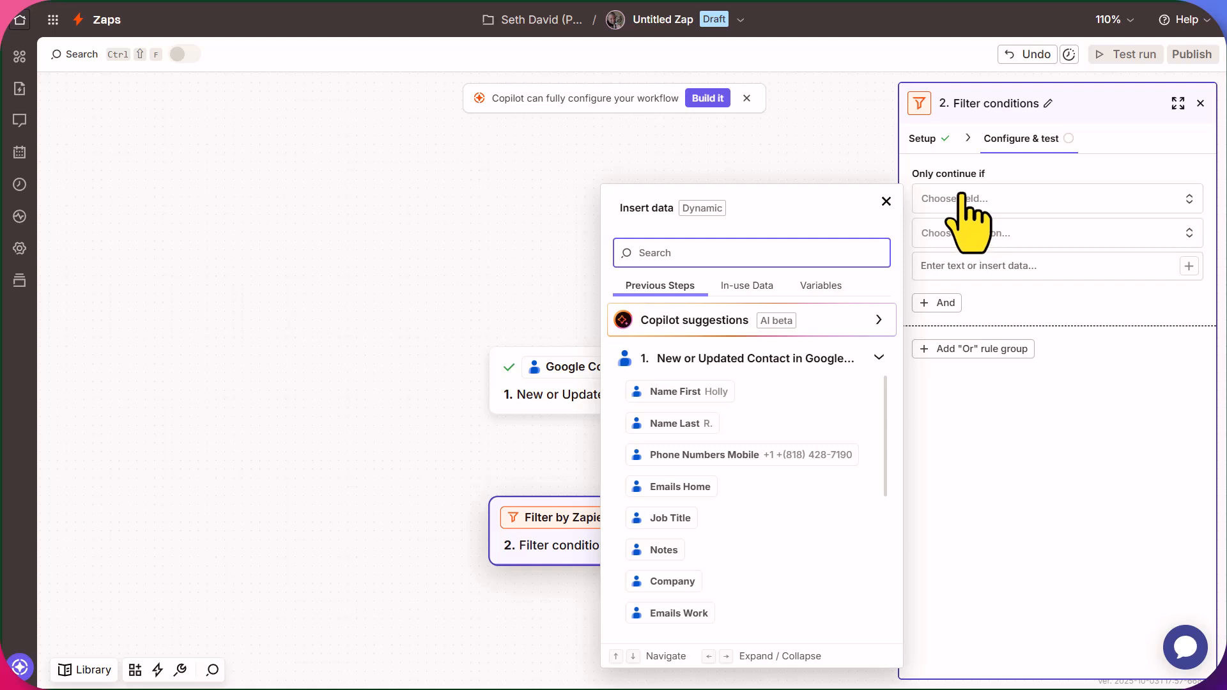
pyautogui.write('grou')
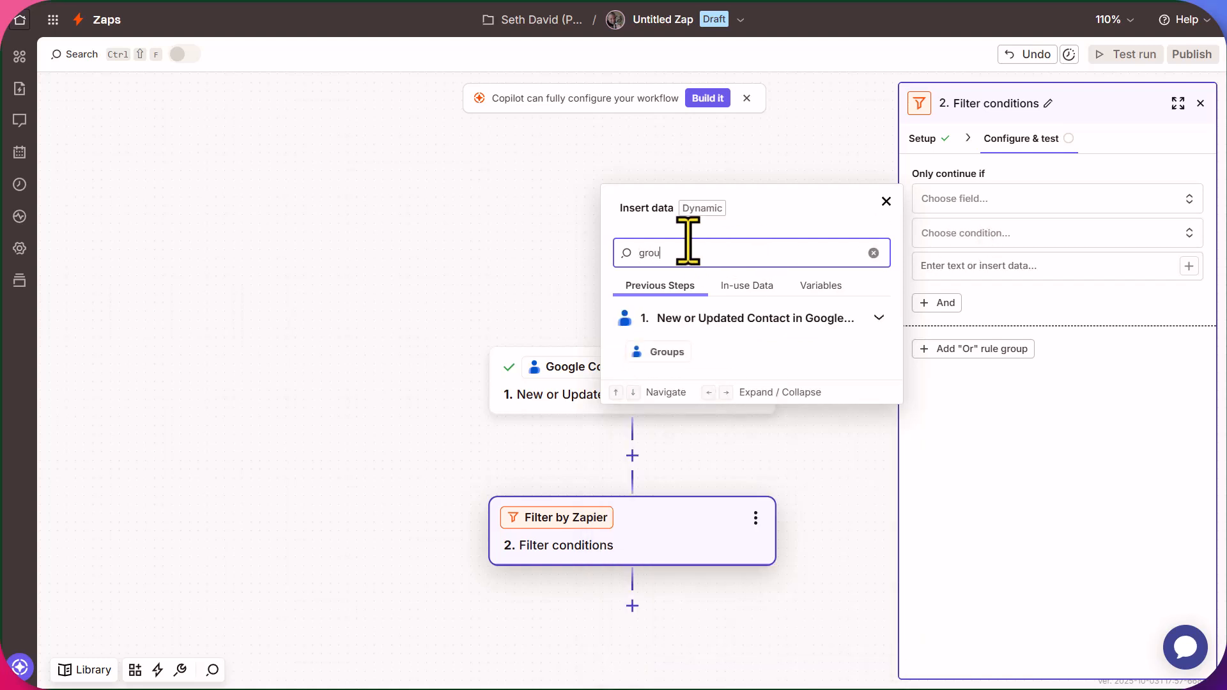
pyautogui.click(658, 351)
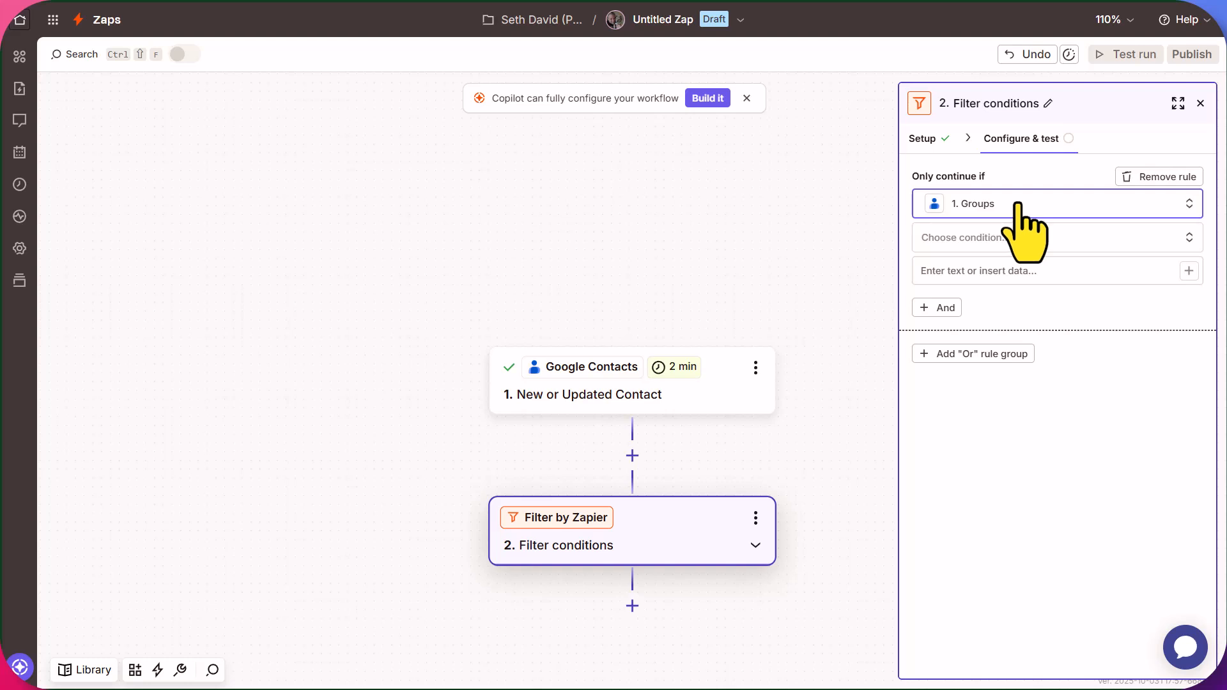
# Set the condition to (Text) Contains 'Send to Notion' and test the filter.
pyautogui.click(936, 243)
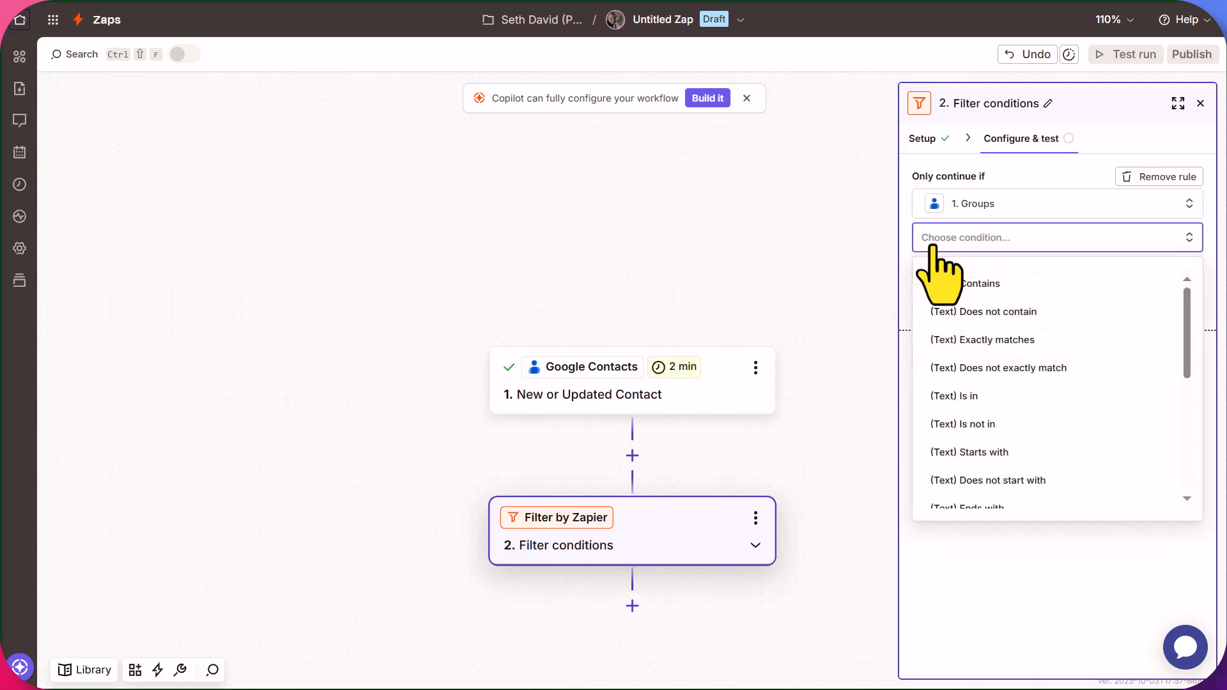
pyautogui.click(958, 285)
pyautogui.click(950, 269)
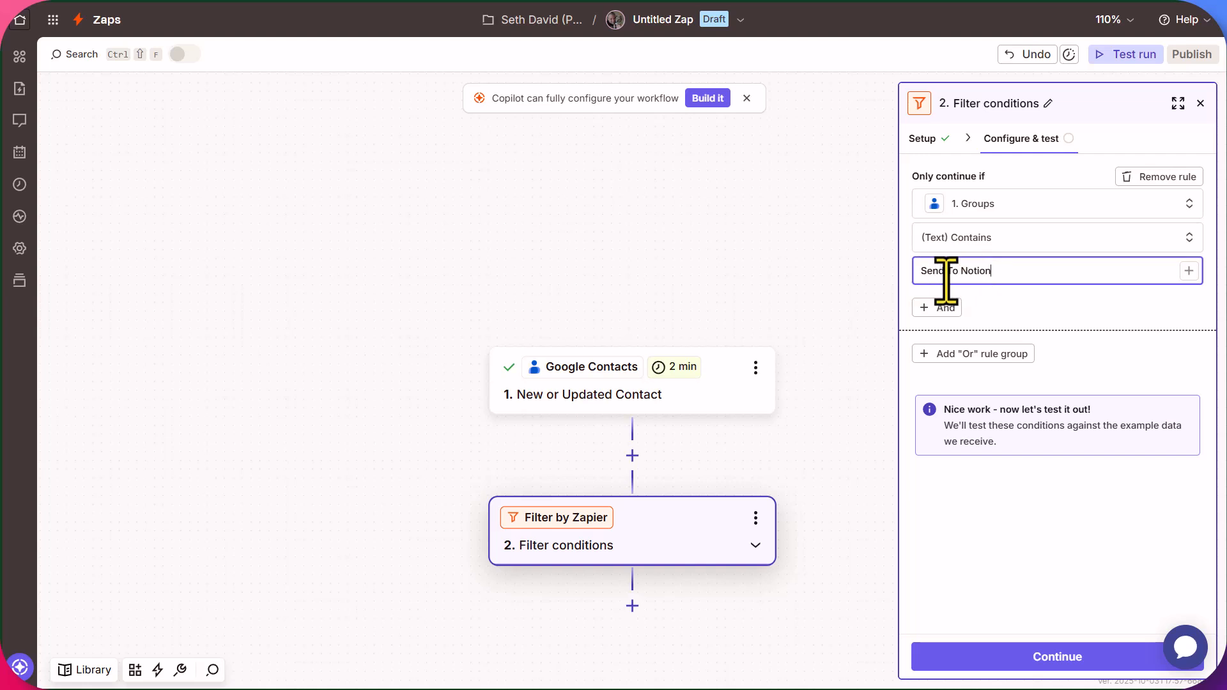
pyautogui.click(950, 271)
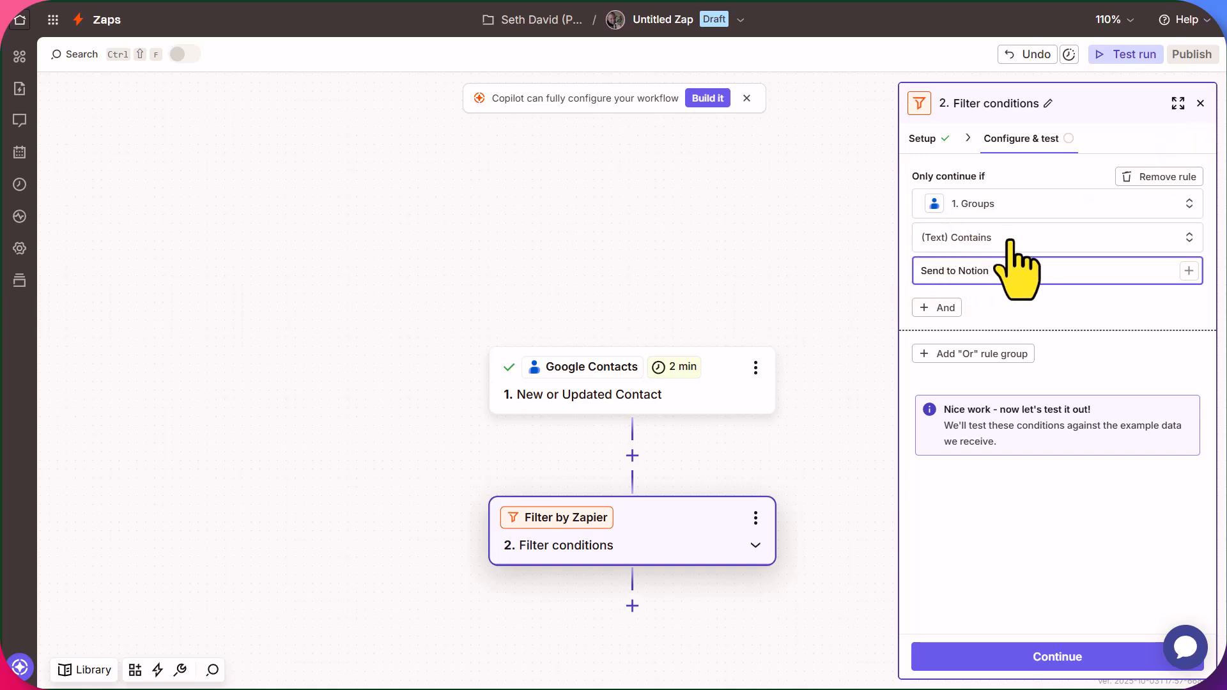
pyautogui.click(1067, 281)
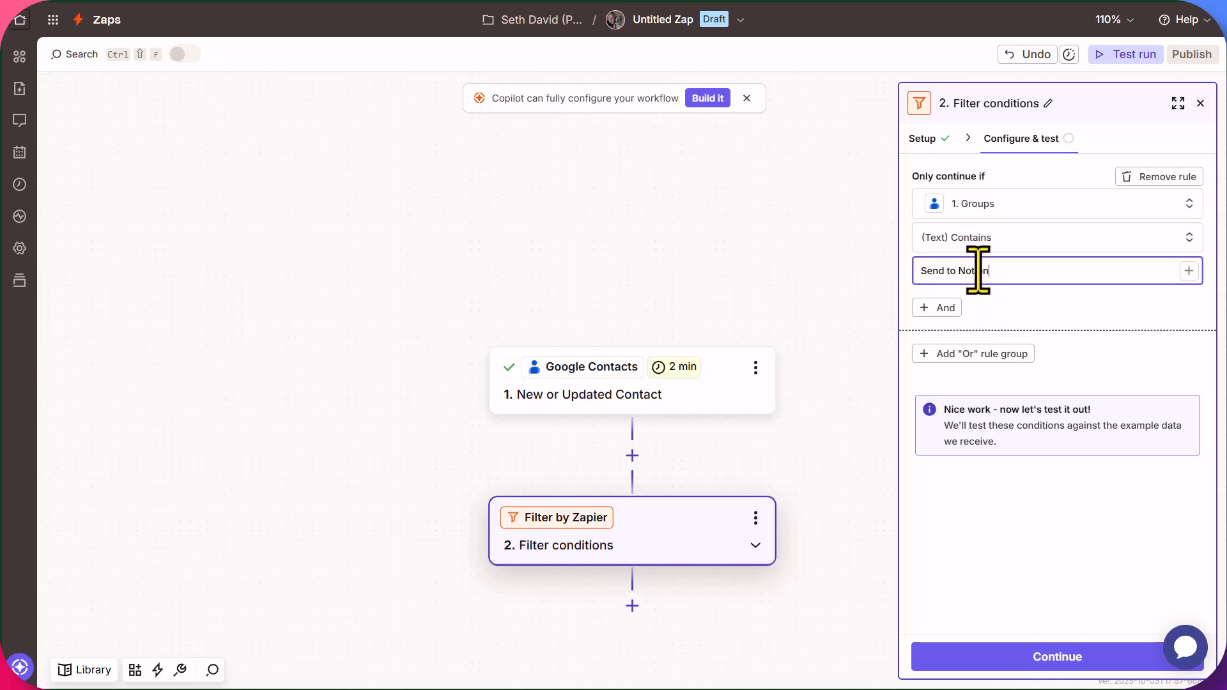
pyautogui.click(1049, 658)
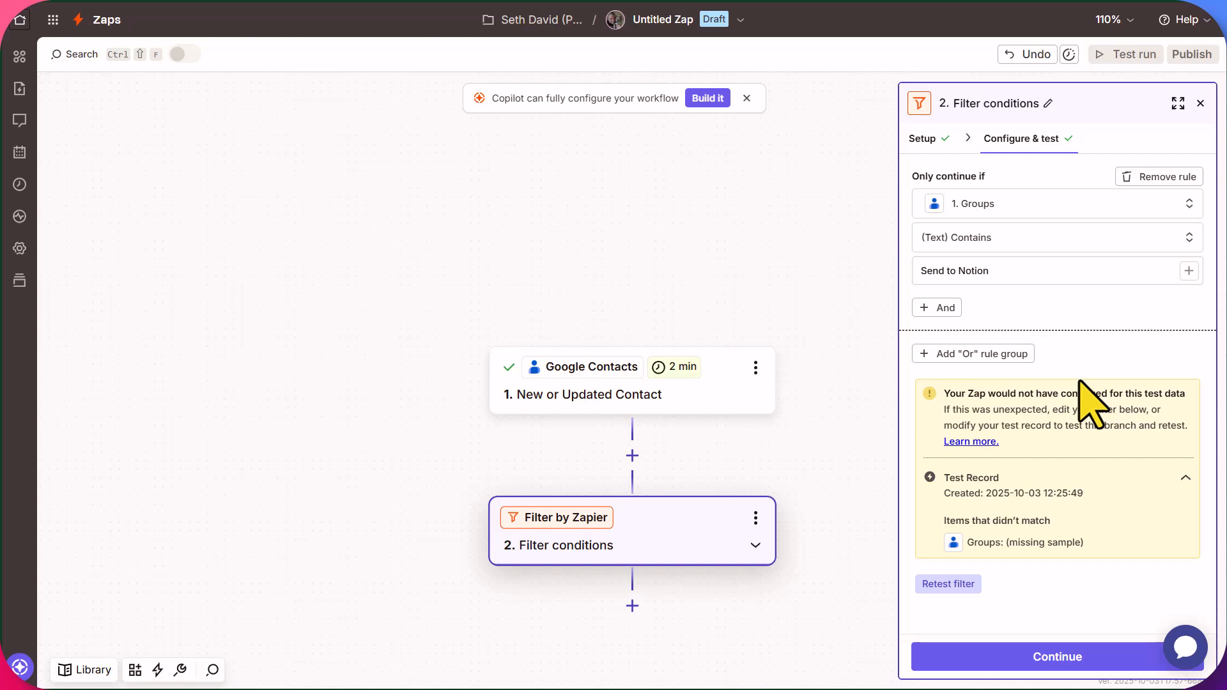
# Continue past the filter and choose Notion as the step 3 action app.
pyautogui.click(1056, 663)
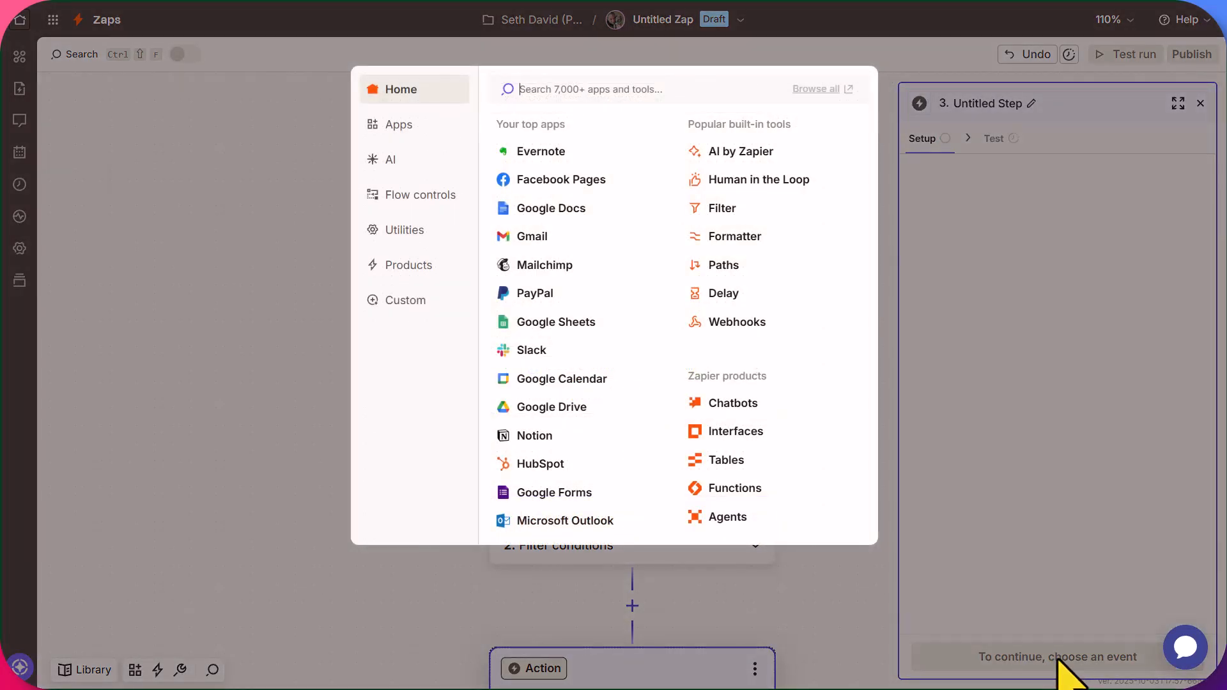
pyautogui.click(528, 441)
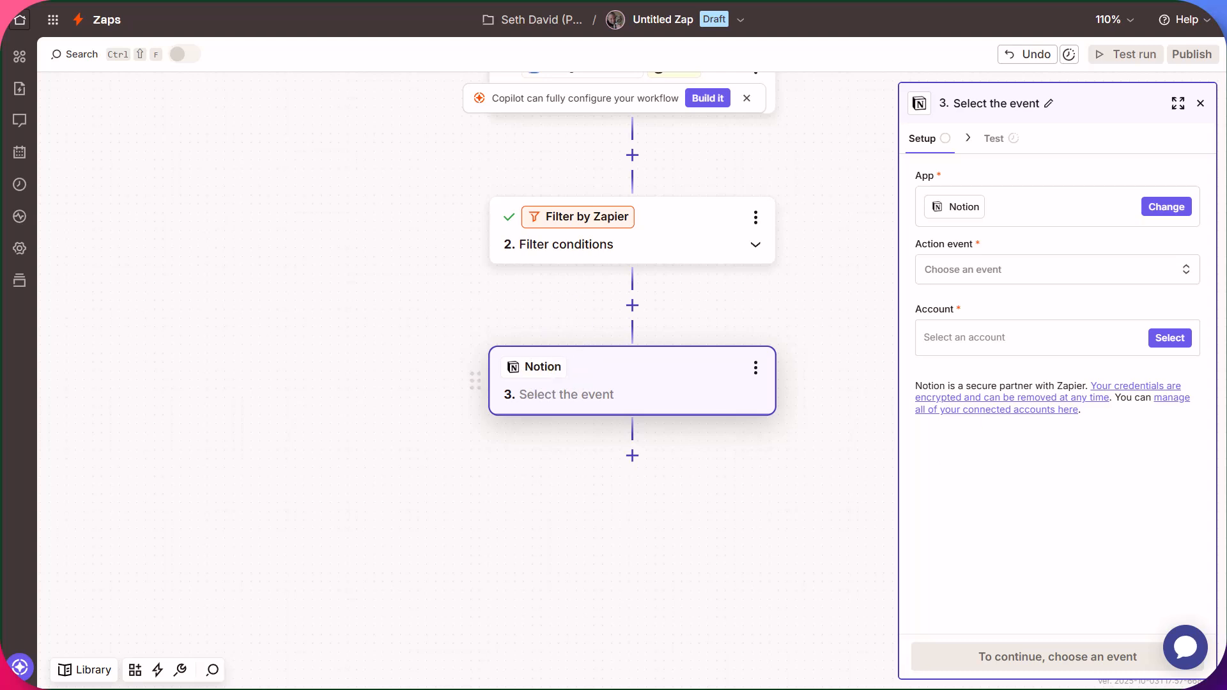
# Browse the Notion action events and select Create Page.
pyautogui.click(945, 274)
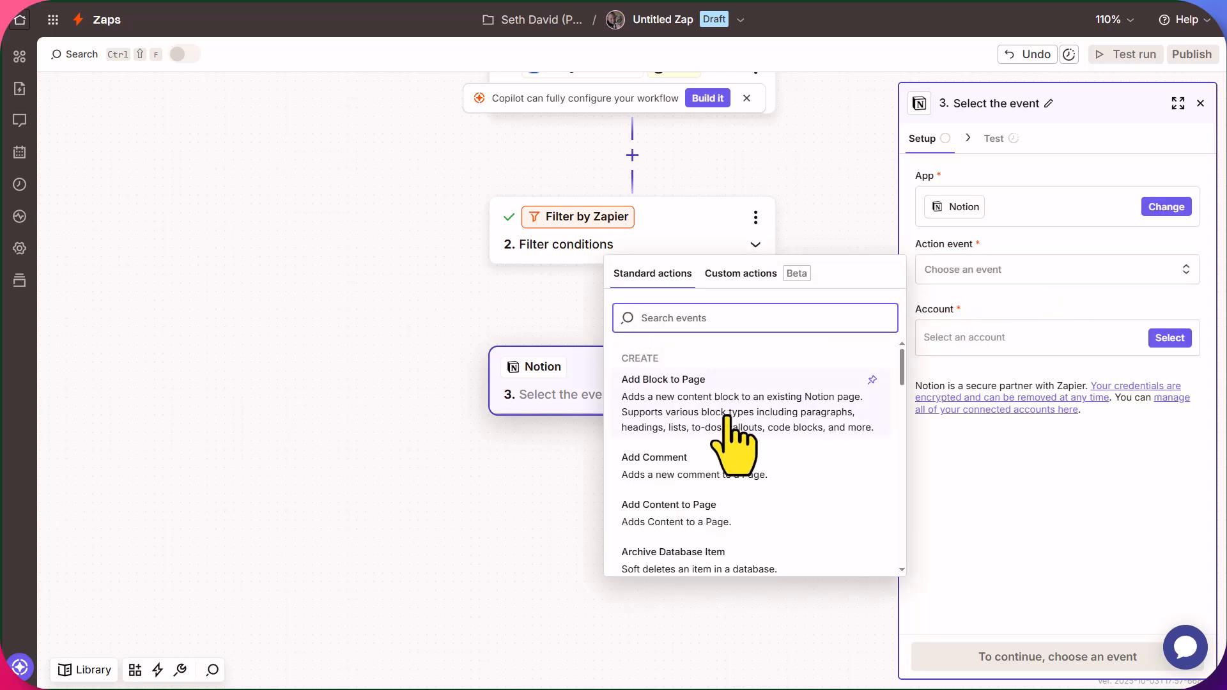
pyautogui.scroll(-2, 735, 441)
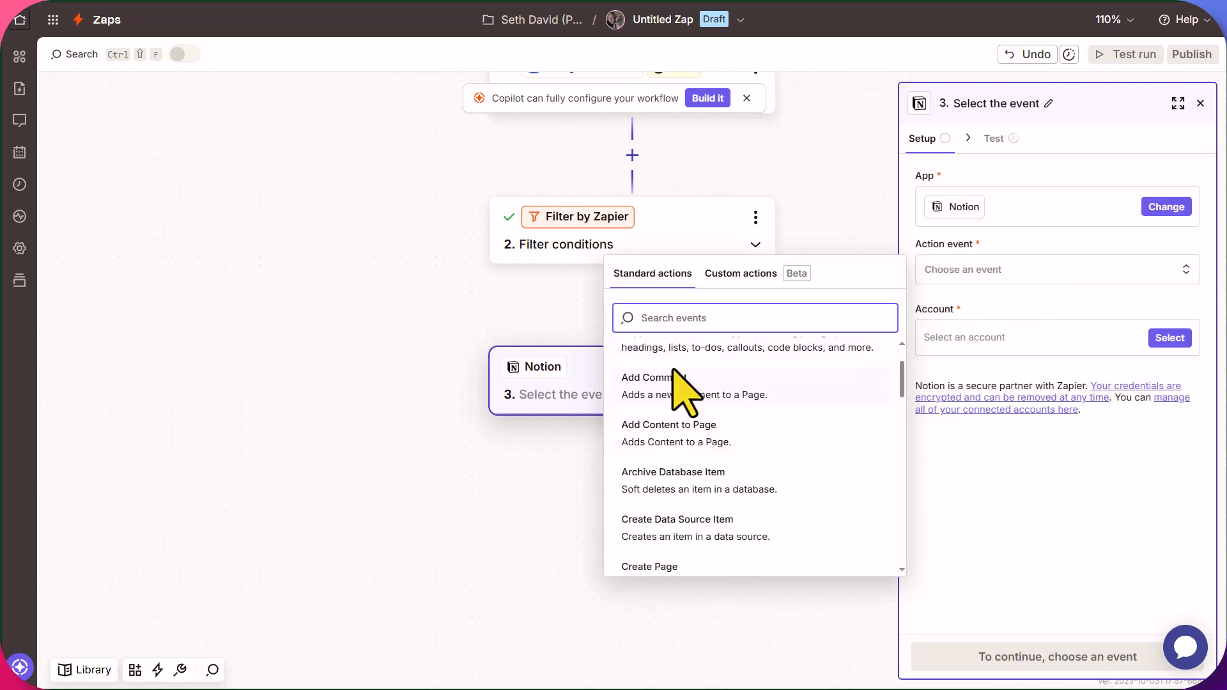
pyautogui.scroll(-1, 711, 420)
pyautogui.scroll(-1, 711, 419)
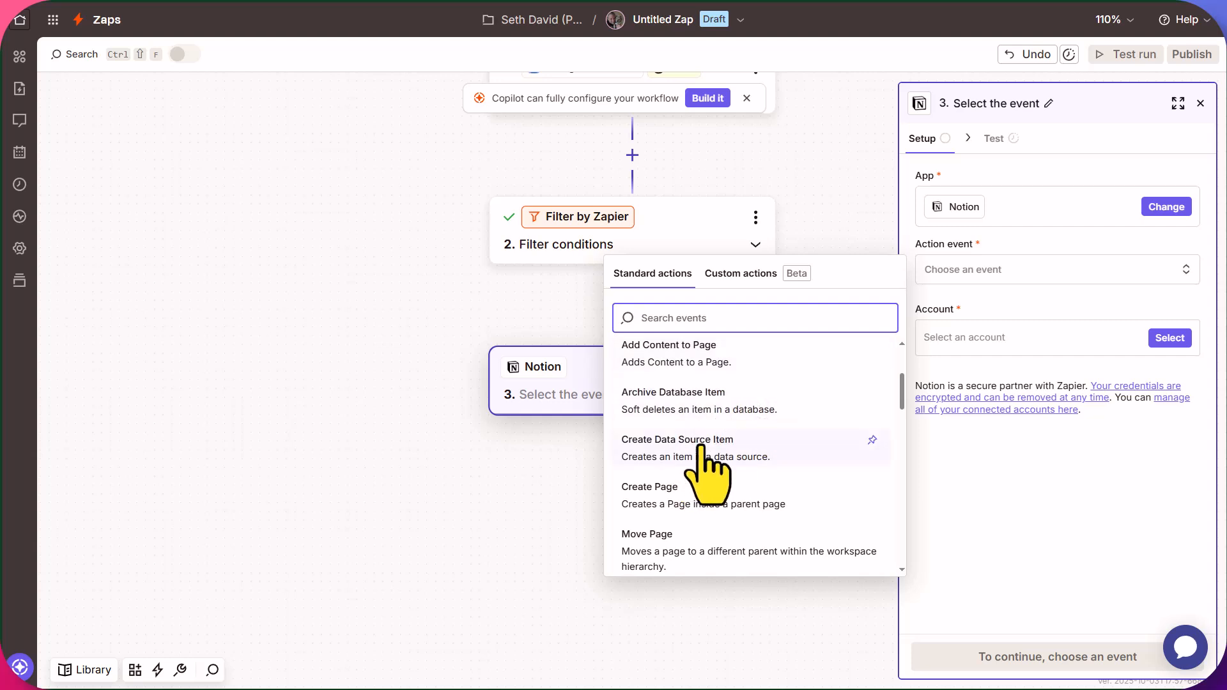
pyautogui.scroll(-2, 786, 455)
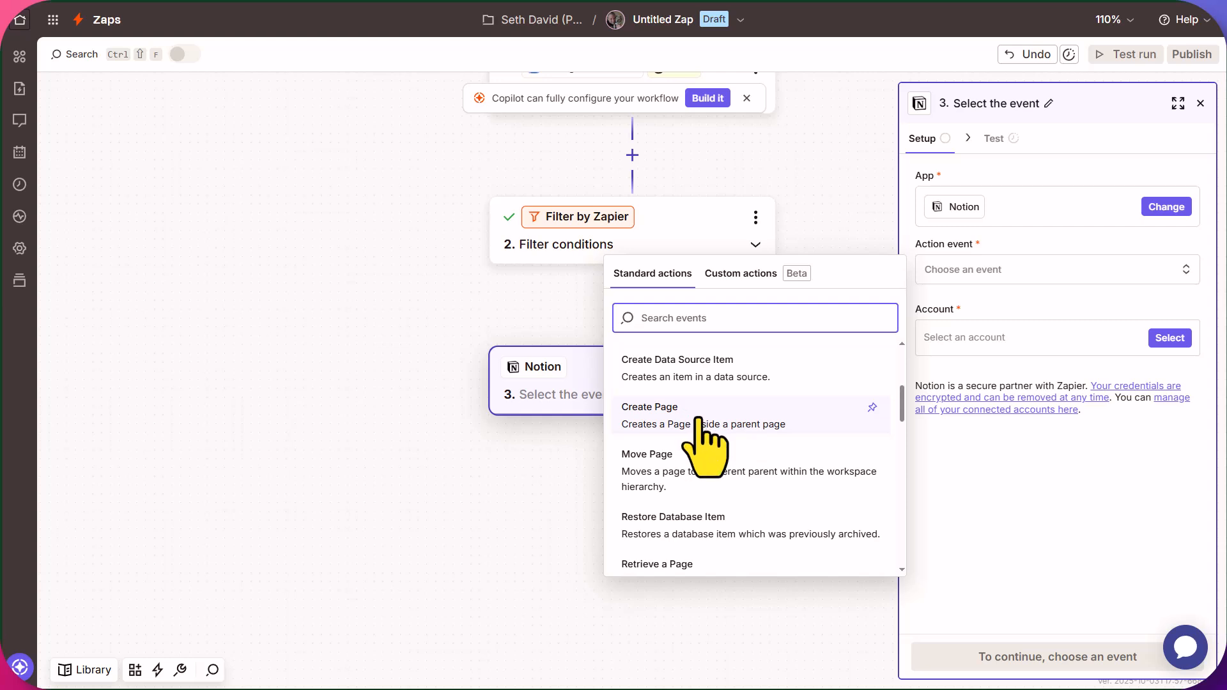
pyautogui.scroll(-1, 698, 418)
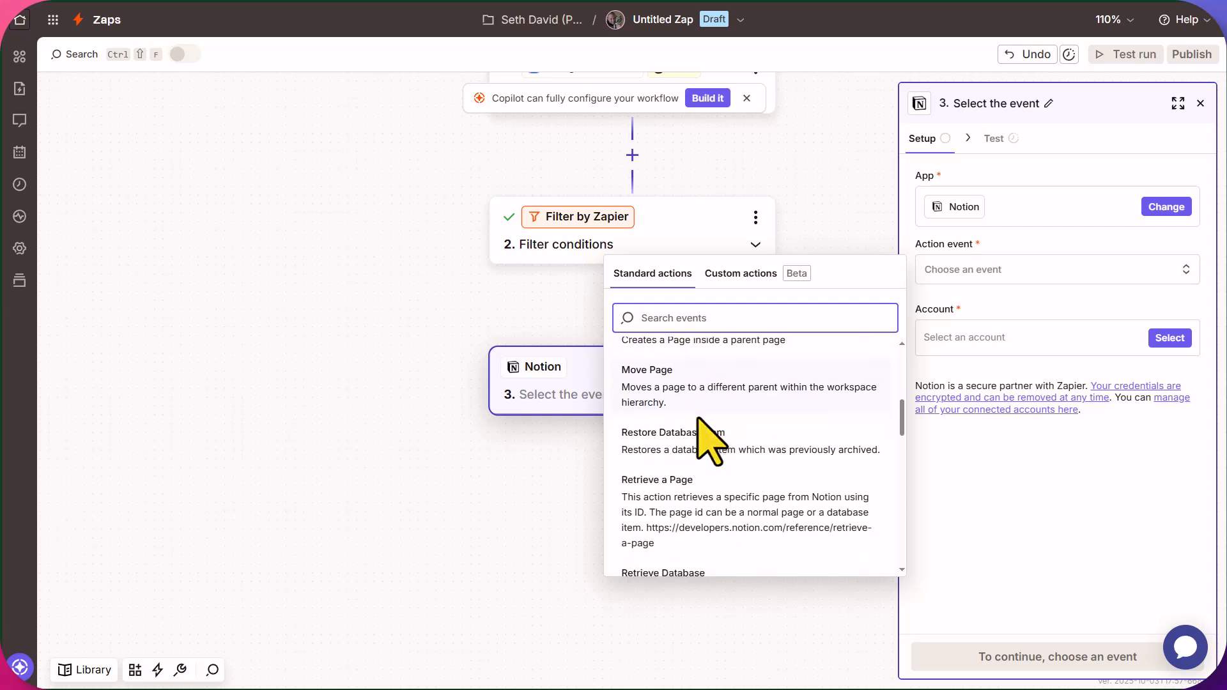
pyautogui.scroll(-1, 698, 418)
pyautogui.scroll(-1, 699, 435)
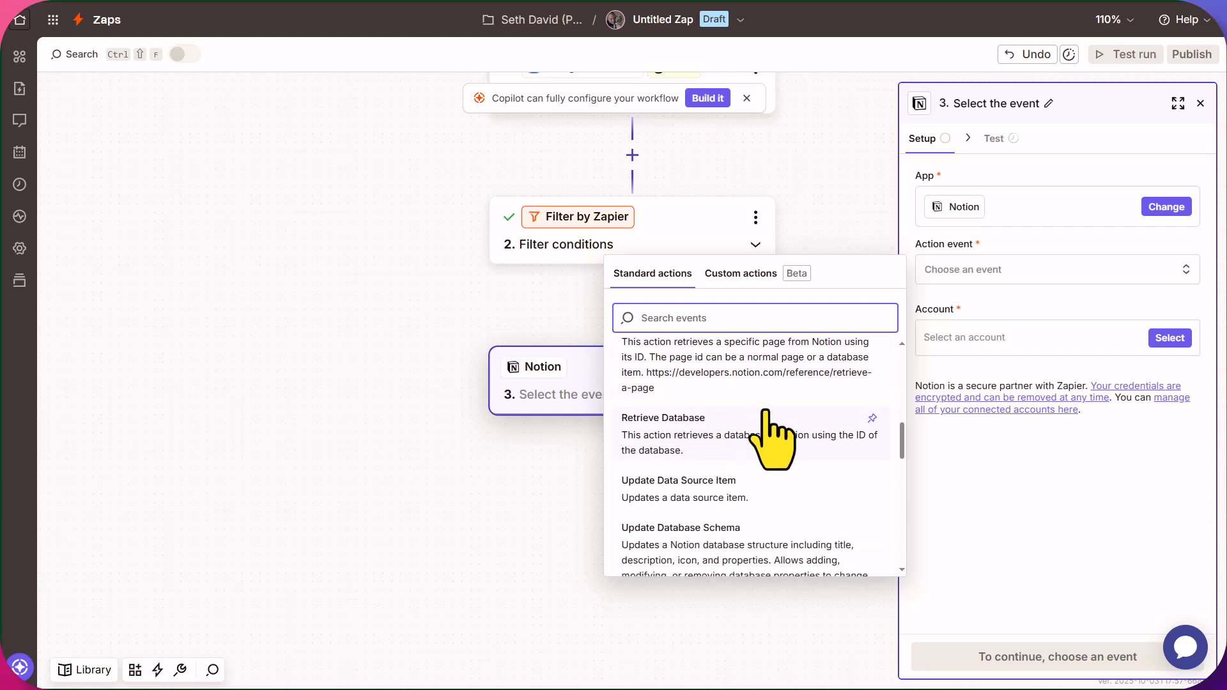
pyautogui.scroll(-2, 720, 409)
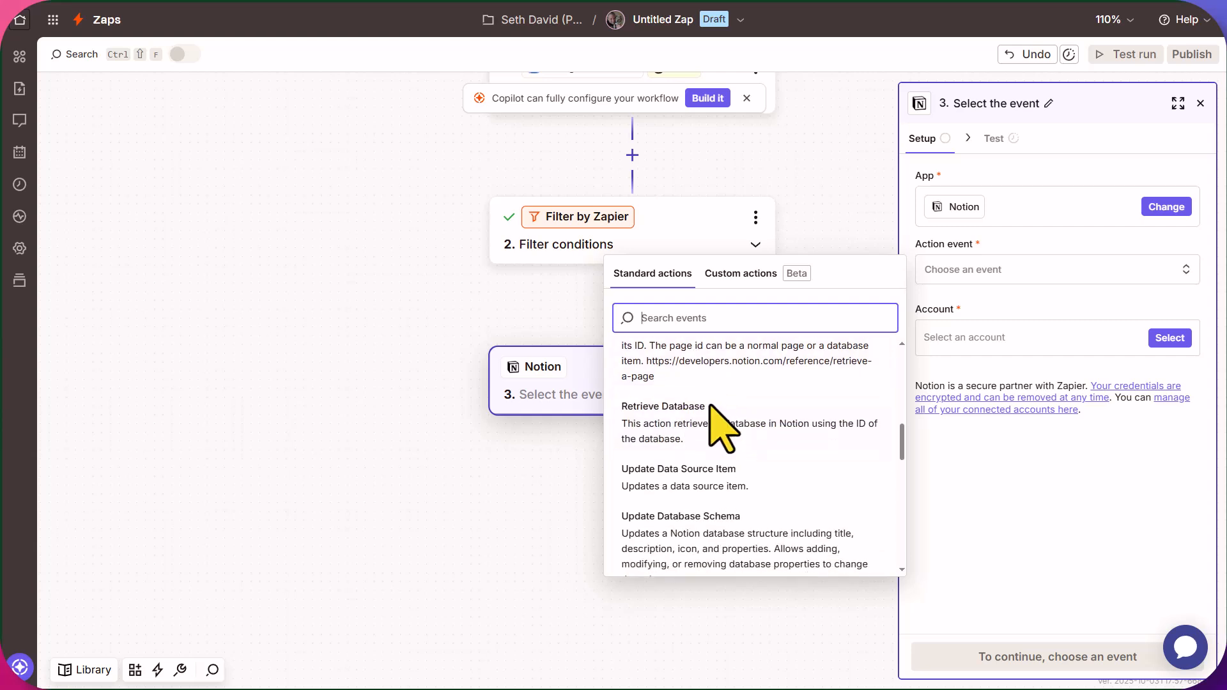
pyautogui.scroll(-3, 721, 409)
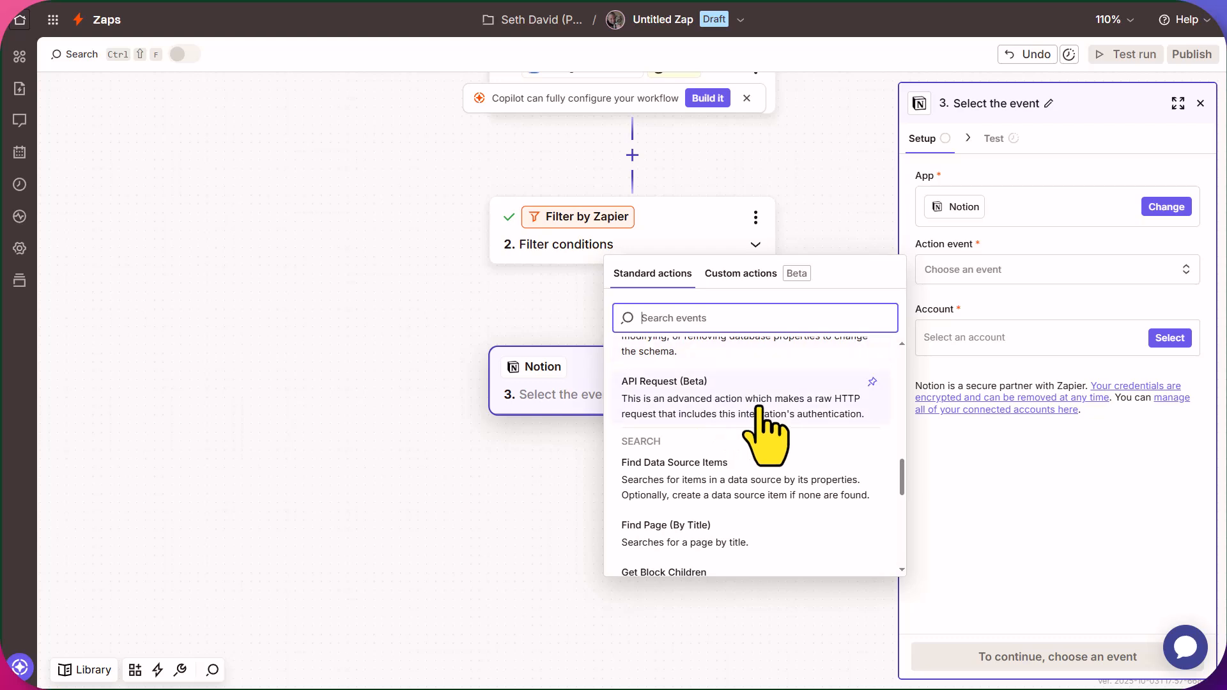
pyautogui.scroll(-4, 813, 422)
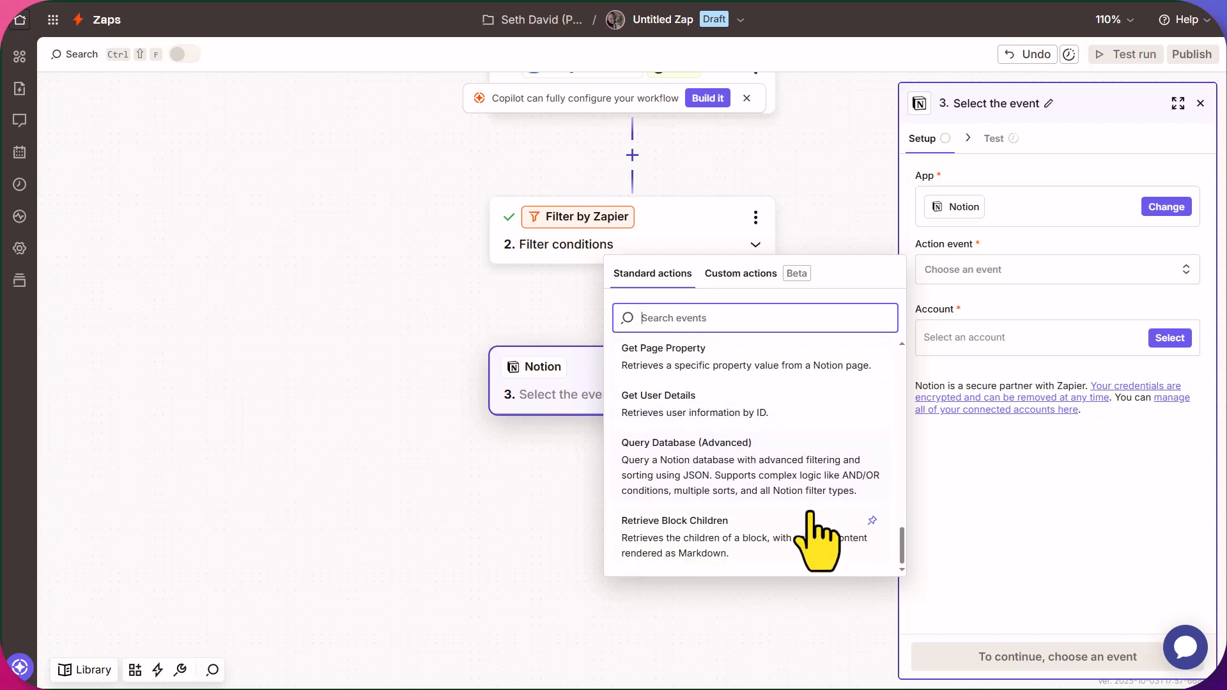
pyautogui.scroll(10, 805, 531)
pyautogui.scroll(-3, 809, 520)
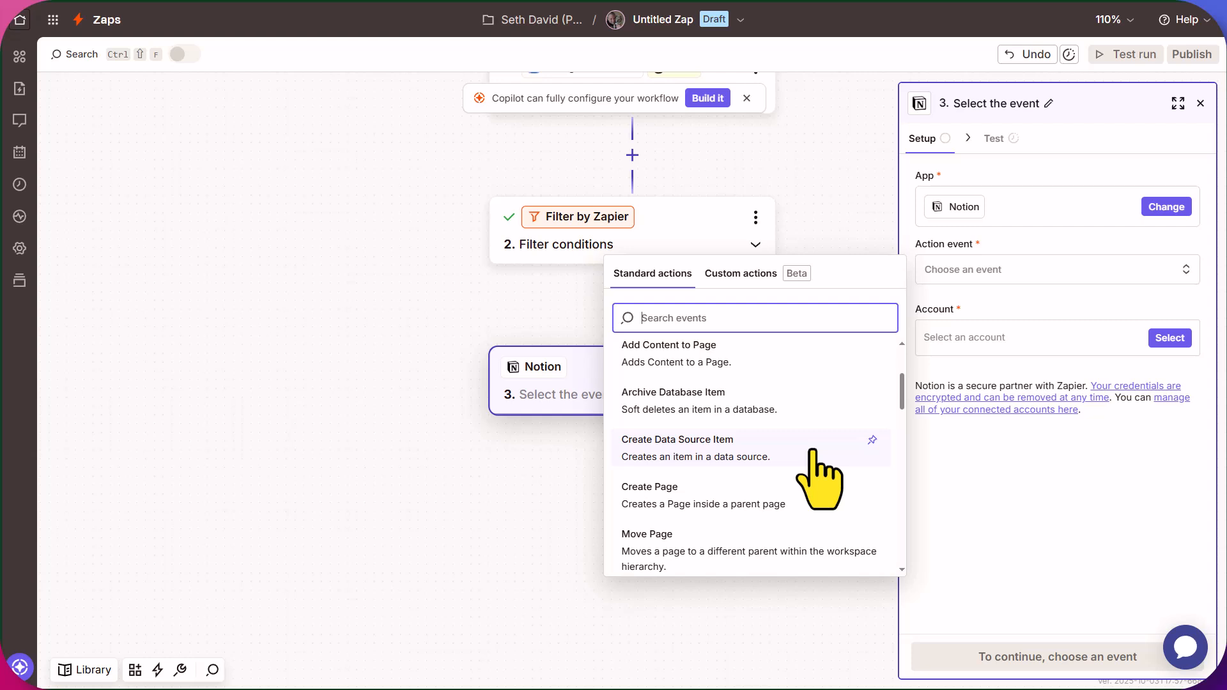
pyautogui.scroll(-1, 831, 469)
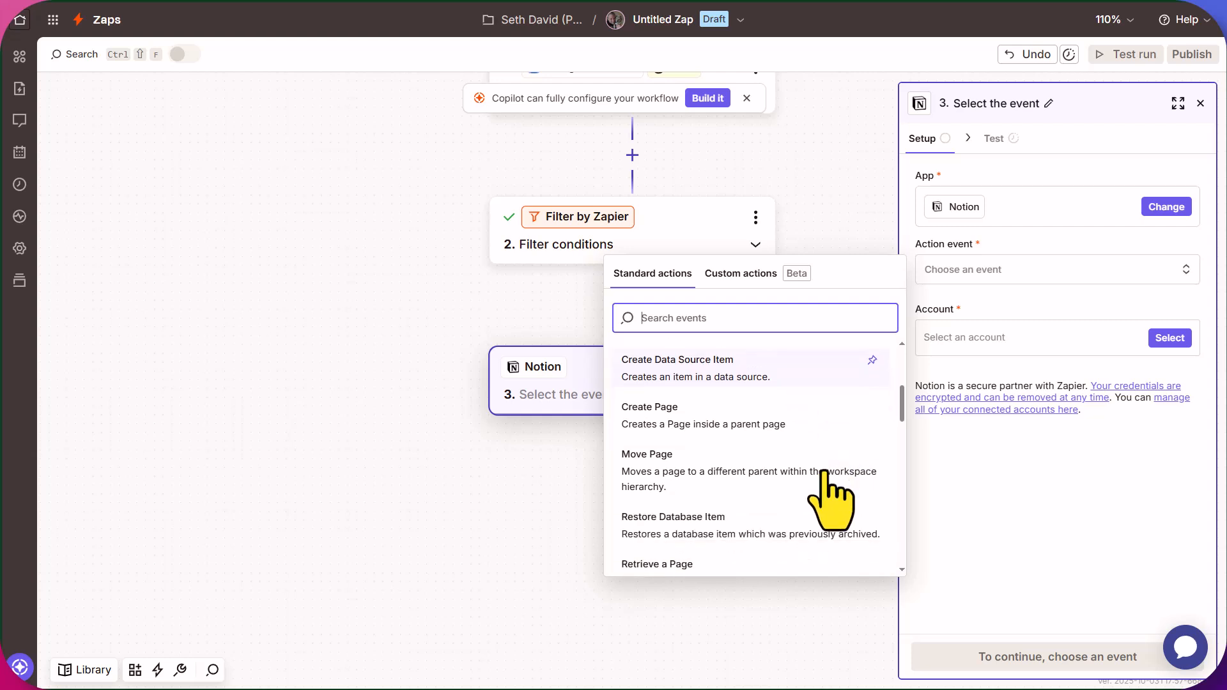
pyautogui.scroll(1, 725, 497)
pyautogui.click(725, 497)
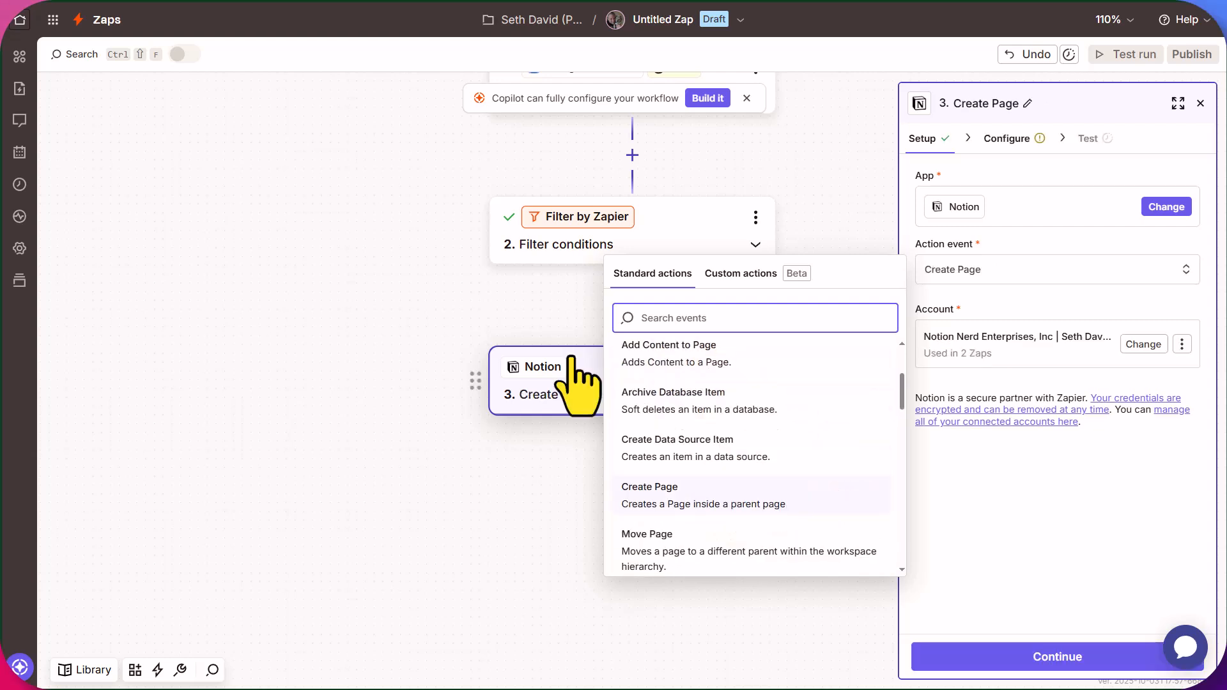
# Change the action event to Create Data Source Item and list the Notion data sources.
pyautogui.click(688, 451)
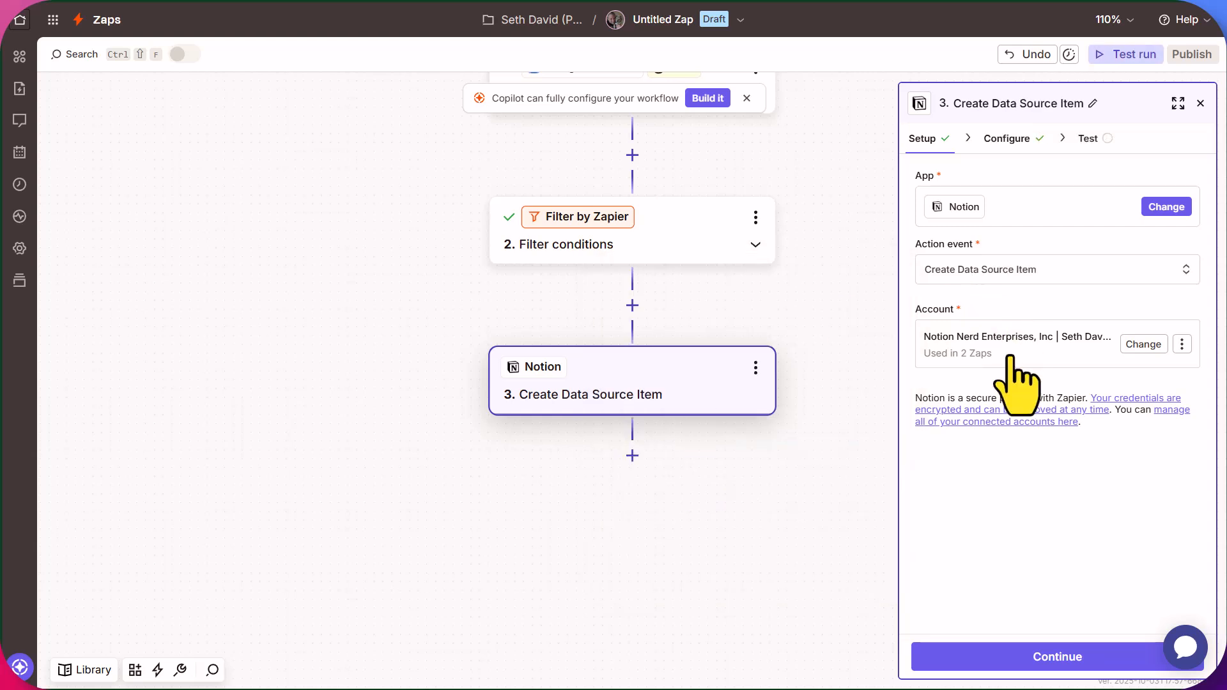
pyautogui.click(1080, 661)
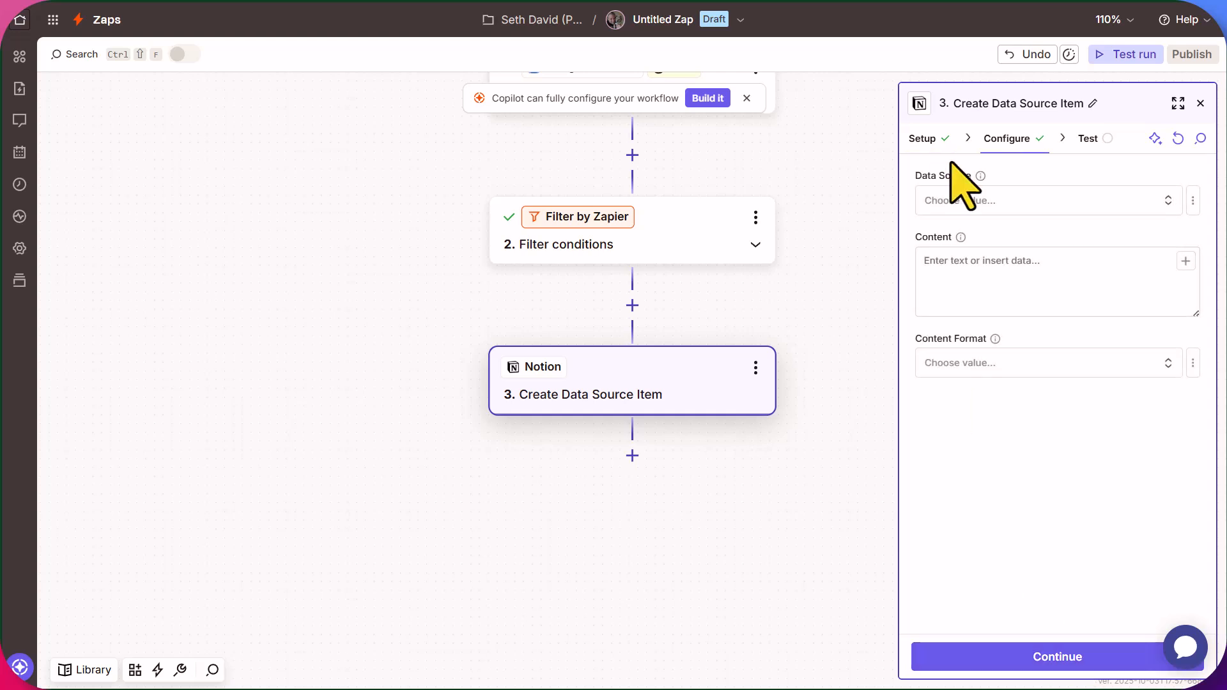
pyautogui.click(953, 201)
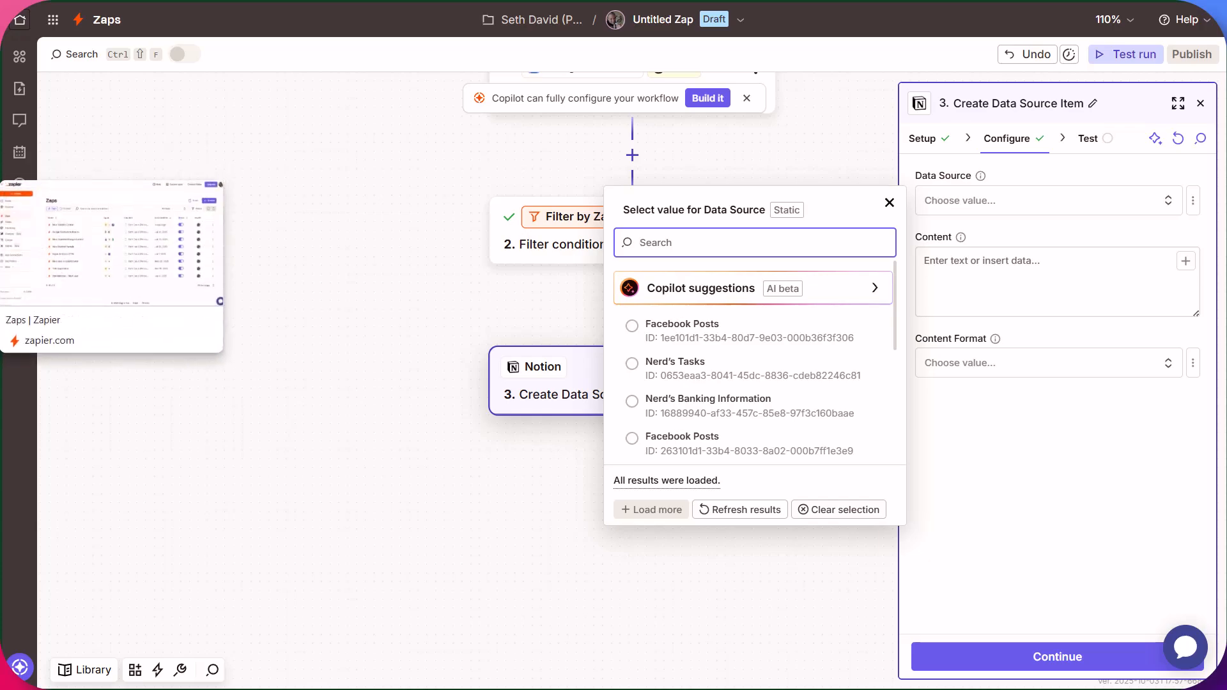
# In Notion, open the Contacts page to check the CRM database.
pyautogui.click(1, 340)
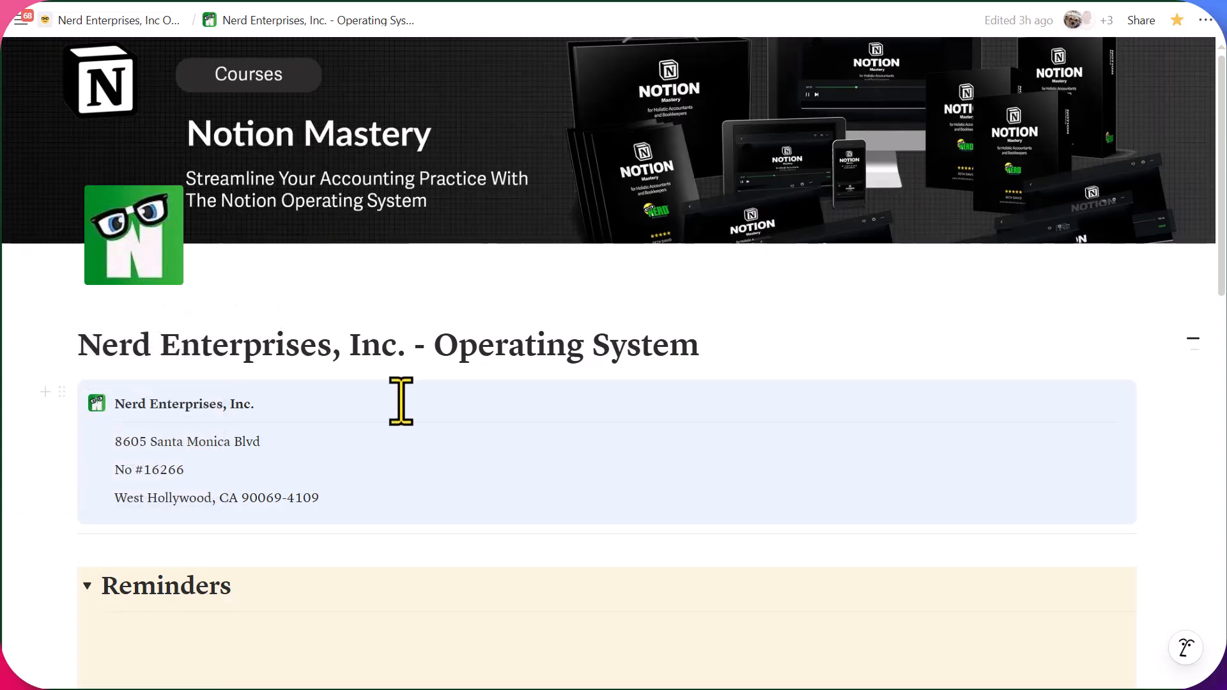
pyautogui.scroll(-6, 357, 411)
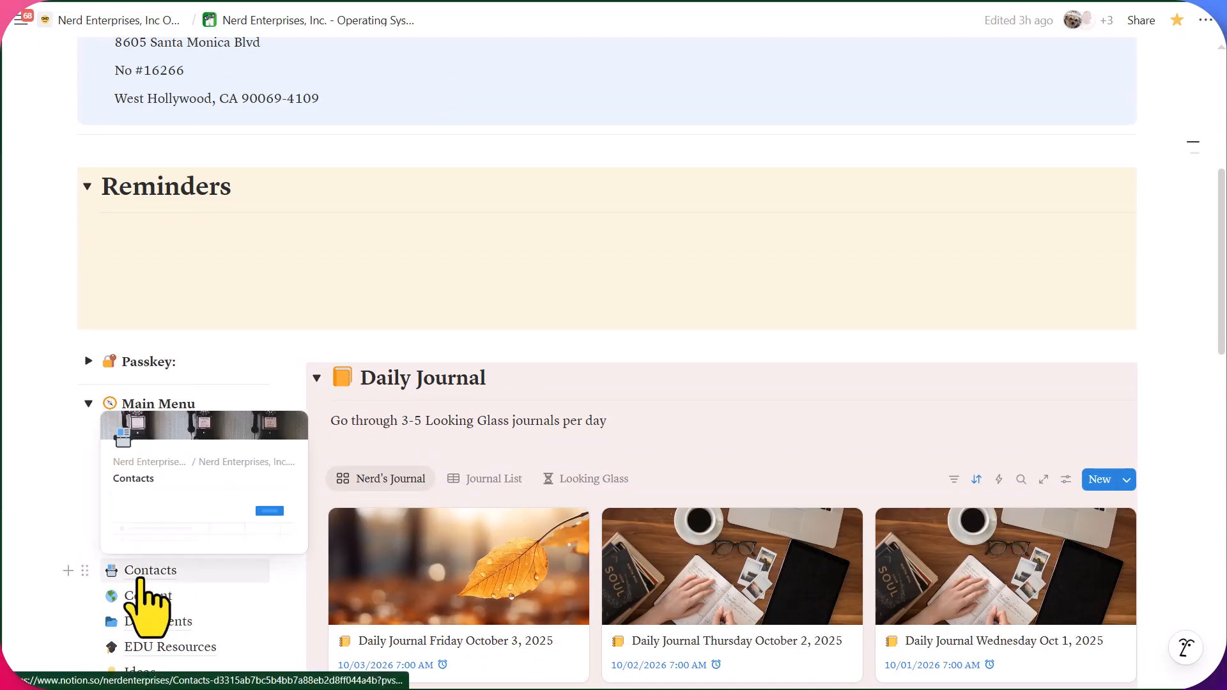
pyautogui.click(142, 571)
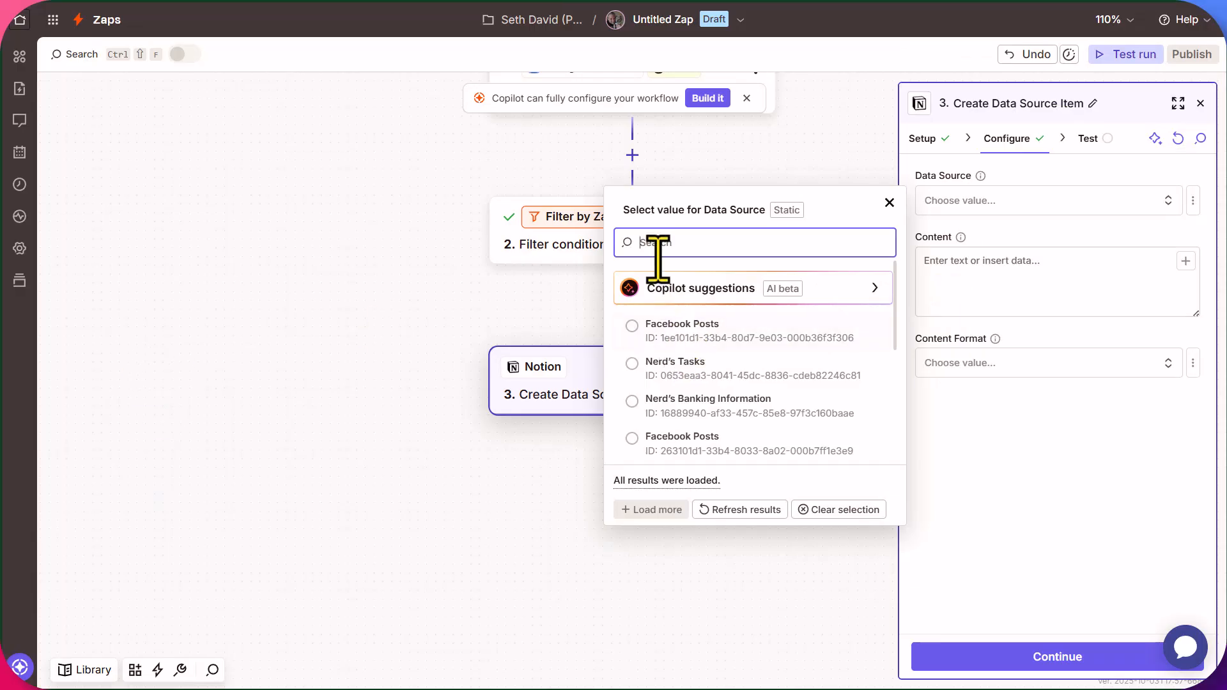
# Search 'CRM' and select Nerd's CRM as the Notion data source.
pyautogui.write('CRM')
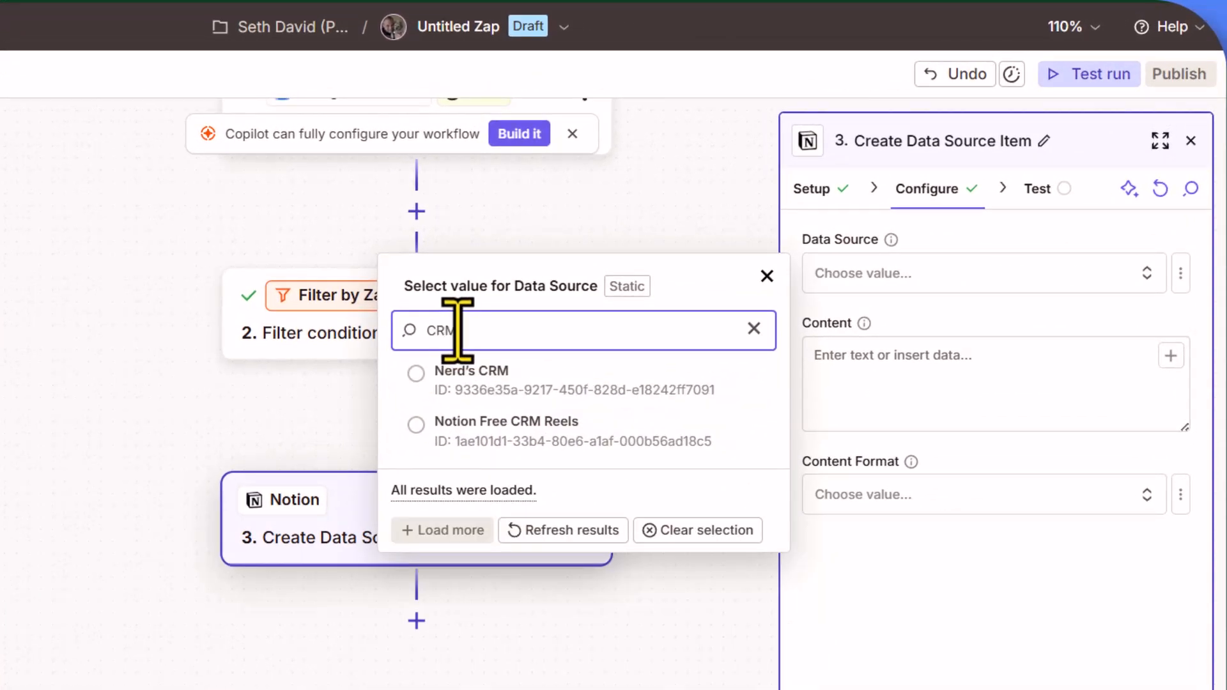
pyautogui.click(473, 374)
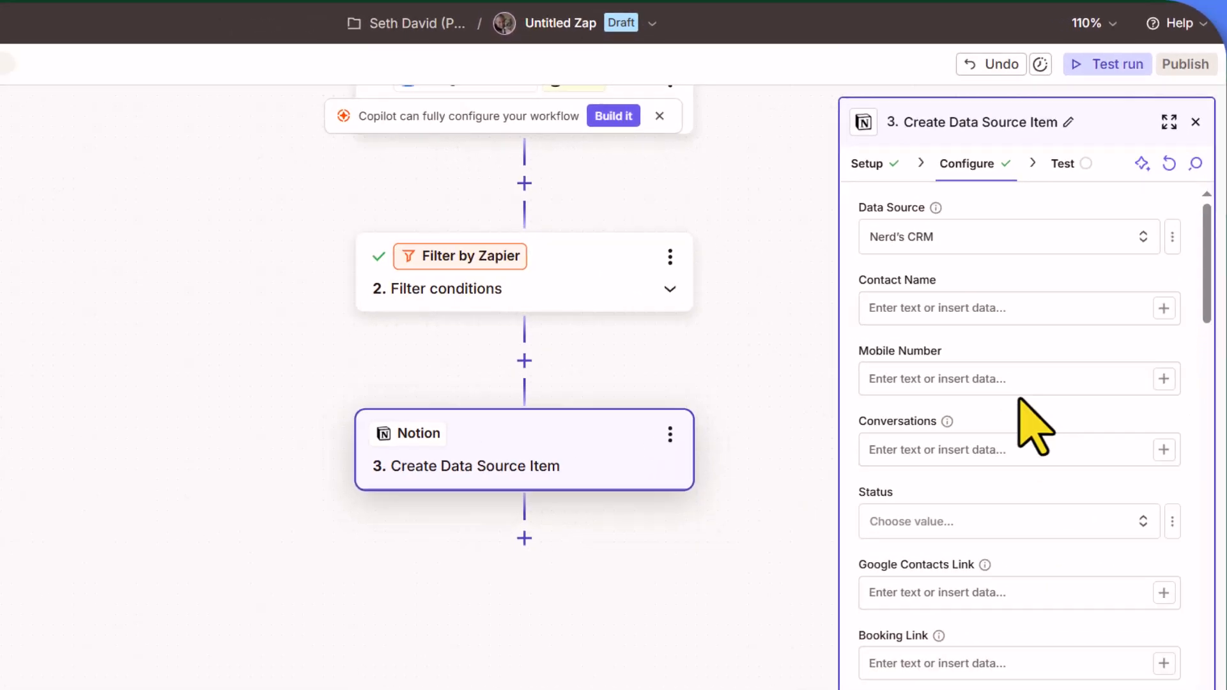
pyautogui.scroll(-2, 990, 388)
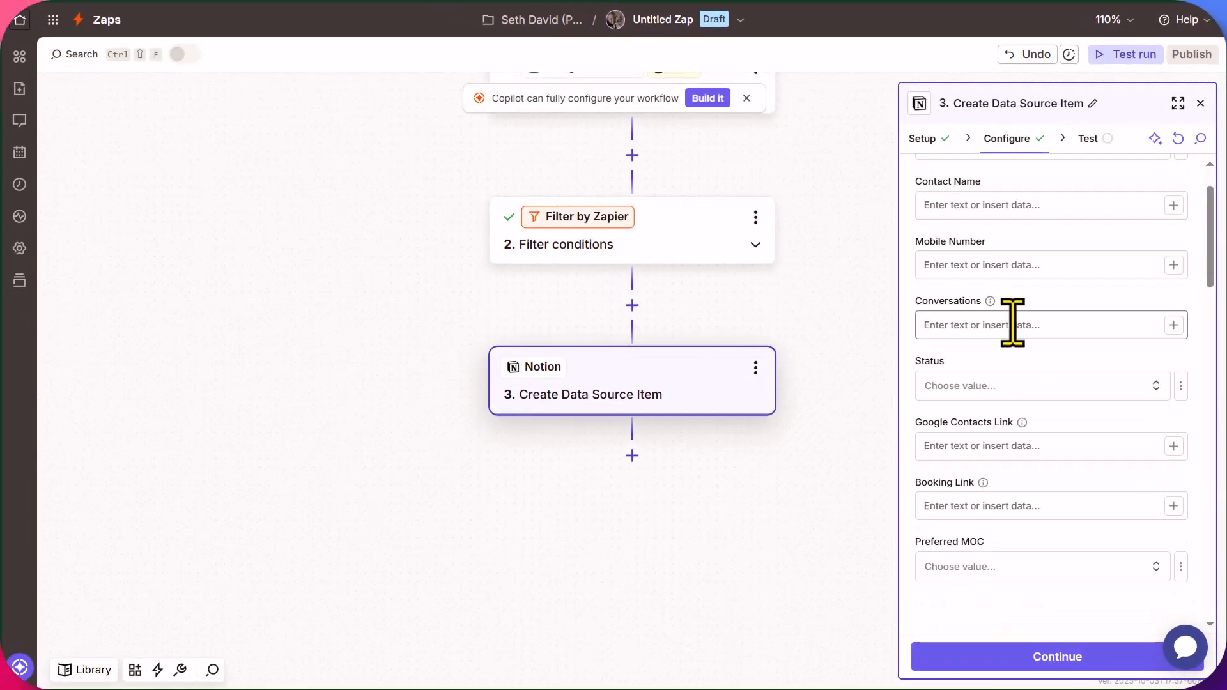
pyautogui.scroll(2, 981, 394)
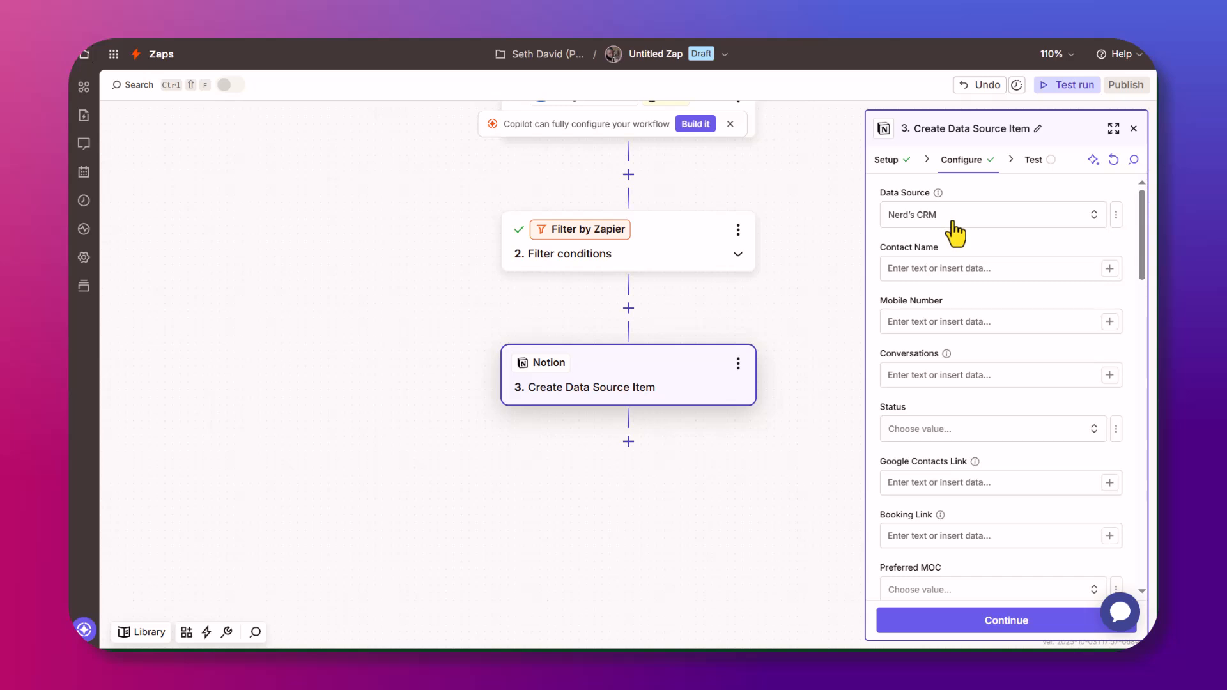
# Show the Conversations field's note about its 2000-character limit in the Notion step's configuration.
pyautogui.click(903, 269)
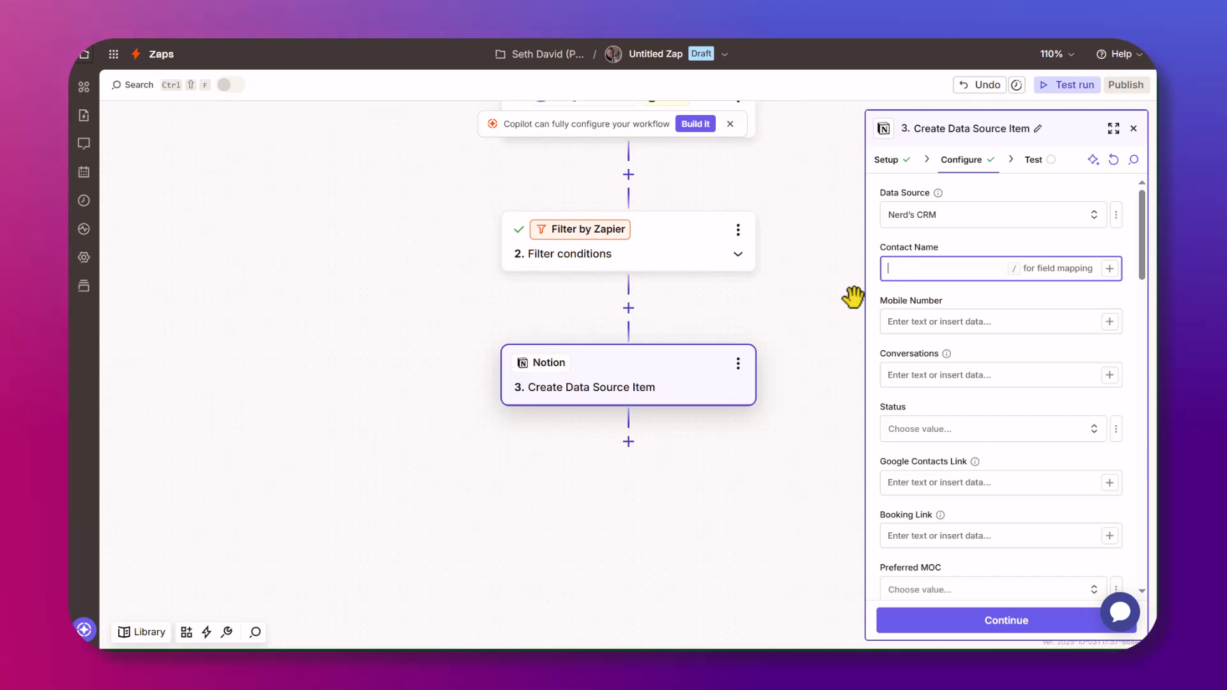
pyautogui.scroll(2, 824, 288)
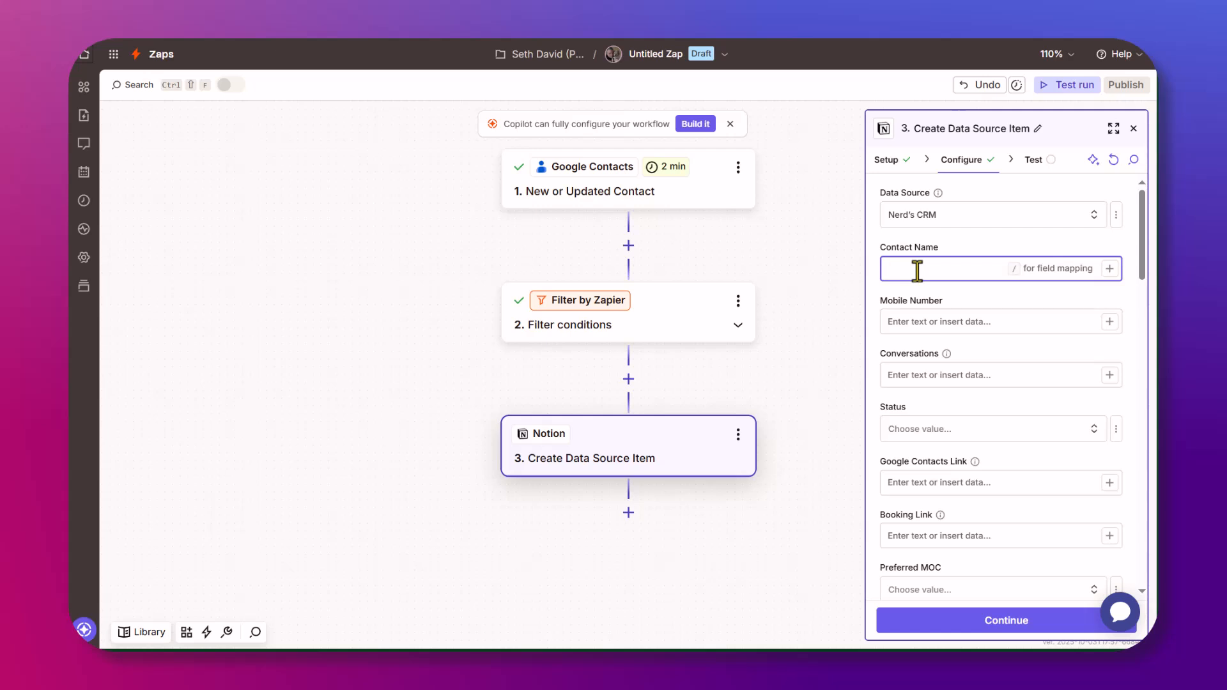
pyautogui.scroll(-2, 914, 320)
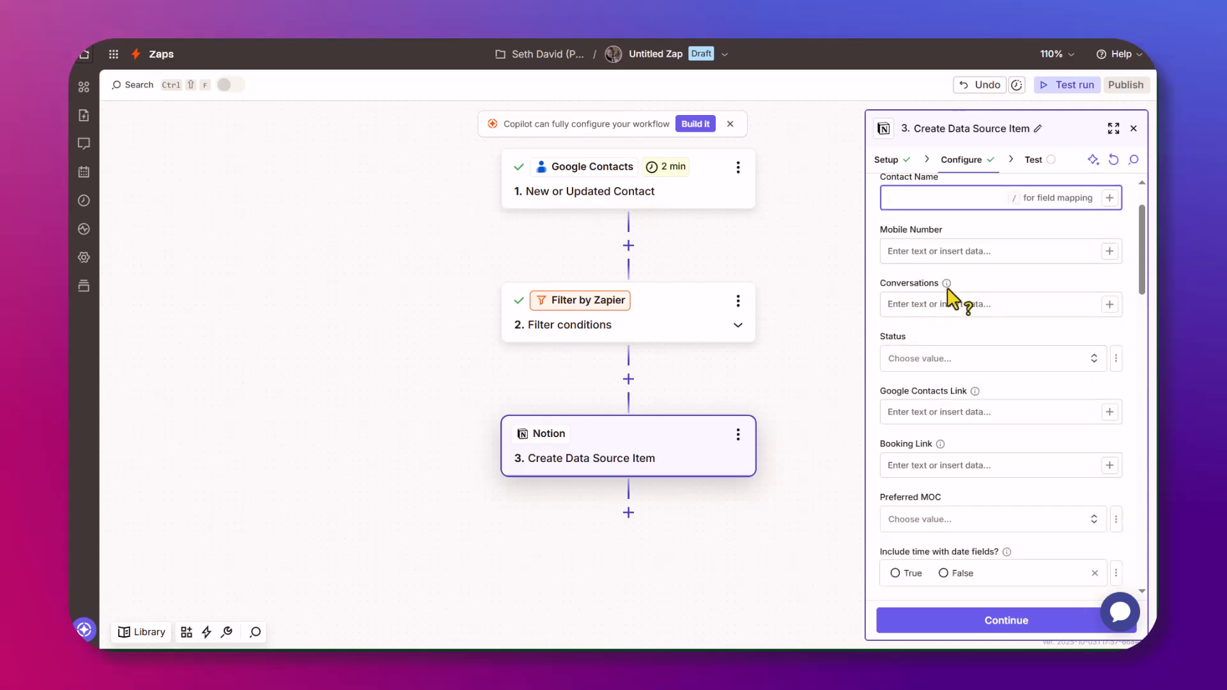
pyautogui.moveTo(946, 285)
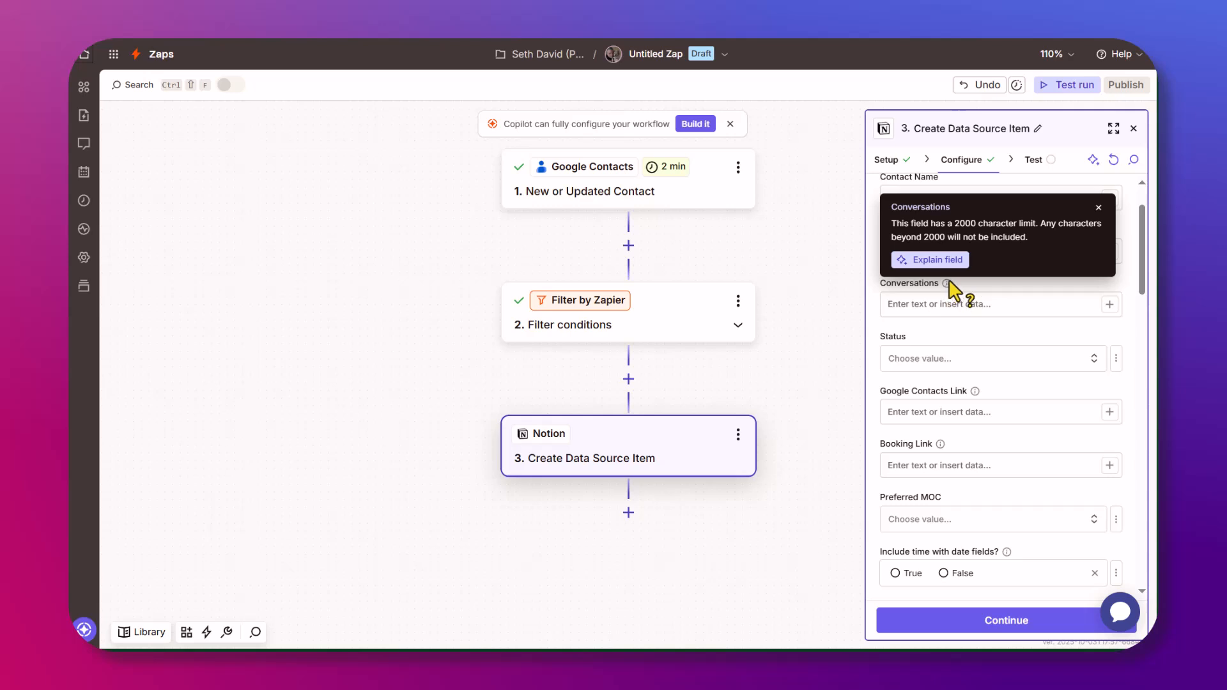
pyautogui.click(919, 307)
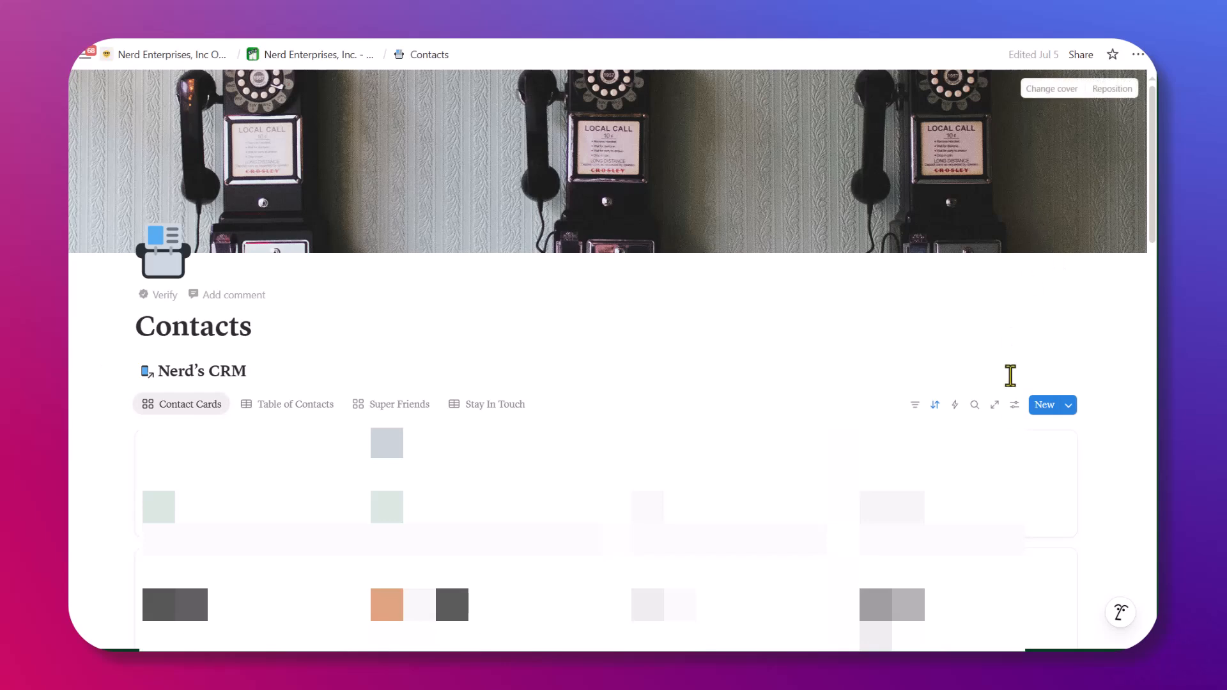
# Create a new Nerd's CRM contact page, expand it to full page, and show its 16 hidden properties.
pyautogui.click(1048, 409)
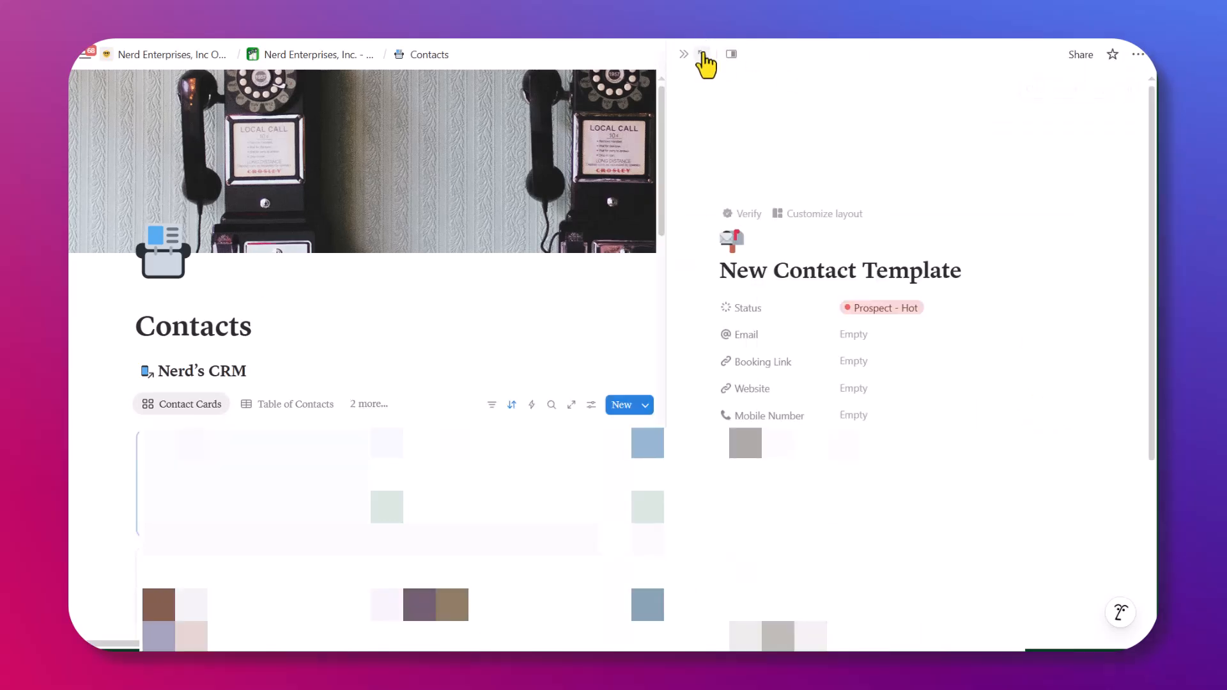
pyautogui.click(705, 59)
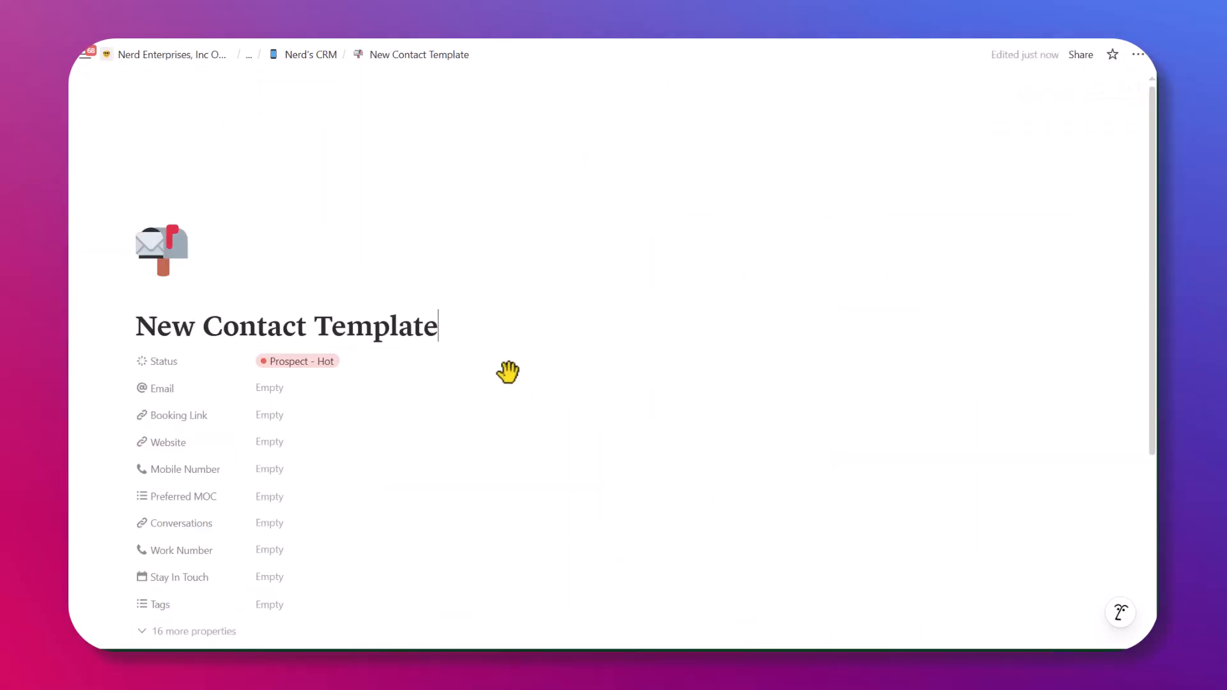
pyautogui.scroll(-1, 502, 374)
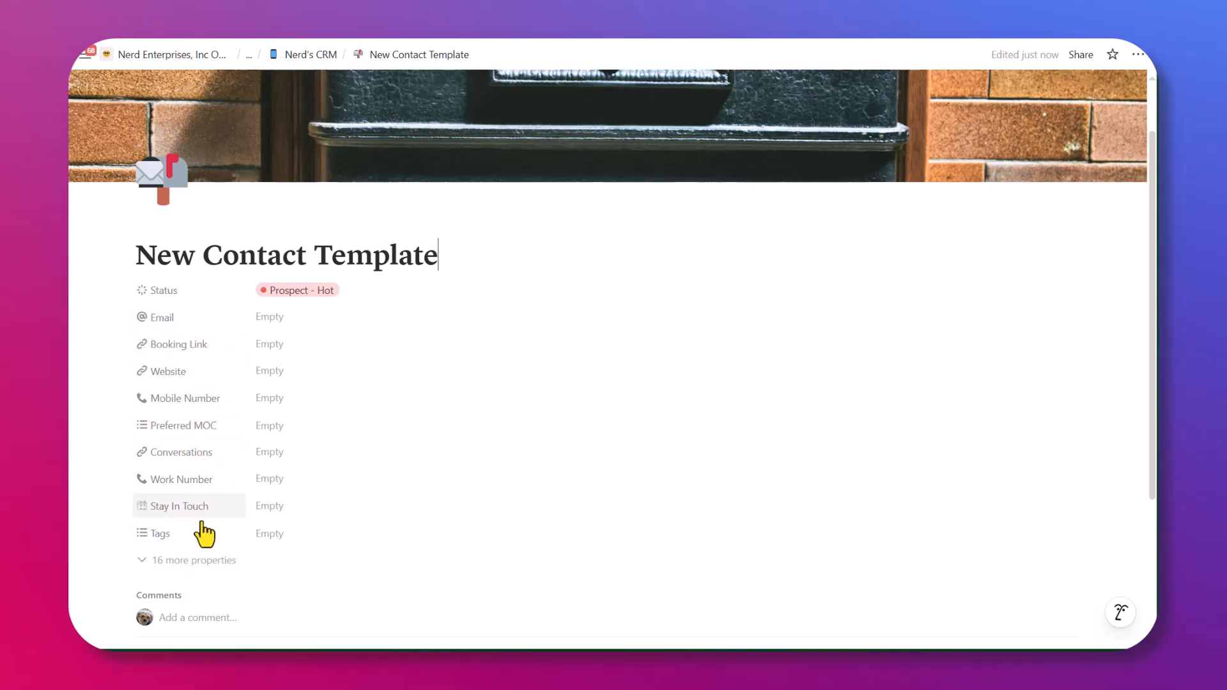
pyautogui.scroll(-1, 197, 575)
pyautogui.click(198, 576)
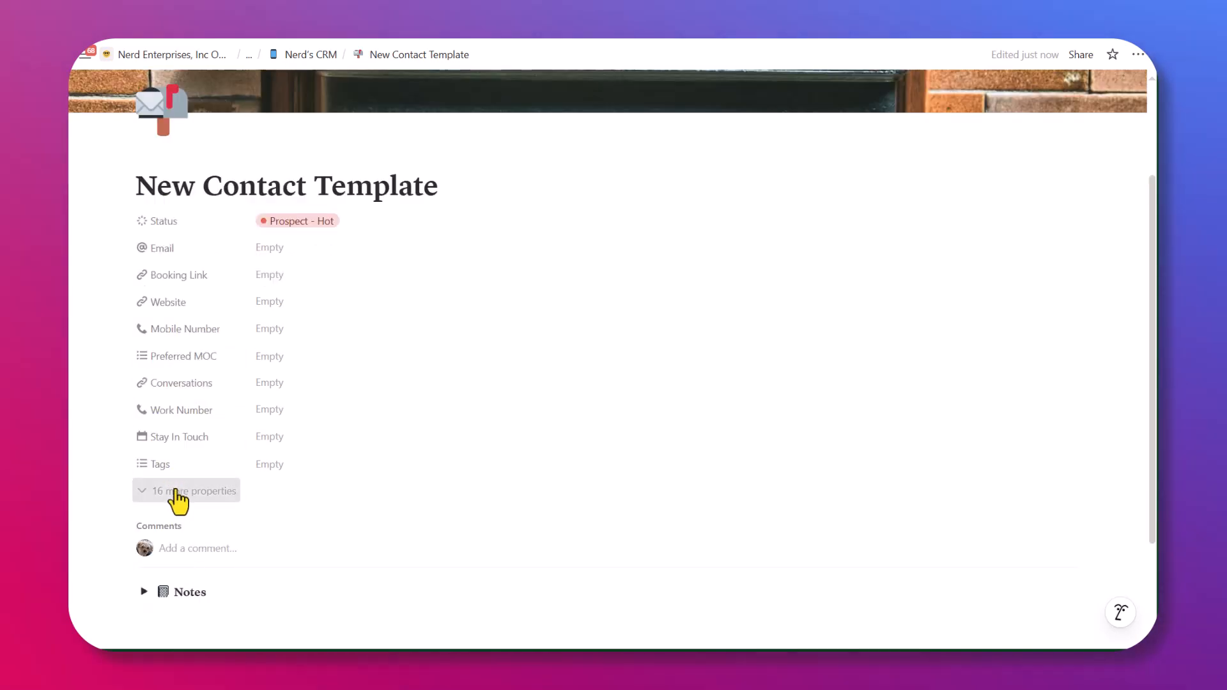
pyautogui.click(174, 492)
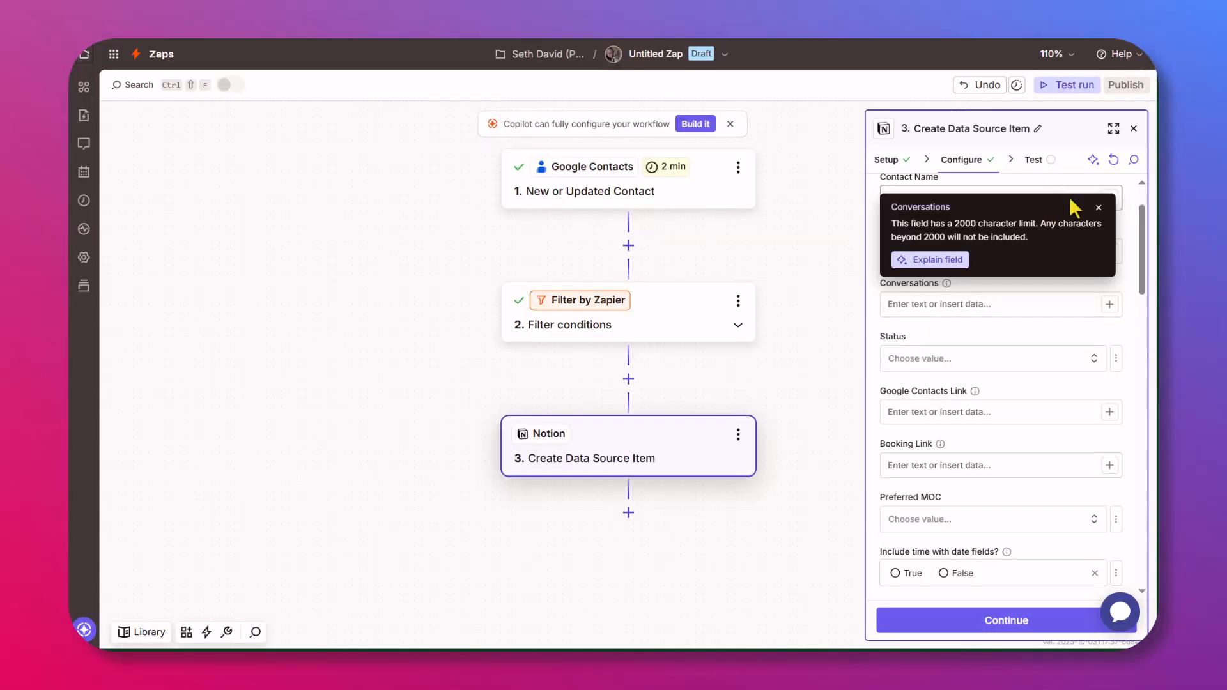
# Map Contact Name to the Google contact's Name First followed by Name Last.
pyautogui.click(1098, 207)
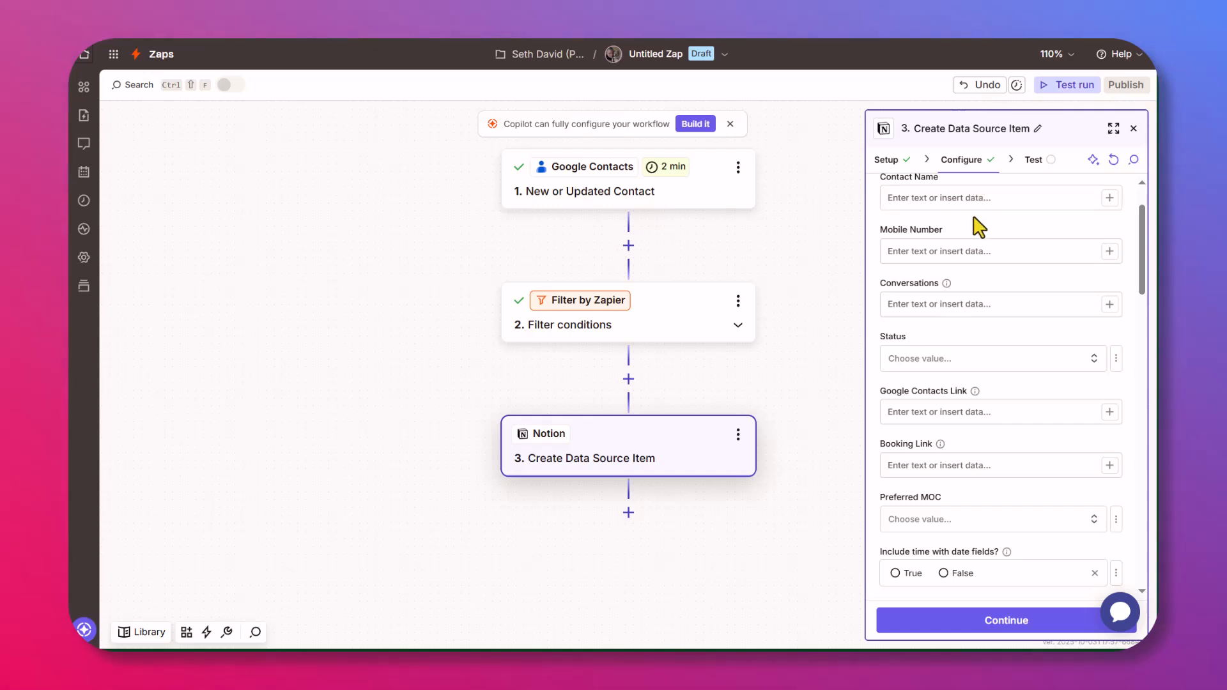
pyautogui.scroll(2, 988, 239)
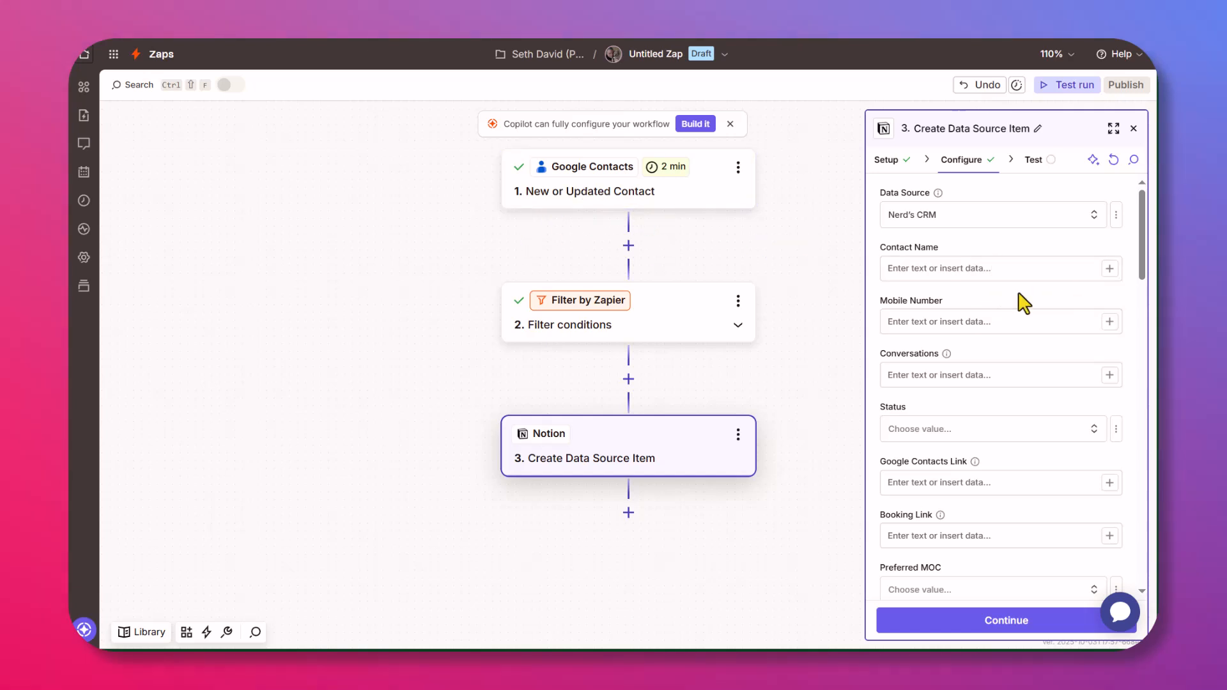
pyautogui.click(932, 269)
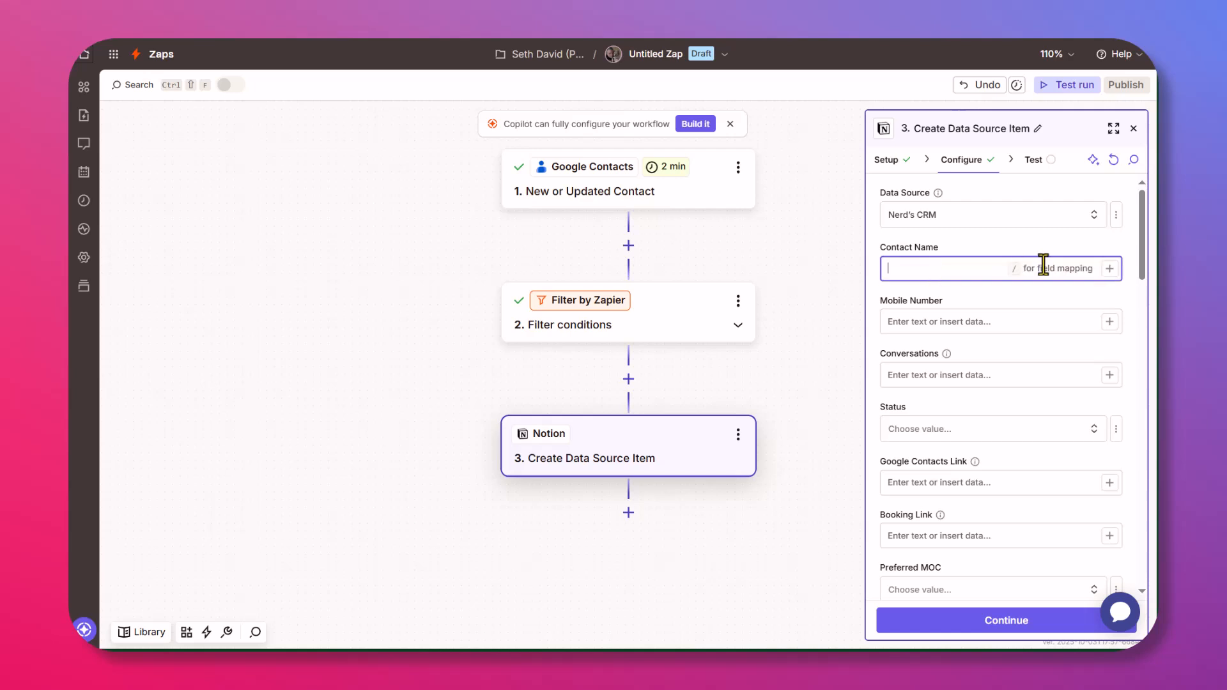
pyautogui.click(1110, 270)
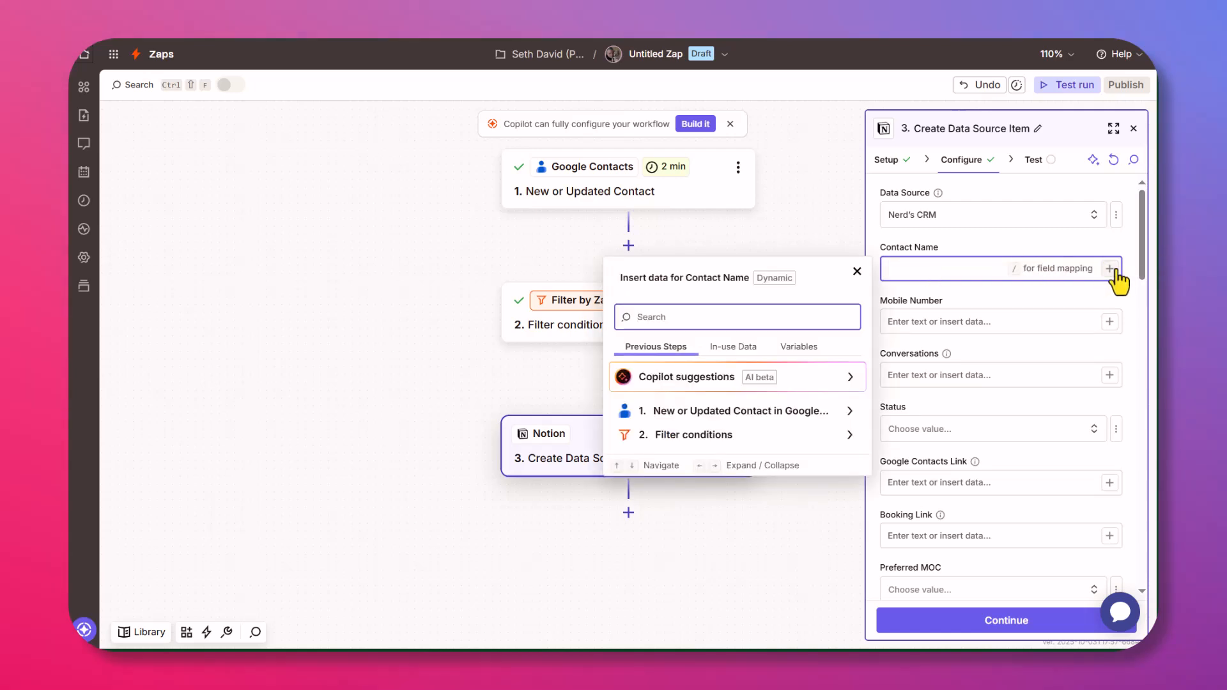
pyautogui.click(716, 416)
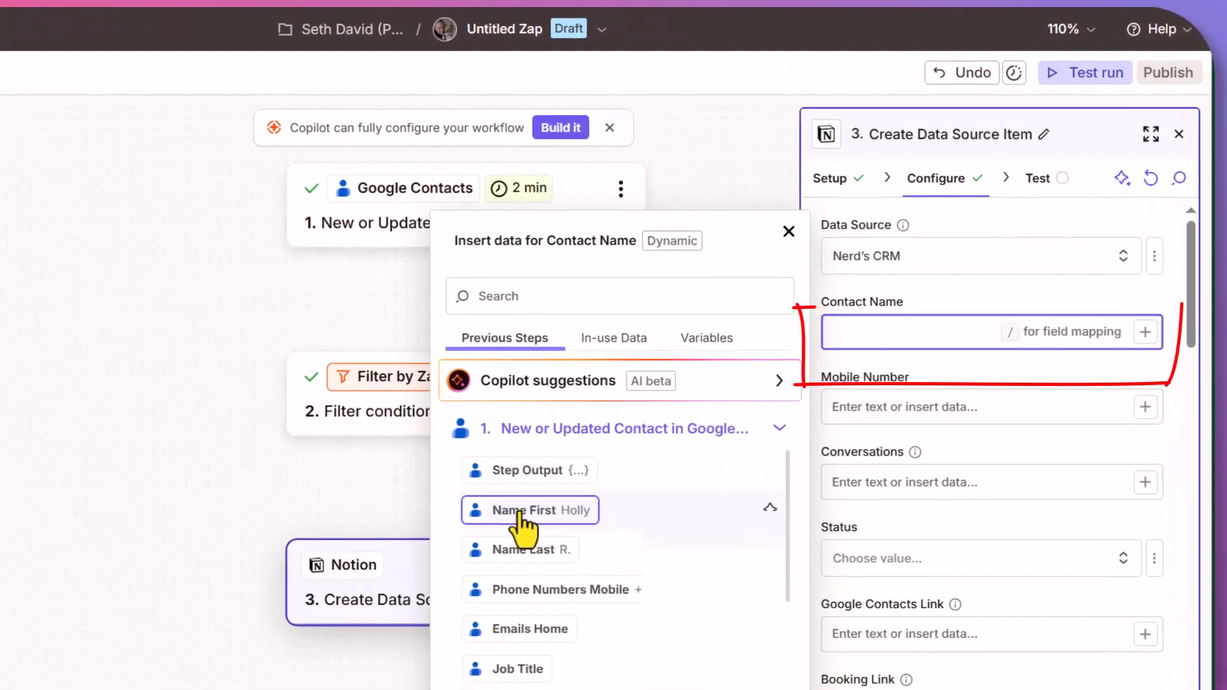
pyautogui.click(667, 396)
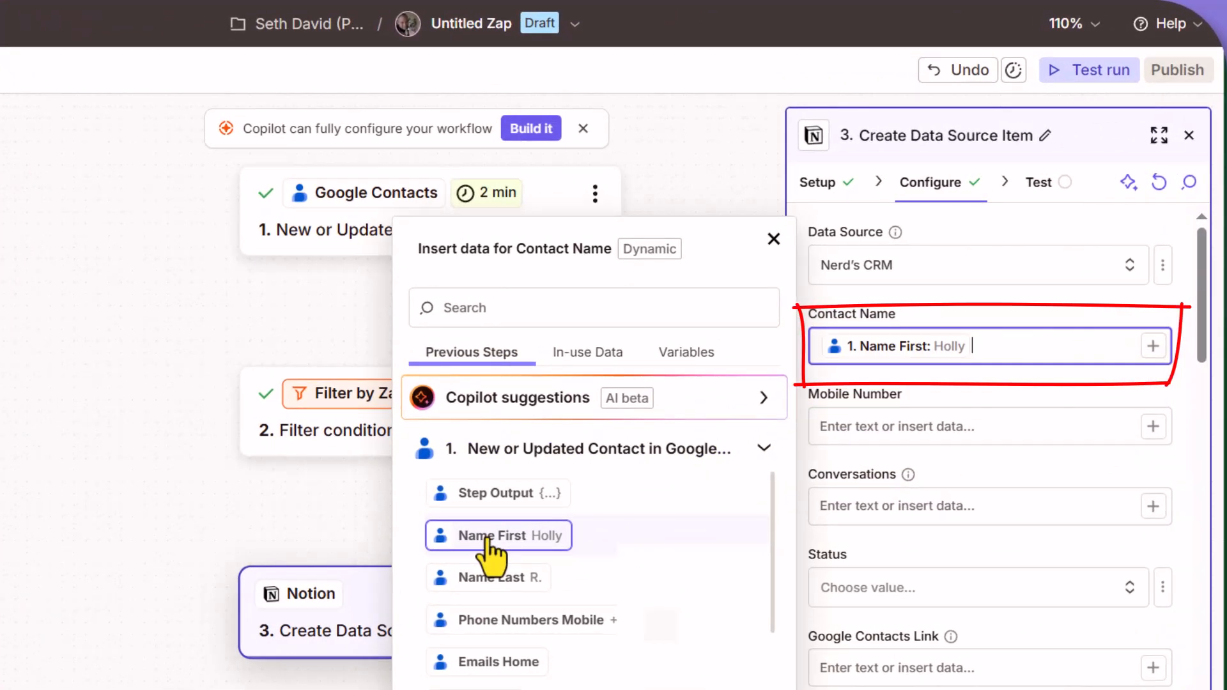
pyautogui.click(496, 577)
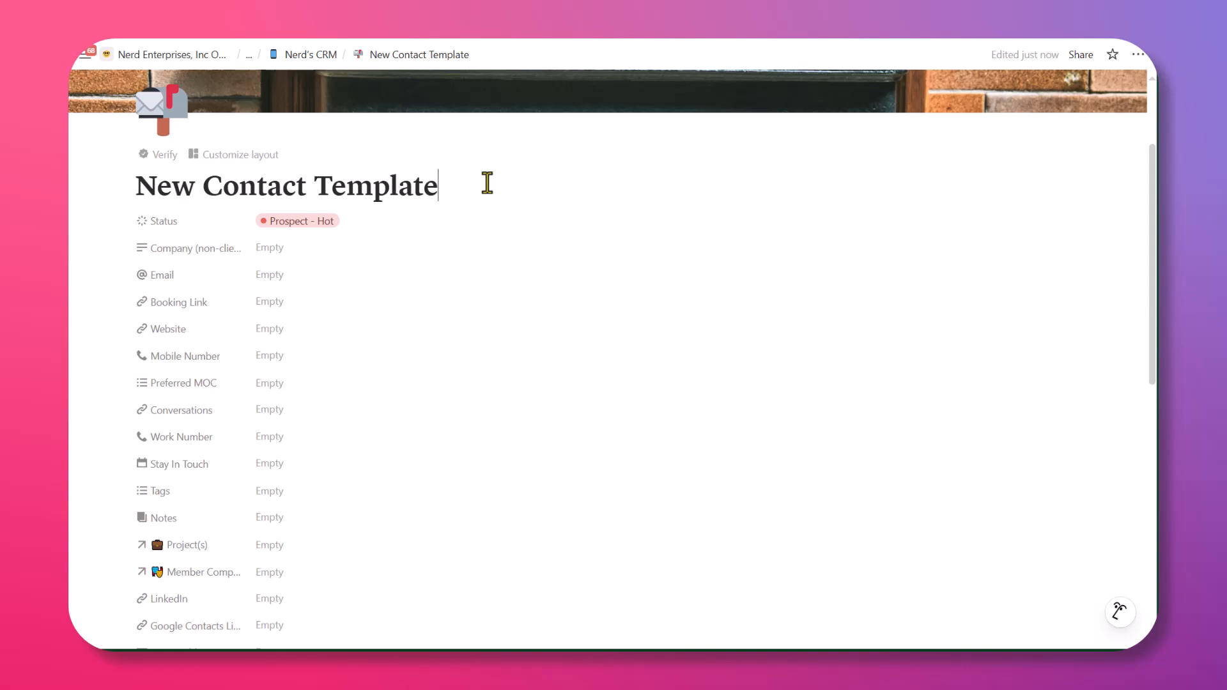
pyautogui.moveTo(487, 184); pyautogui.dragTo(104, 181)
pyautogui.scroll(3, 324, 180)
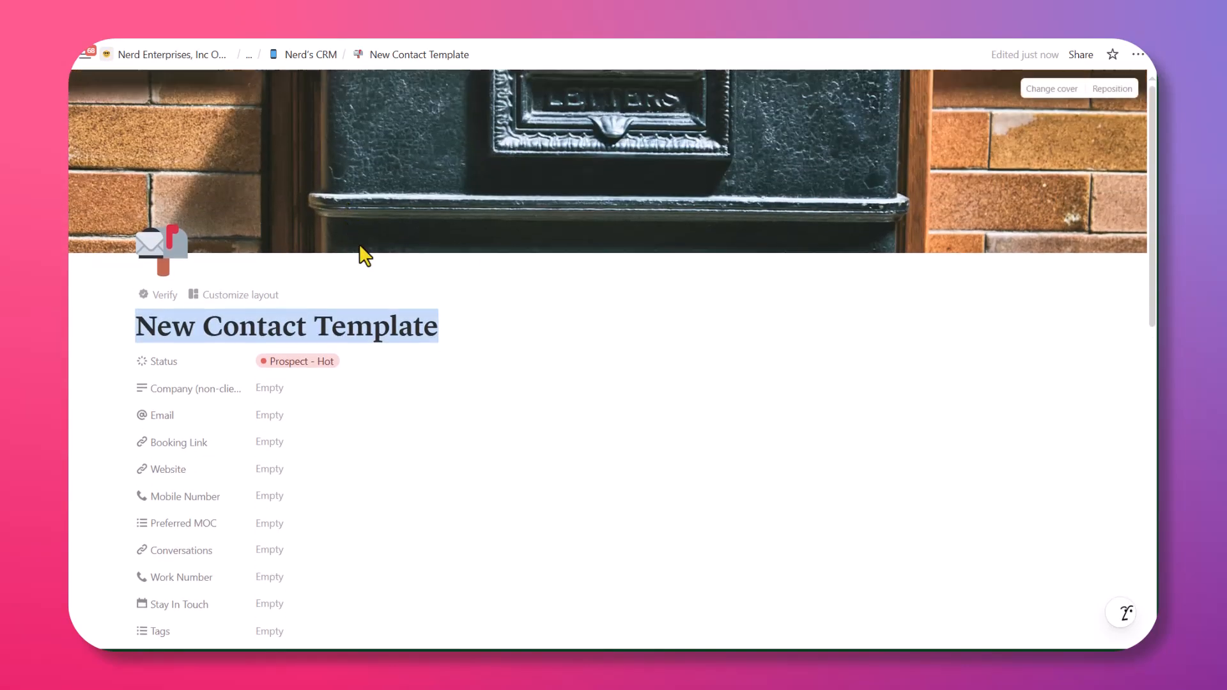
pyautogui.click(453, 327)
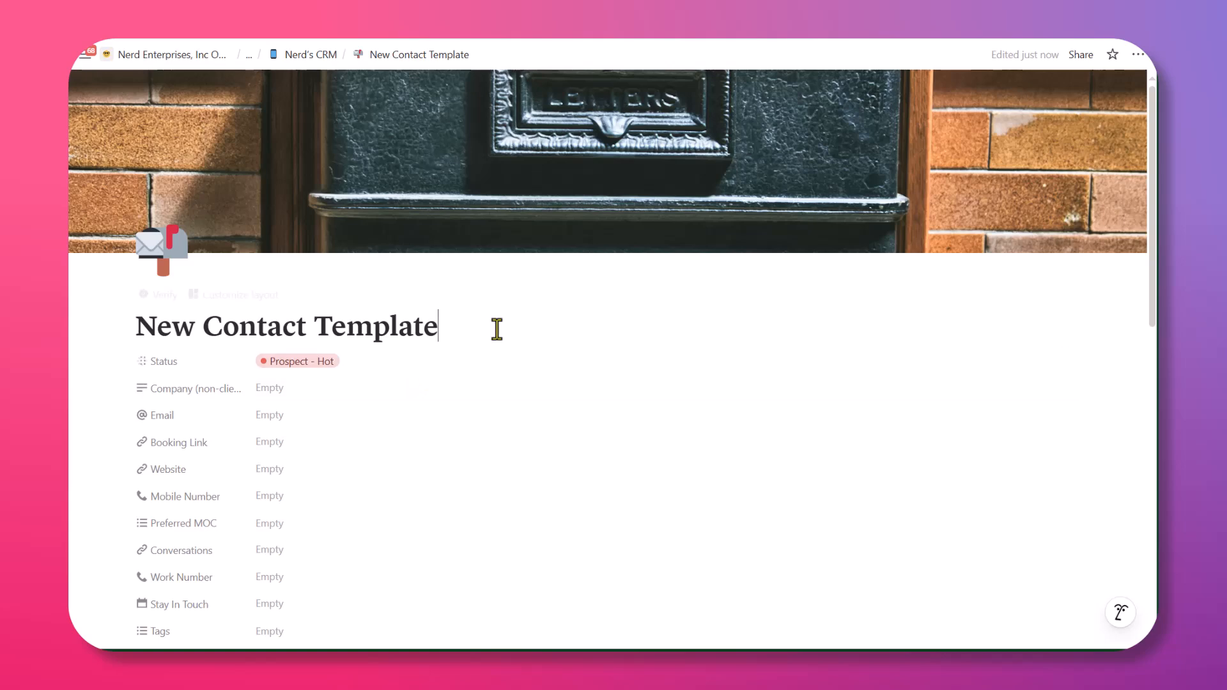
pyautogui.scroll(-2, 440, 347)
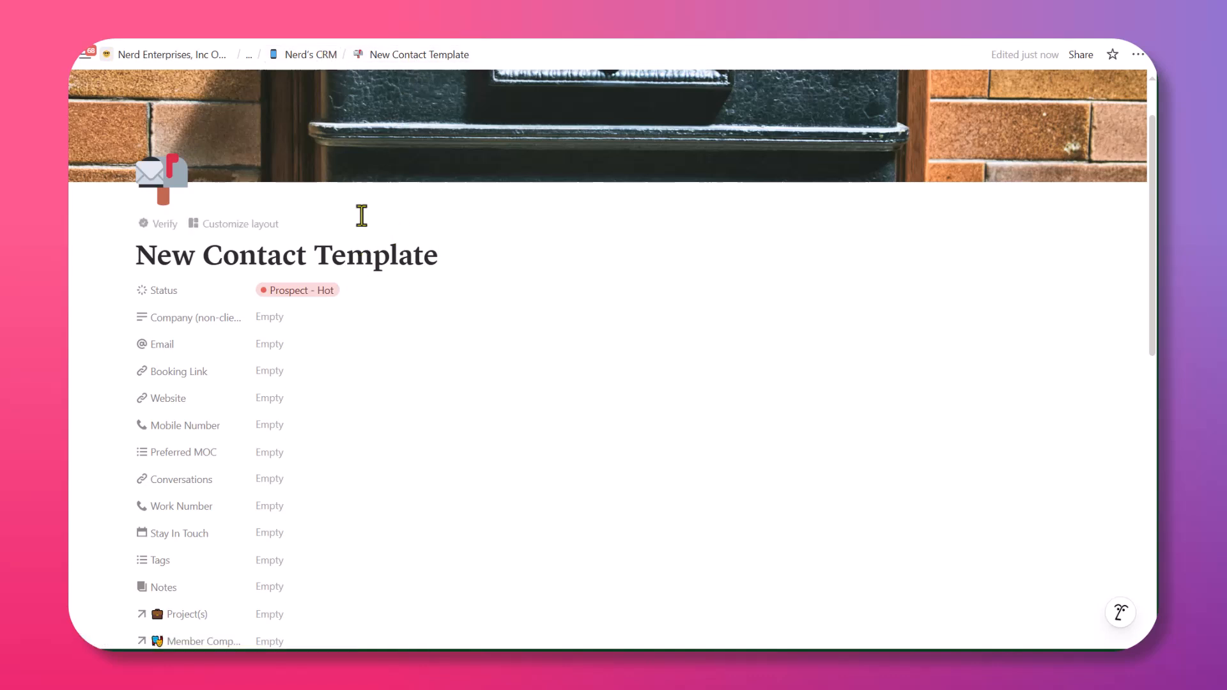
pyautogui.click(311, 58)
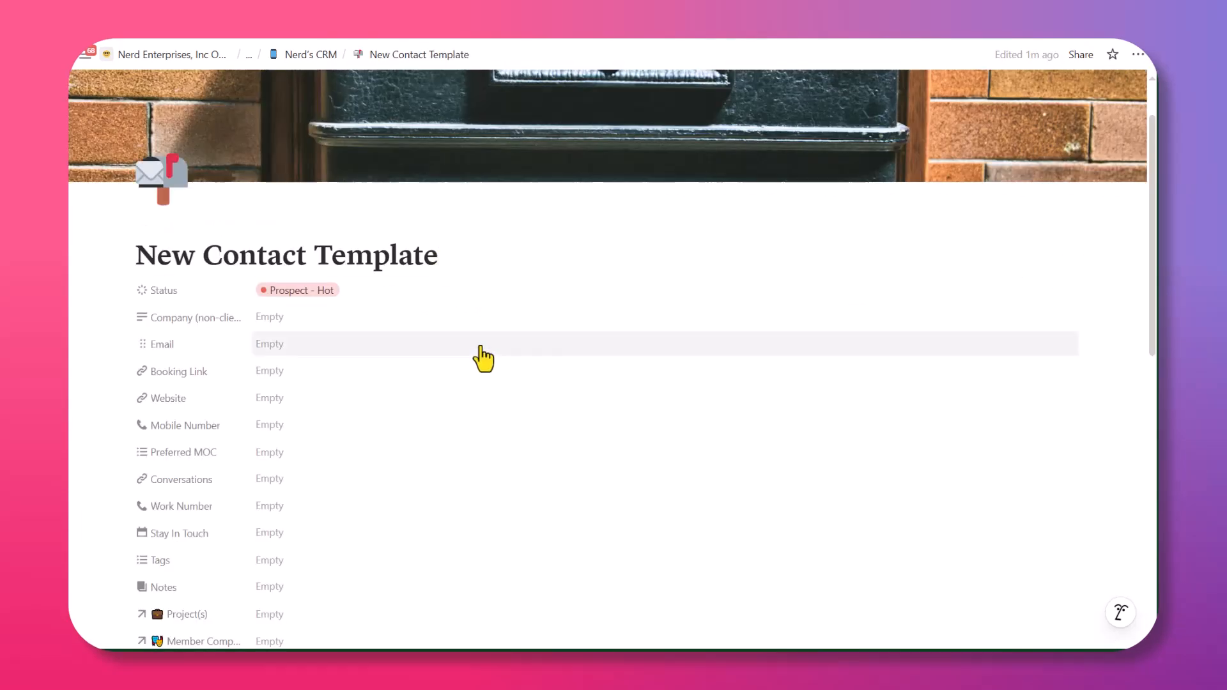
pyautogui.scroll(-2, 345, 309)
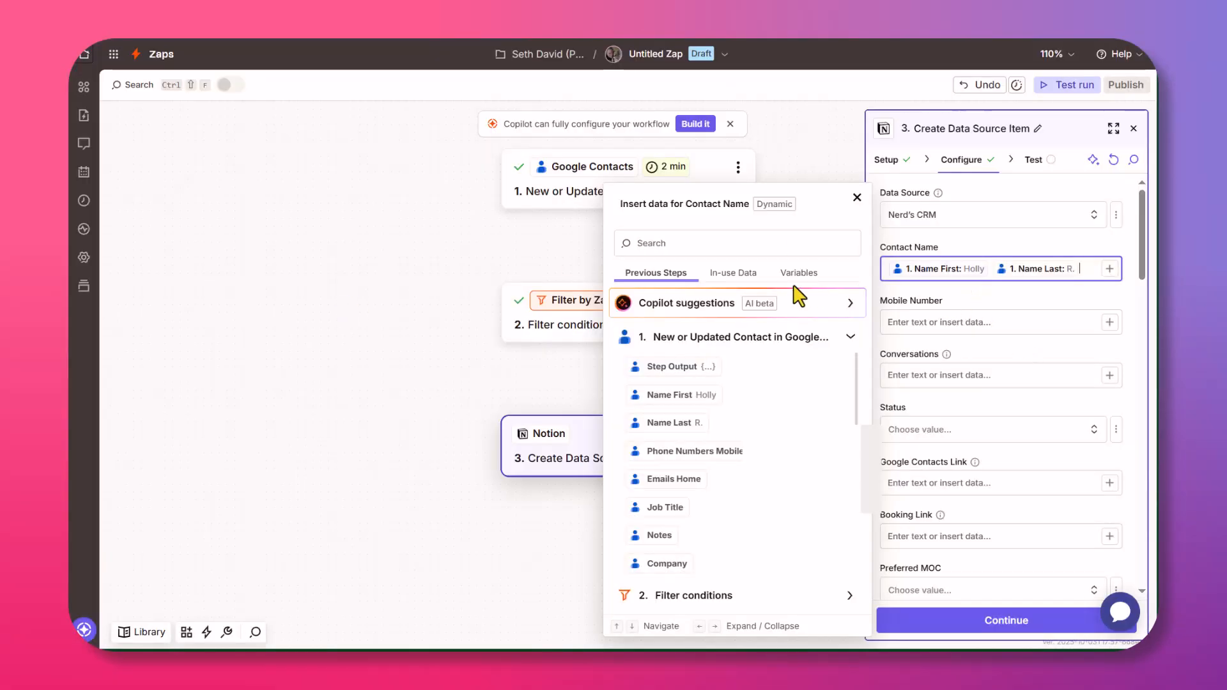
# Map Mobile Number to the Google contact's Phone Numbers Mobile value.
pyautogui.click(933, 325)
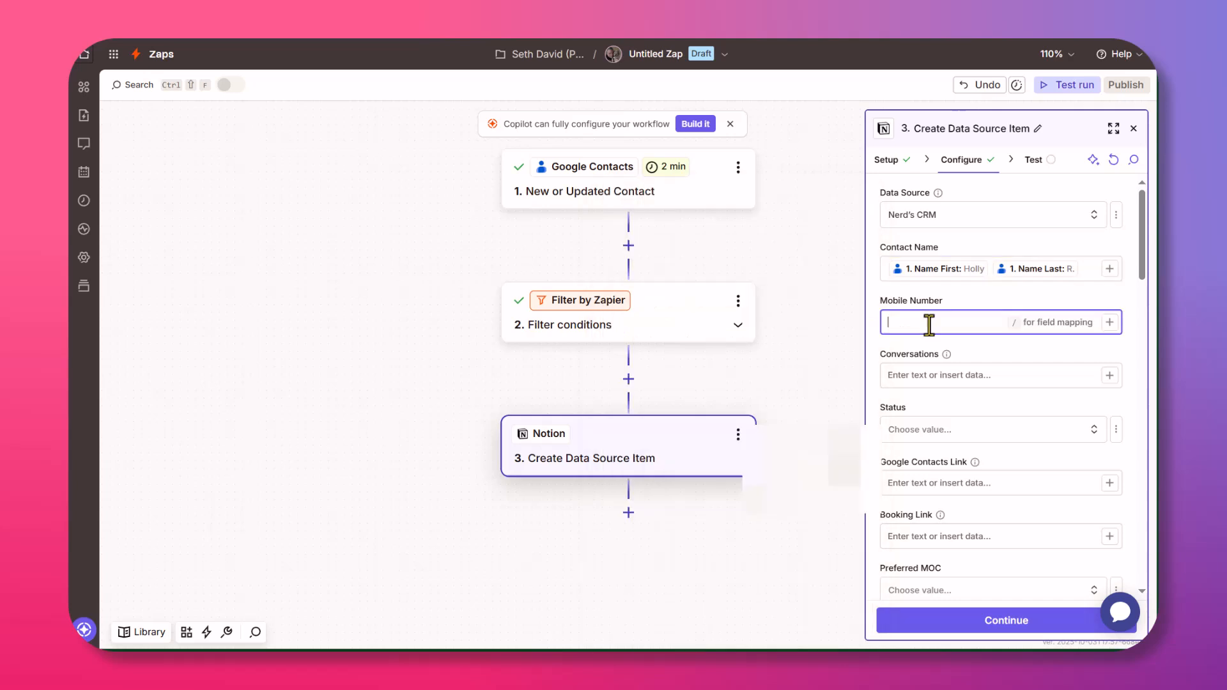
pyautogui.click(1109, 323)
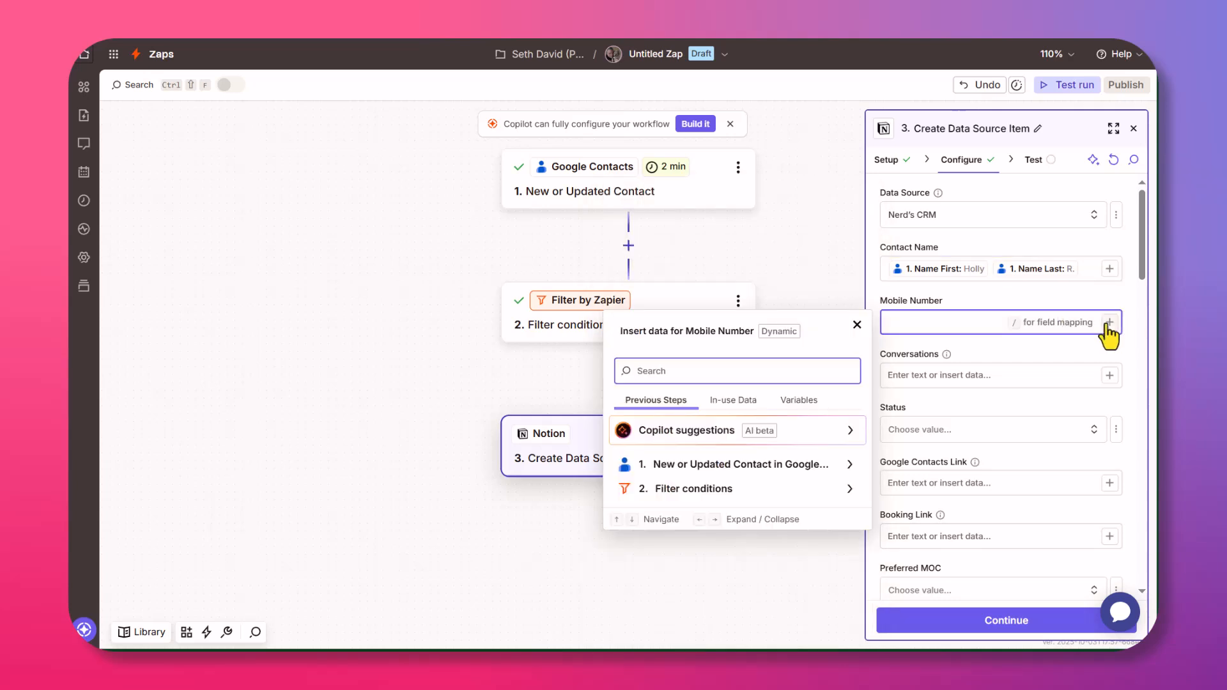
pyautogui.click(697, 464)
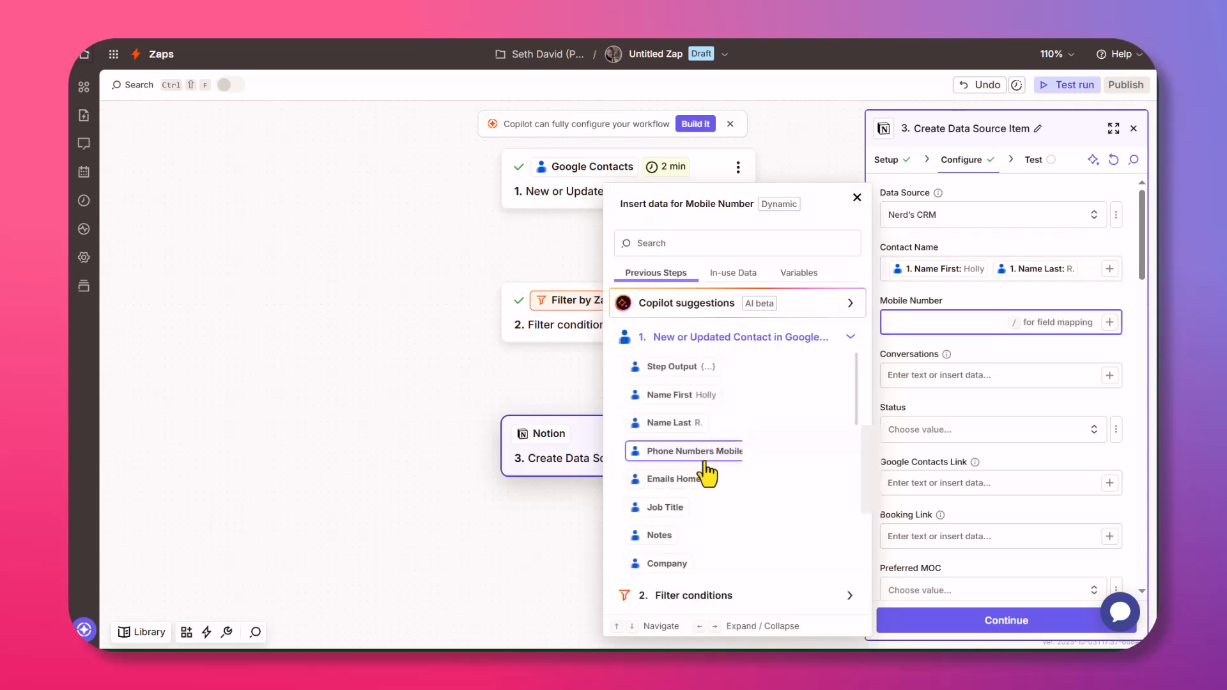
pyautogui.click(808, 455)
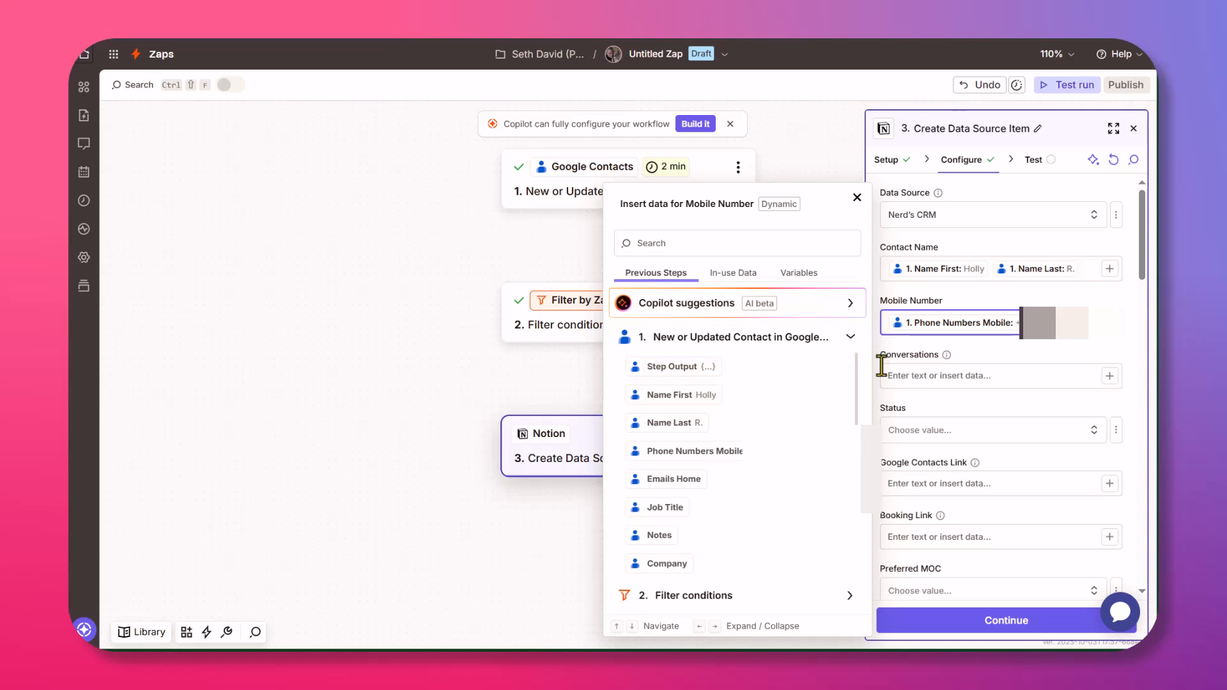
pyautogui.click(908, 376)
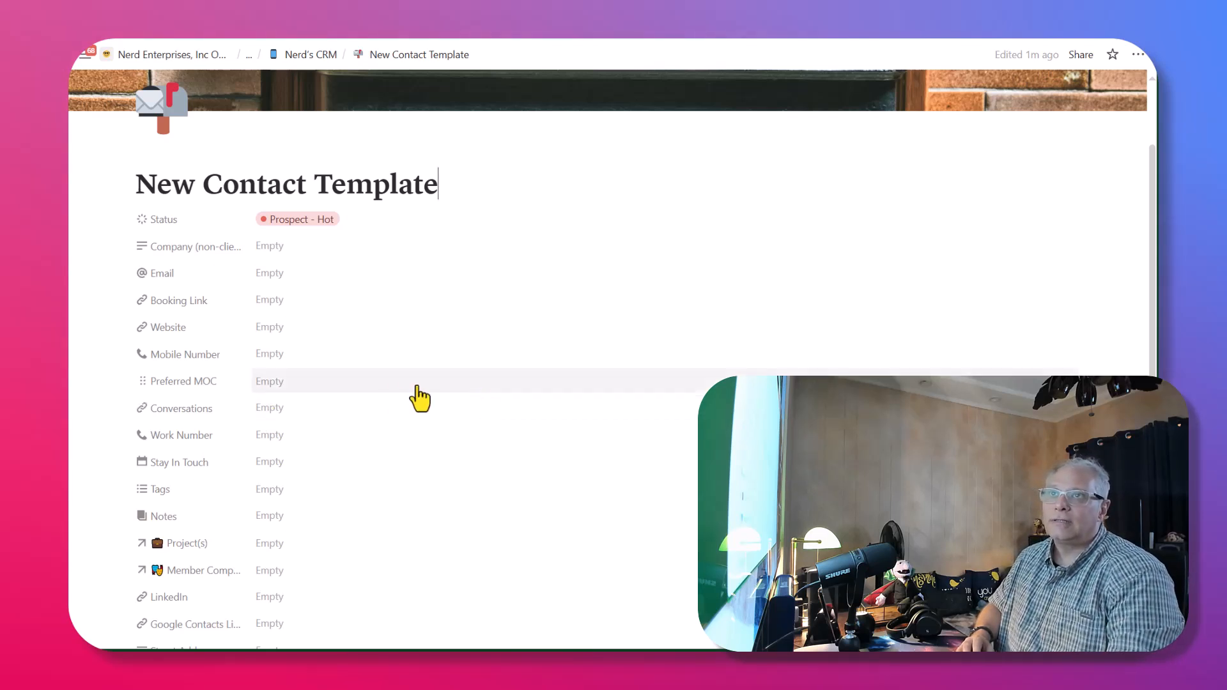
pyautogui.scroll(-2, 412, 385)
# Review the template's Preferred MOC options, leave it Empty, and return to the Untitled Zap editor.
pyautogui.scroll(-4, 393, 392)
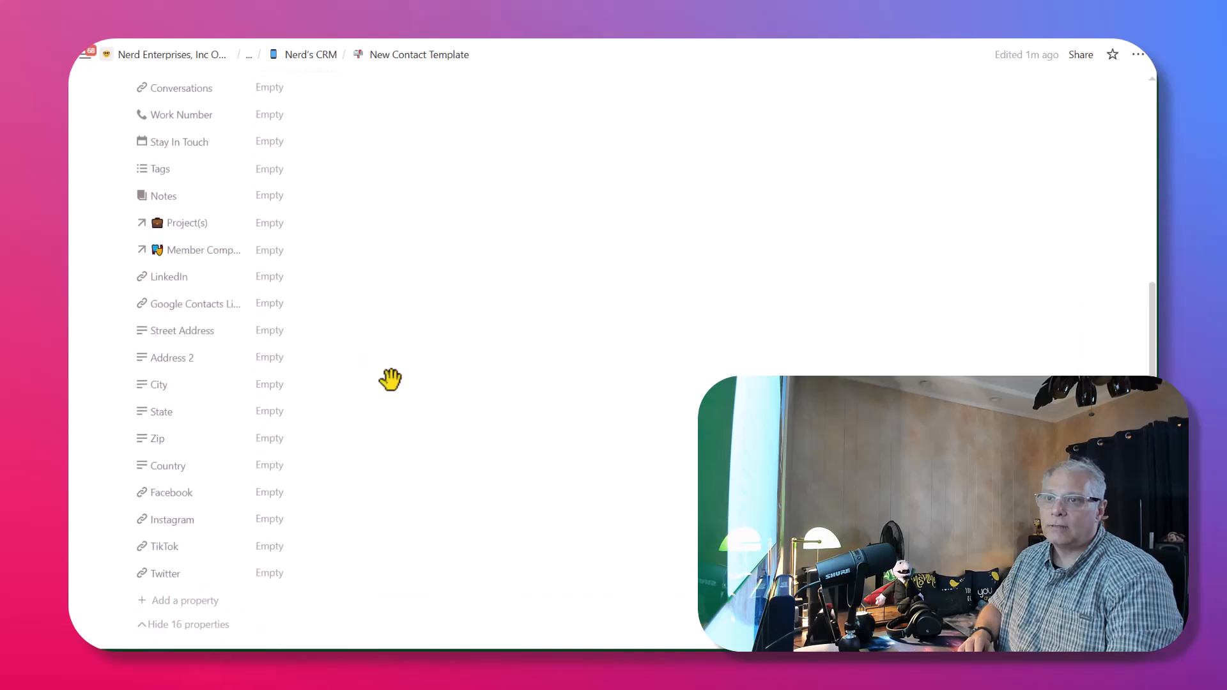
pyautogui.scroll(1, 409, 399)
pyautogui.scroll(4, 413, 403)
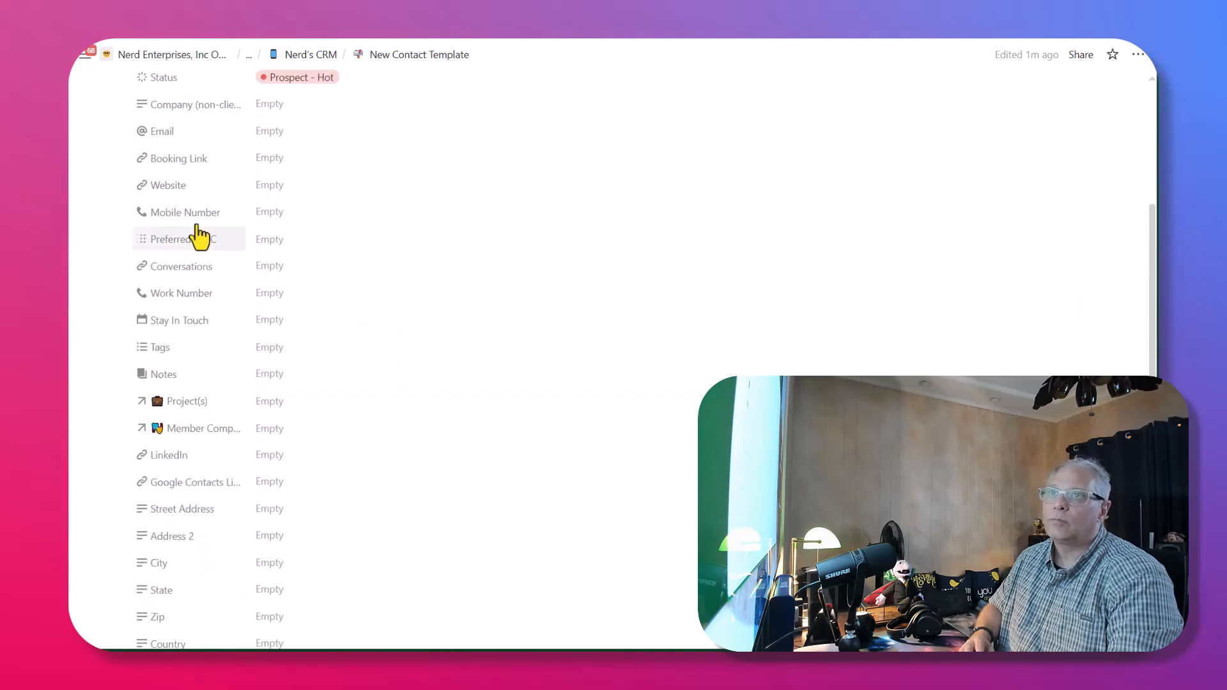
pyautogui.click(282, 243)
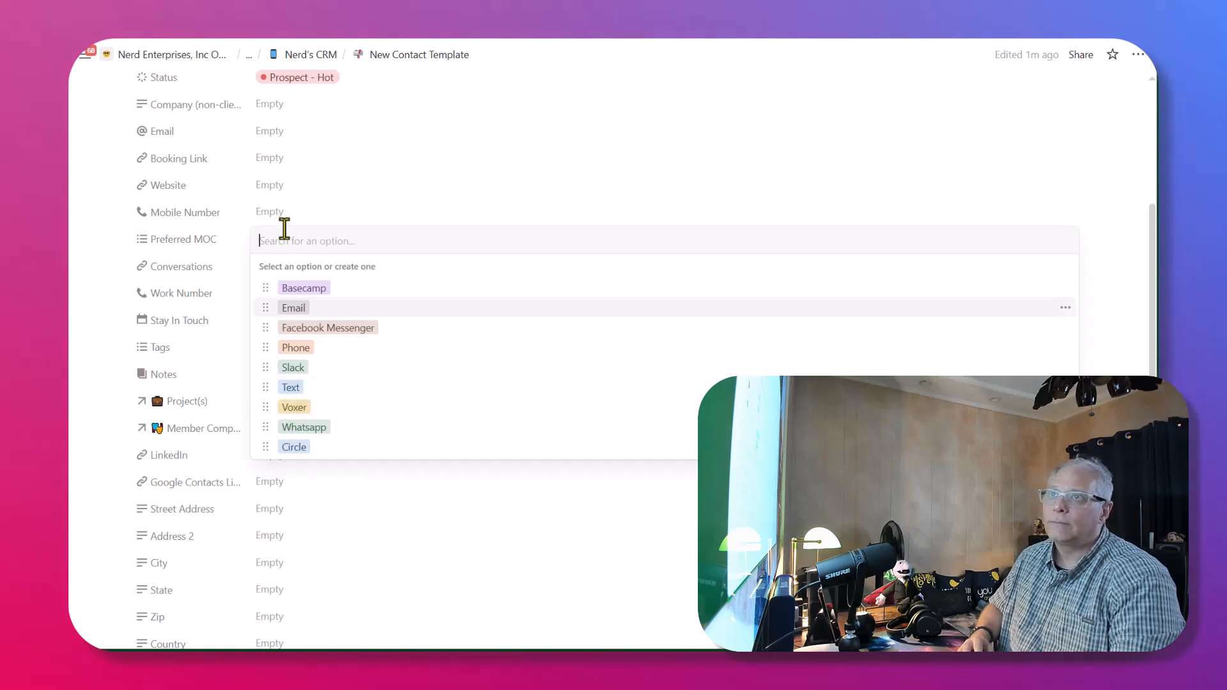
pyautogui.click(306, 223)
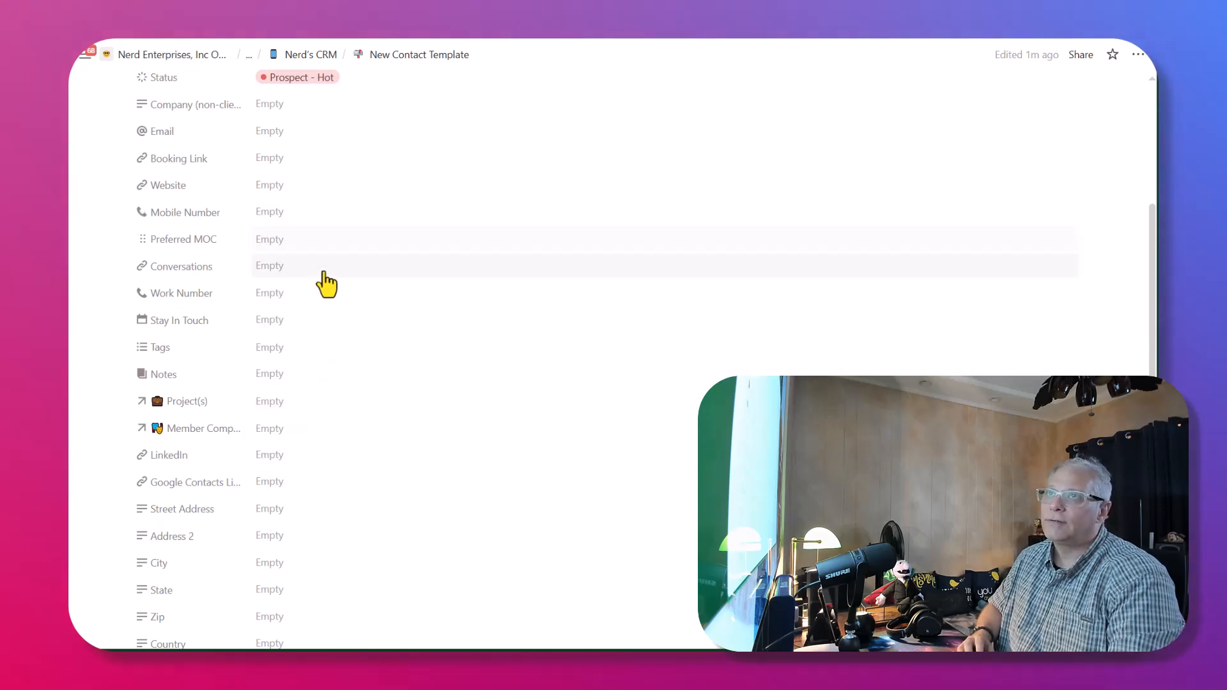
pyautogui.scroll(3, 323, 281)
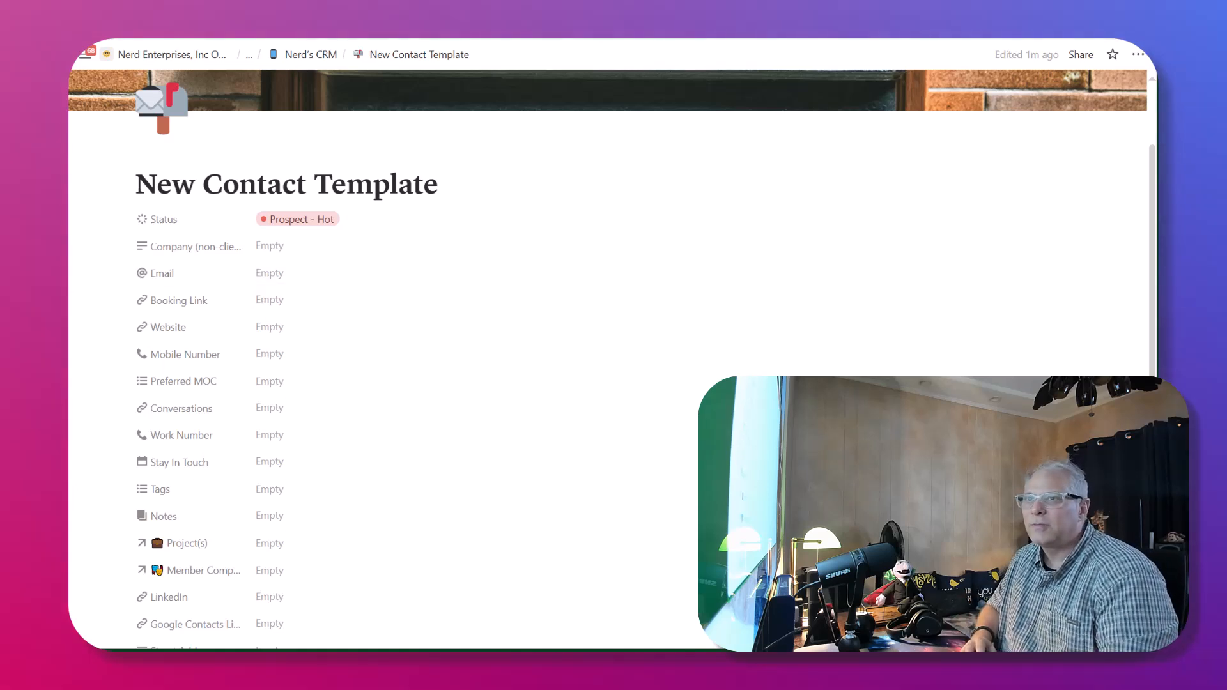
pyautogui.click(48, 361)
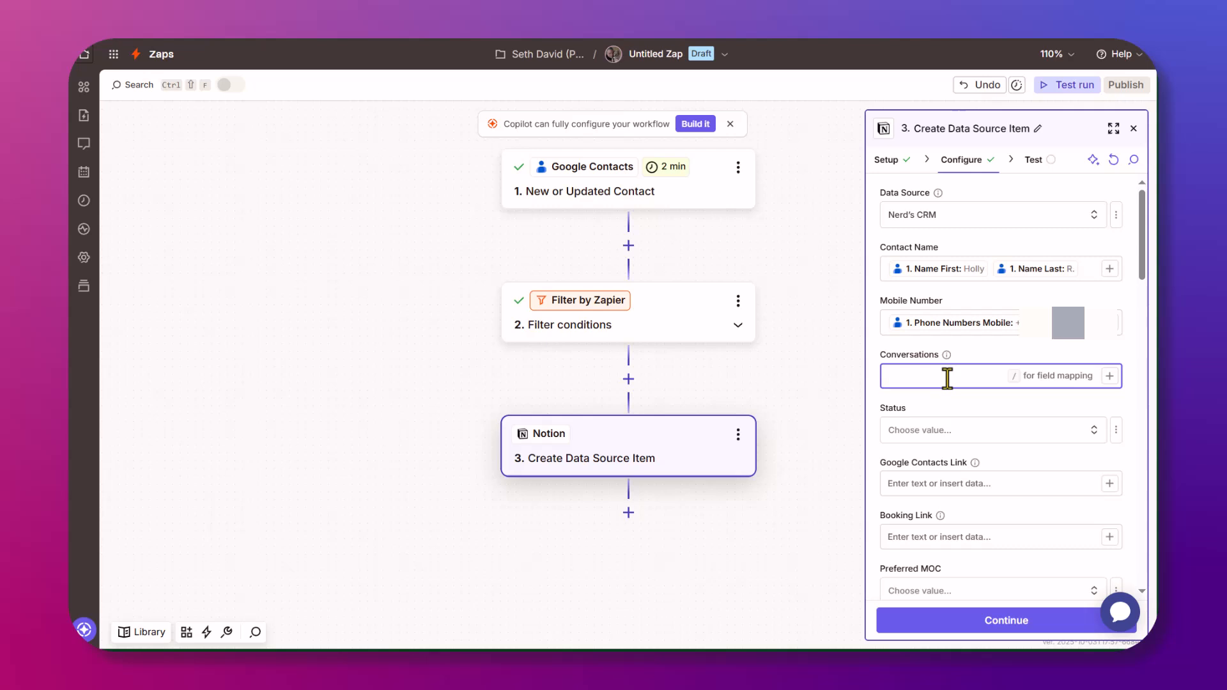
# Choose New Google Contact as the Notion step's Status value.
pyautogui.click(935, 435)
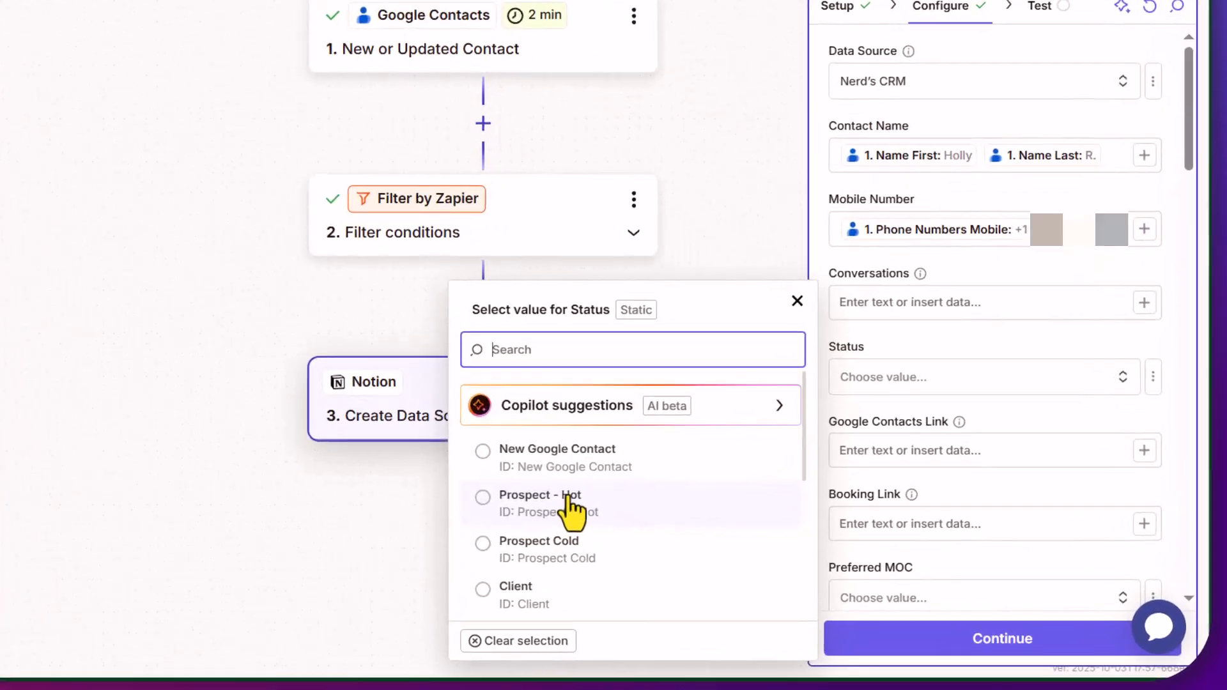
pyautogui.click(521, 457)
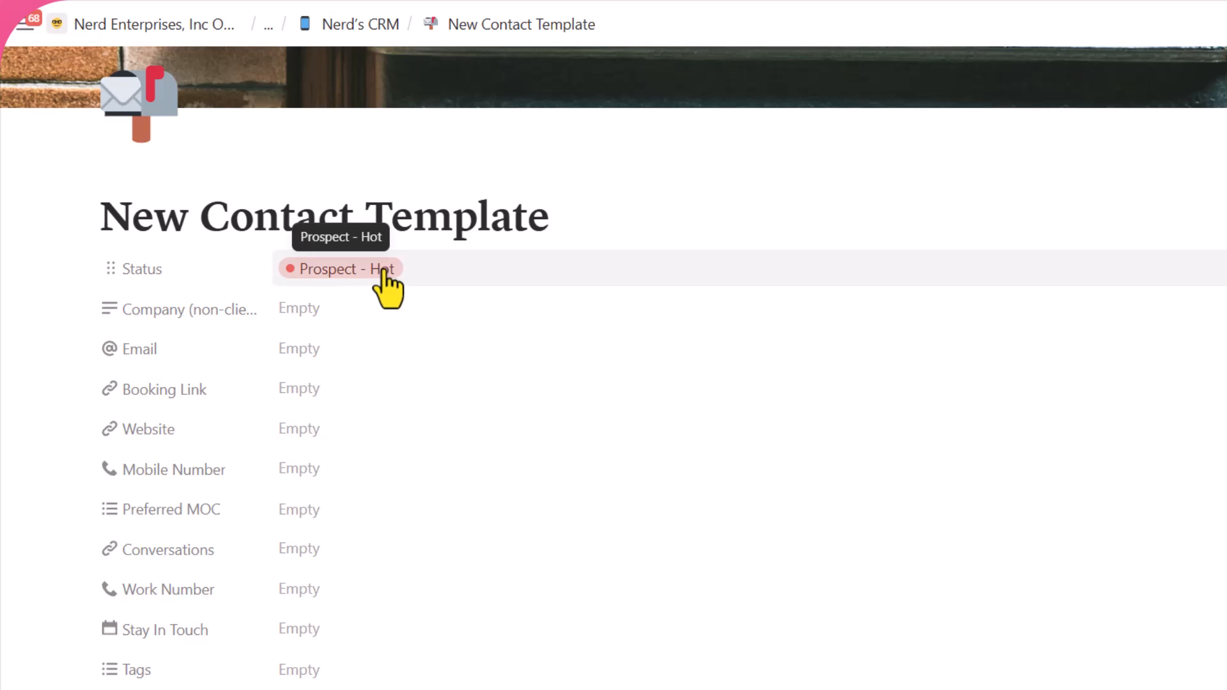
# Change the template's Status from Prospect - Hot to New Google Contact.
pyautogui.click(332, 270)
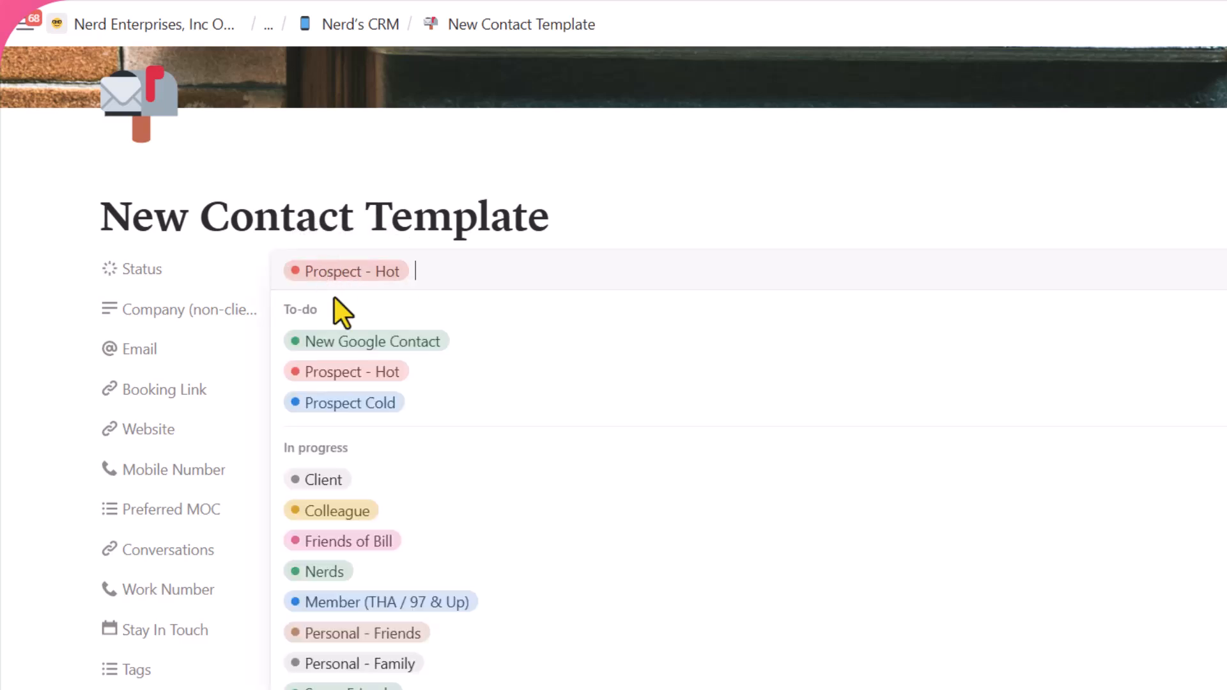
pyautogui.click(375, 341)
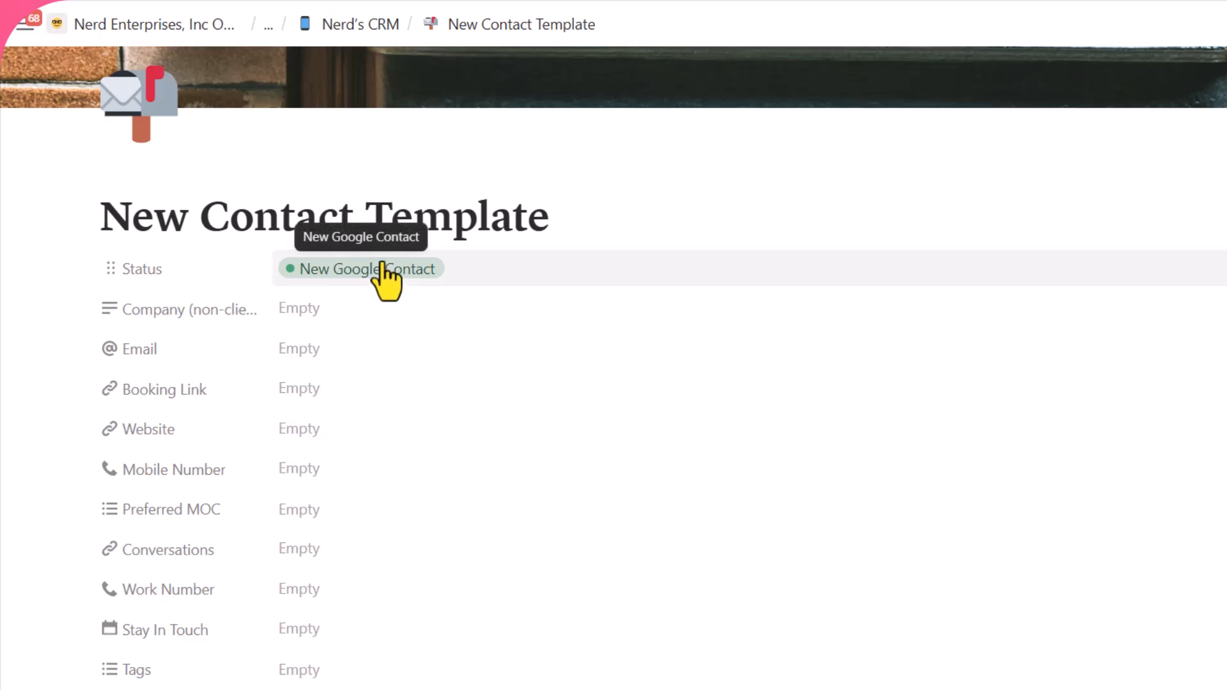
pyautogui.click(338, 271)
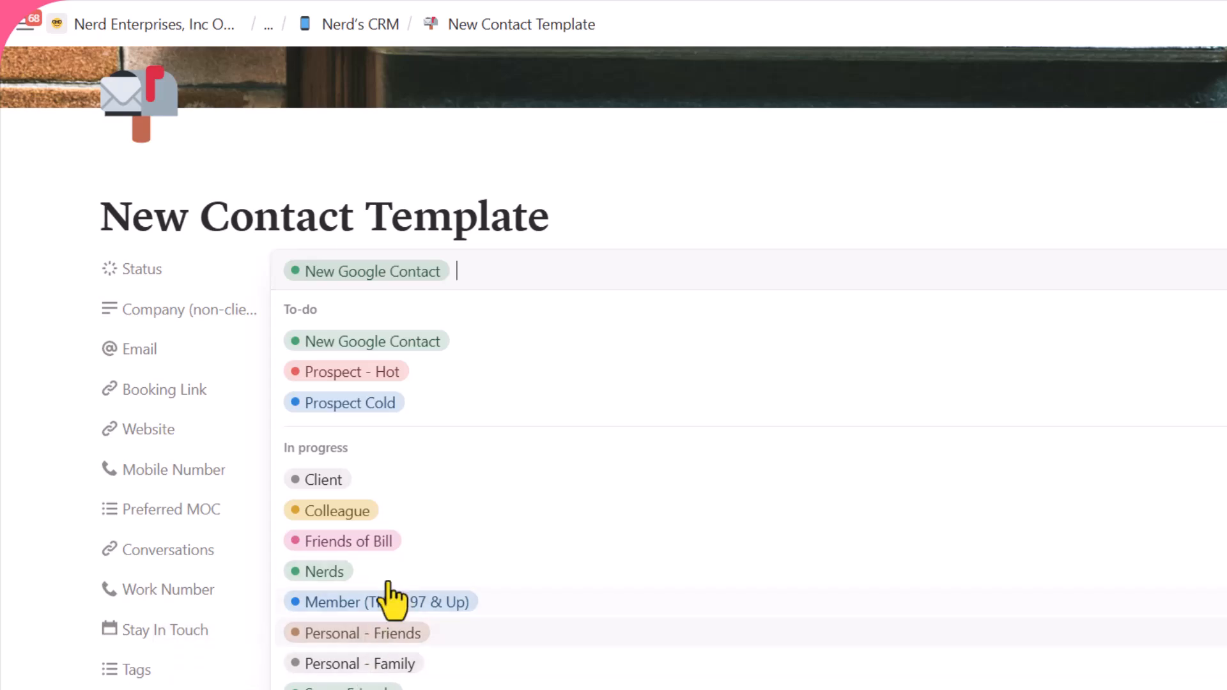
pyautogui.click(545, 216)
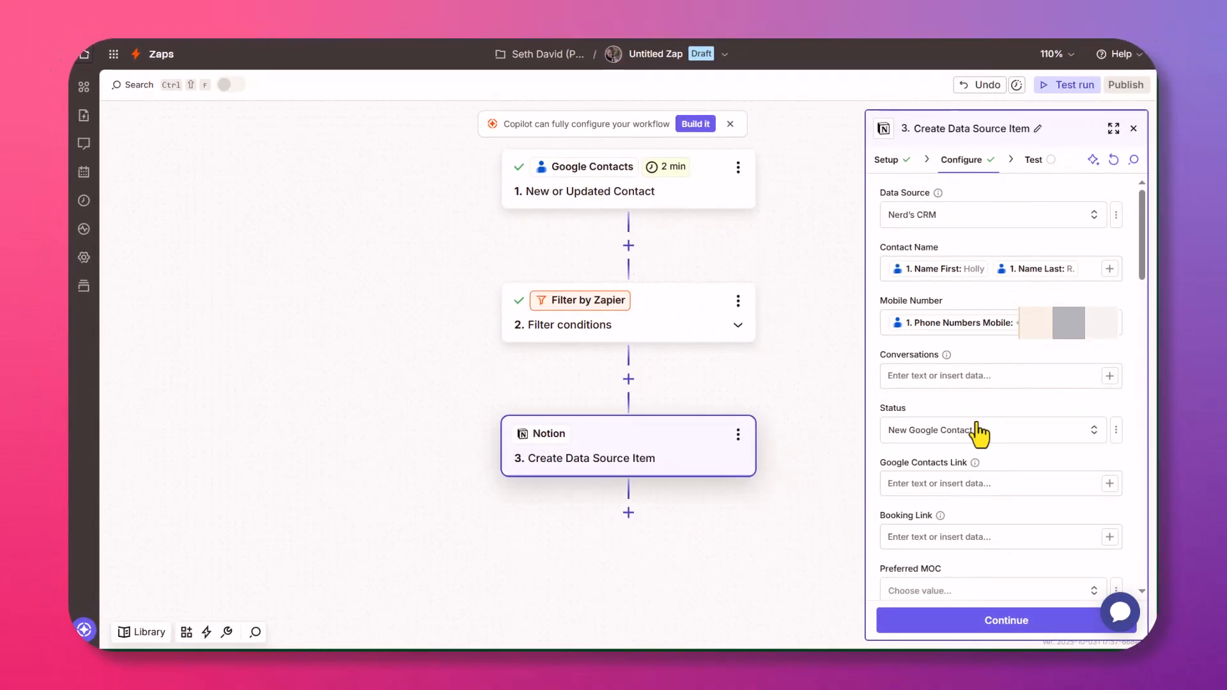
pyautogui.scroll(-3, 972, 441)
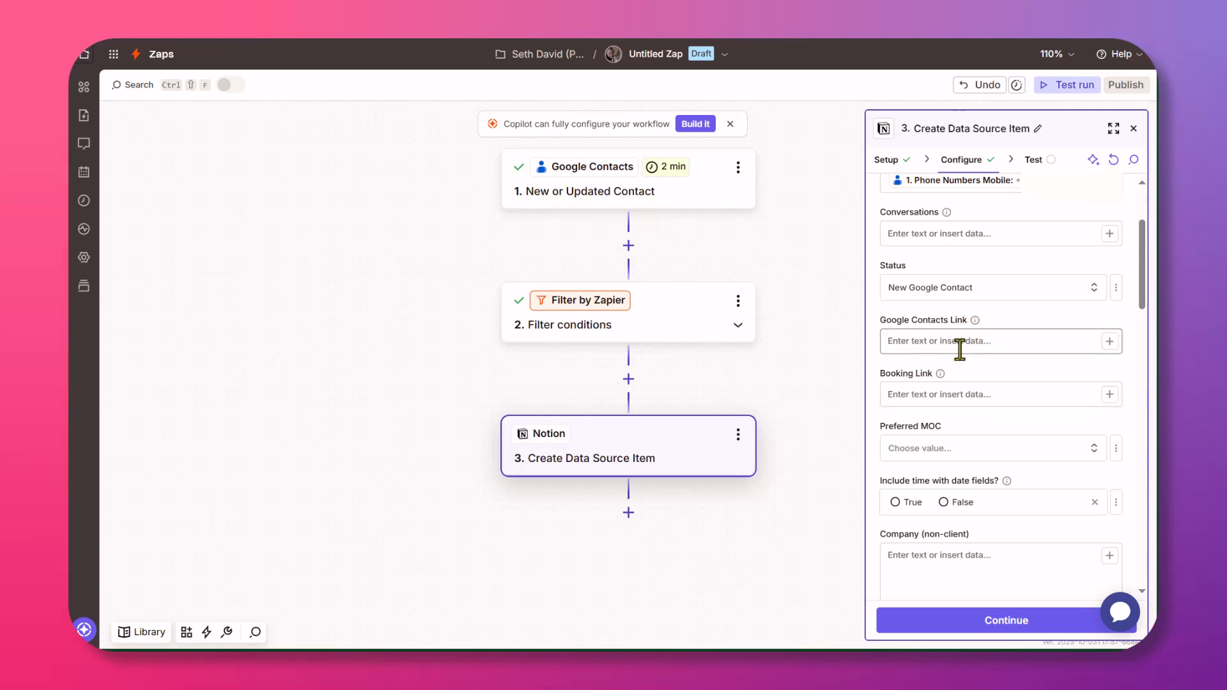
pyautogui.scroll(-1, 961, 339)
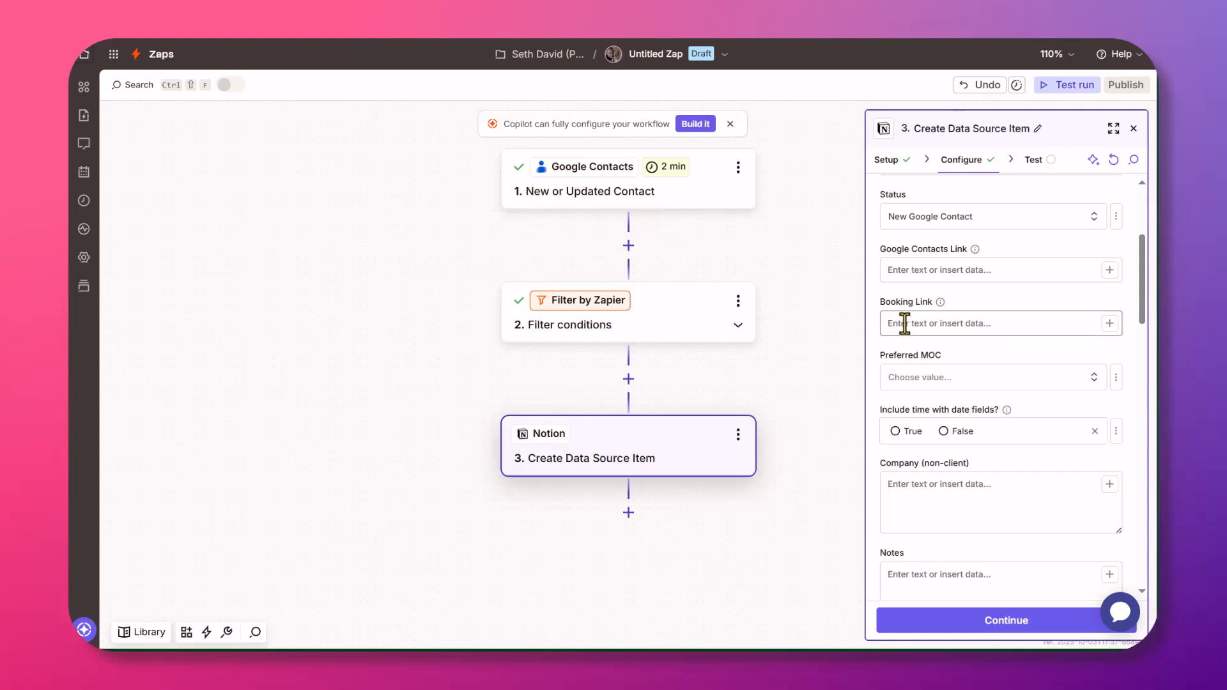
pyautogui.scroll(-1, 935, 316)
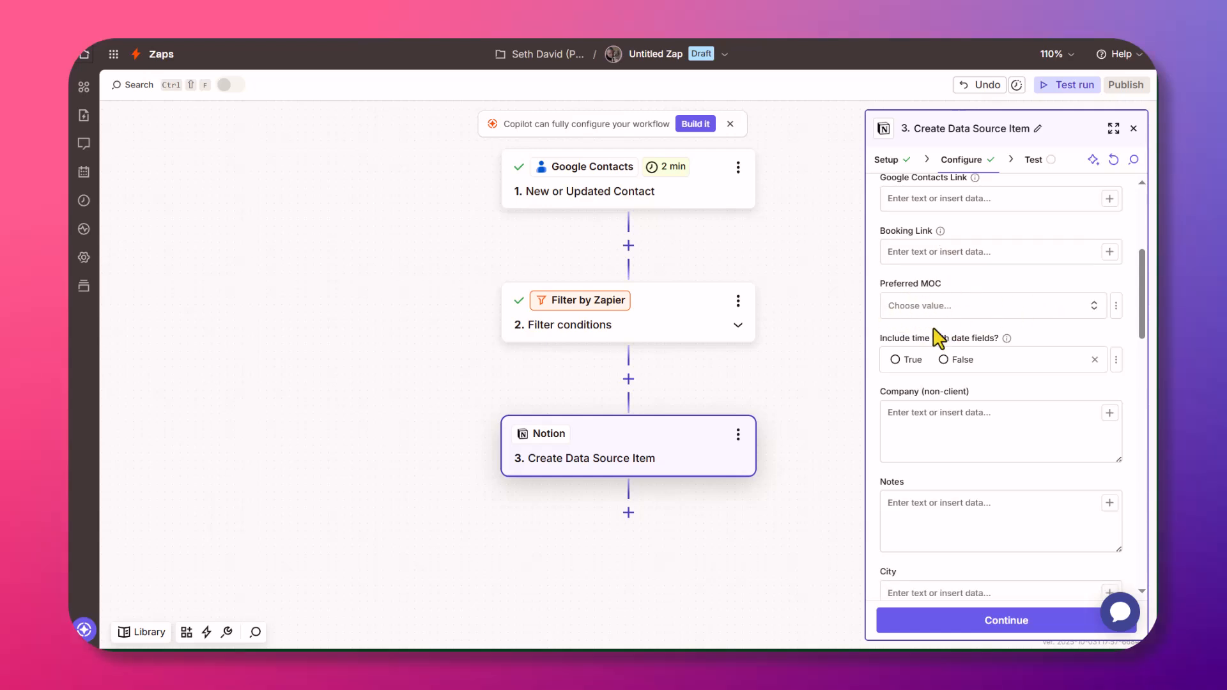
pyautogui.scroll(-1, 952, 302)
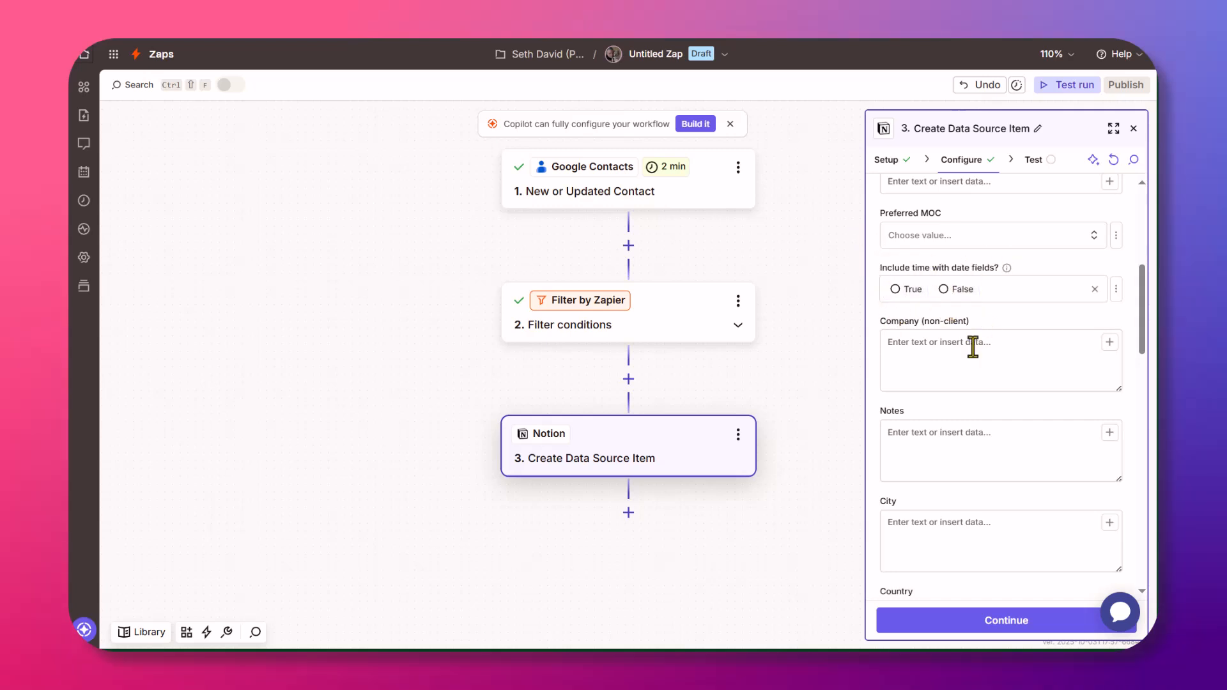
pyautogui.scroll(-1, 984, 358)
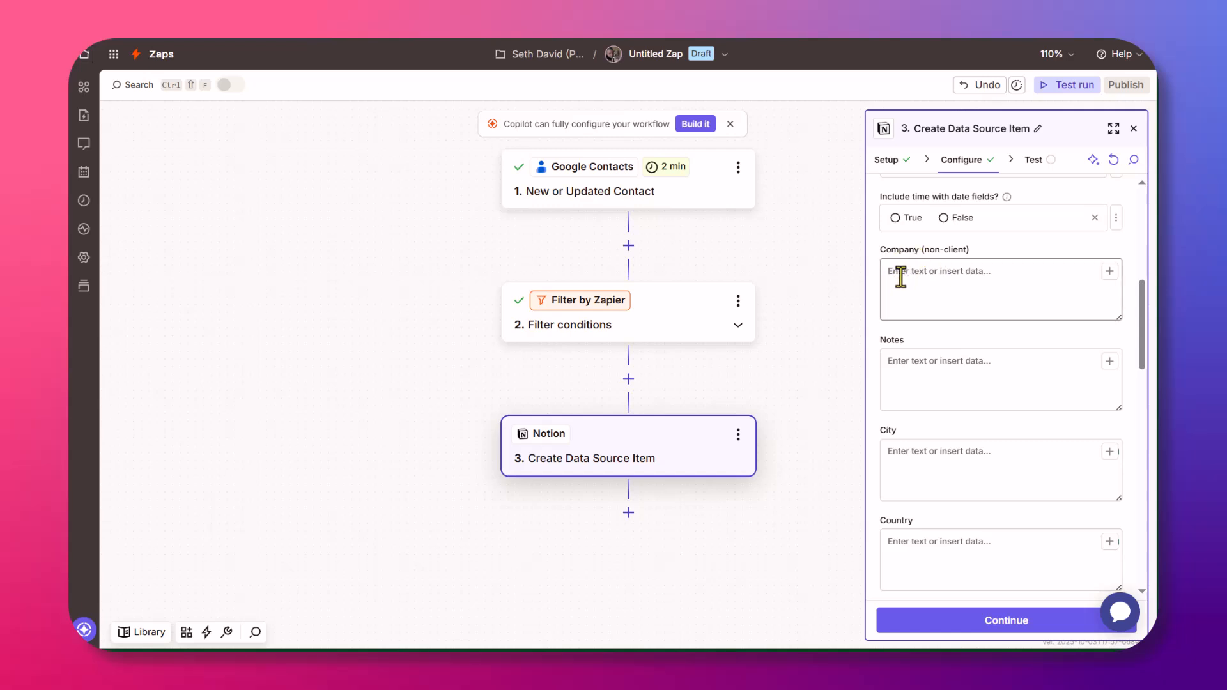
pyautogui.scroll(-1, 910, 304)
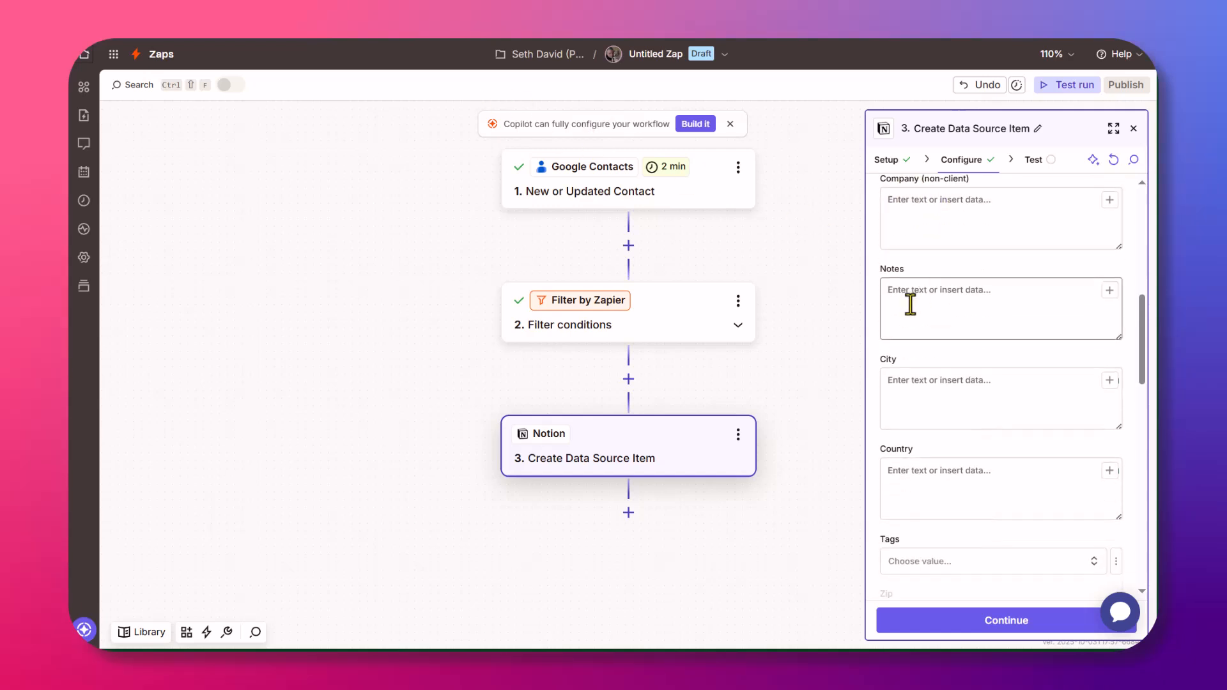
pyautogui.scroll(-2, 918, 297)
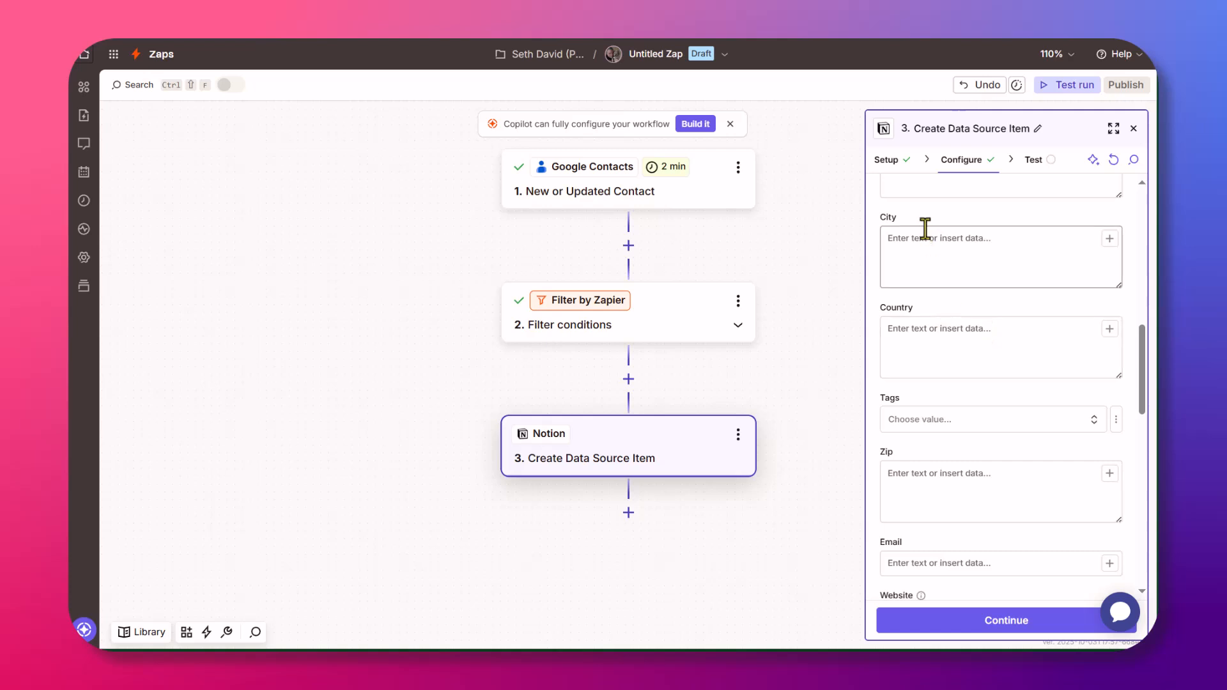
pyautogui.scroll(-4, 930, 319)
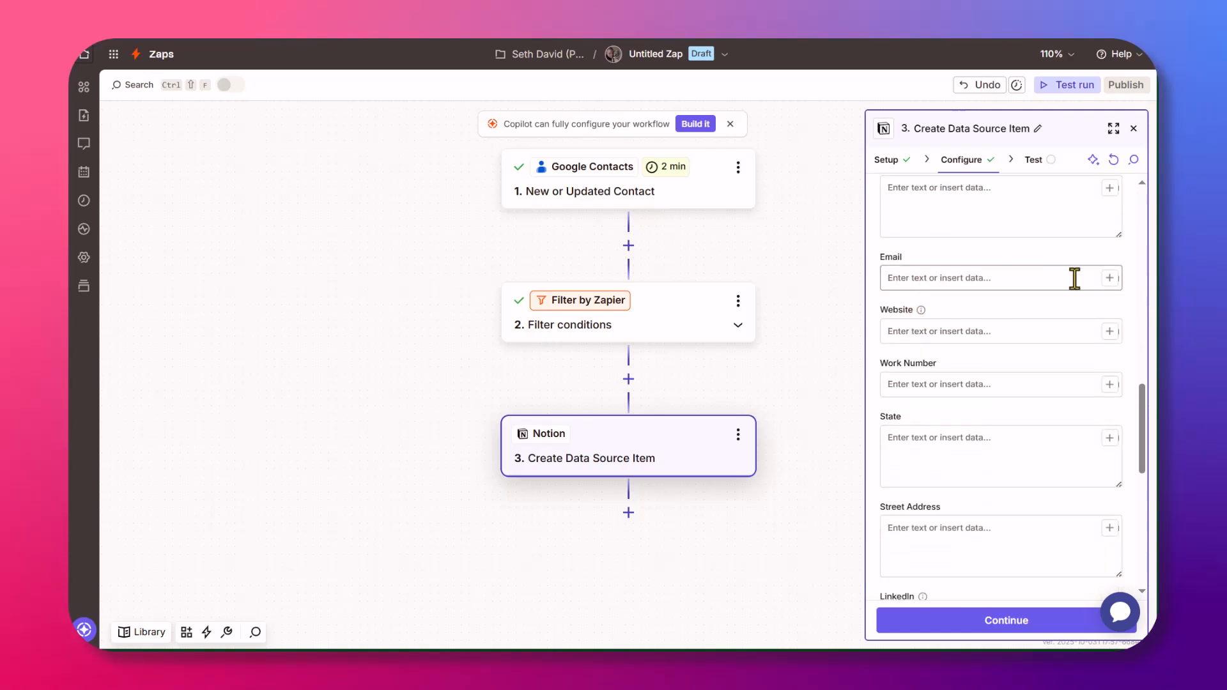
# Map the Email field to the Google contact's Emails Work address only.
pyautogui.click(1110, 278)
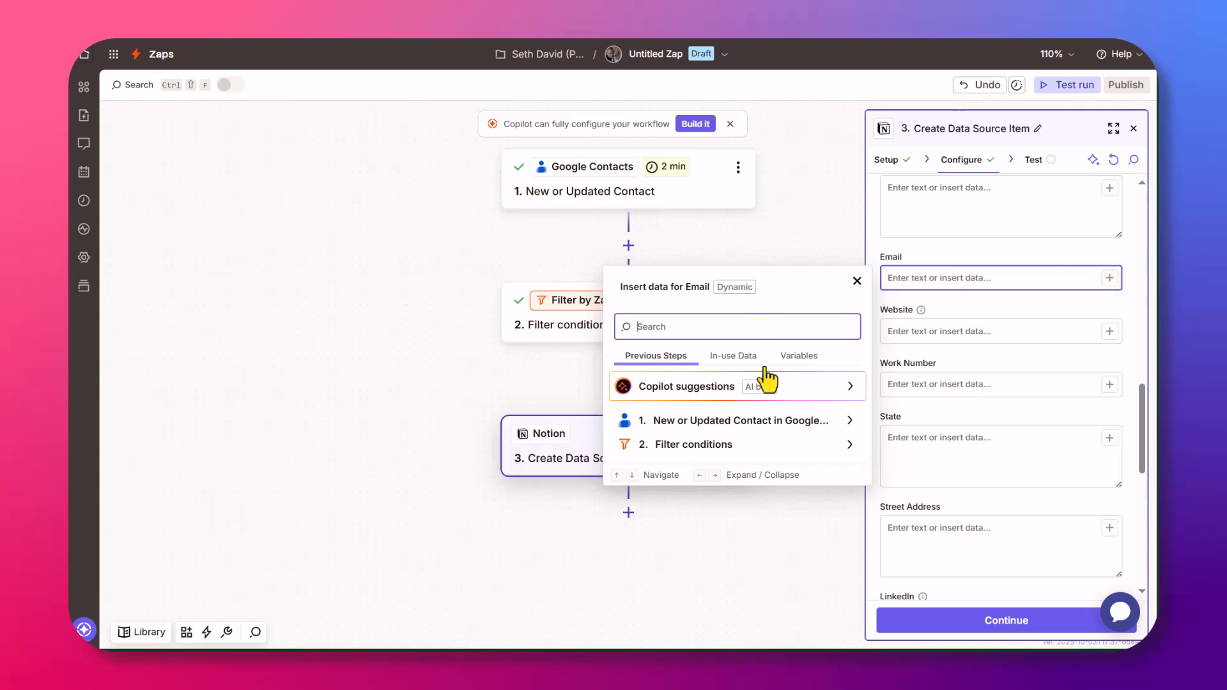
pyautogui.click(710, 422)
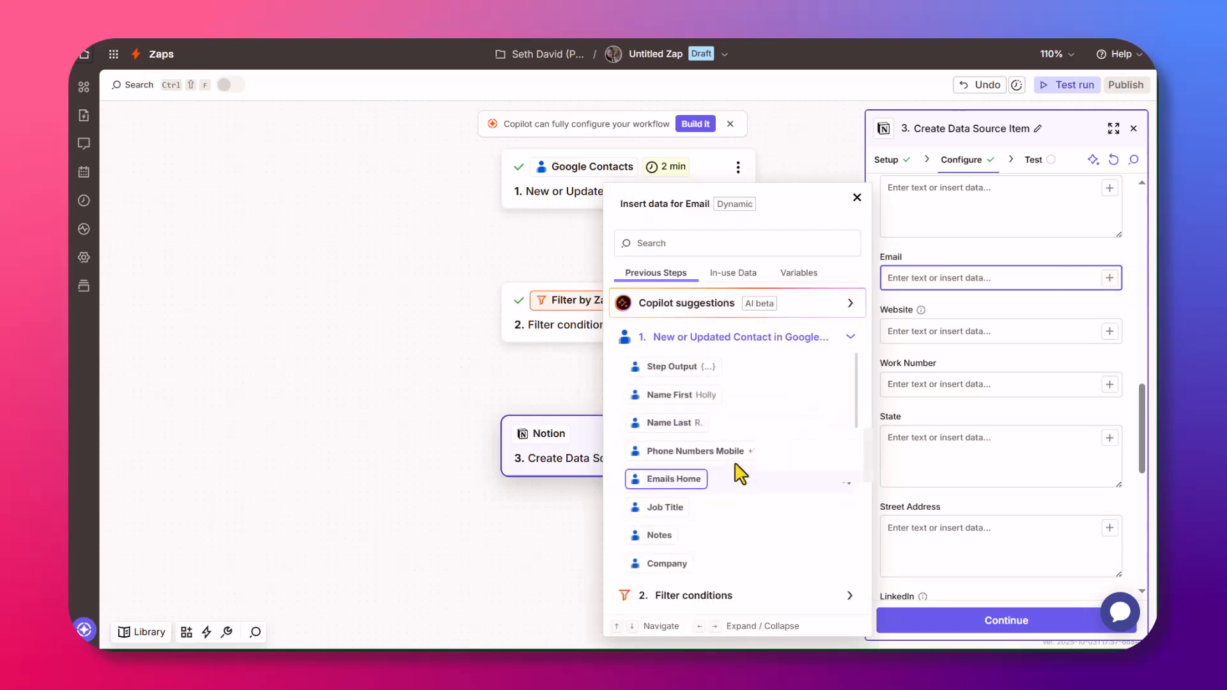
pyautogui.scroll(-2, 786, 422)
pyautogui.scroll(-5, 783, 425)
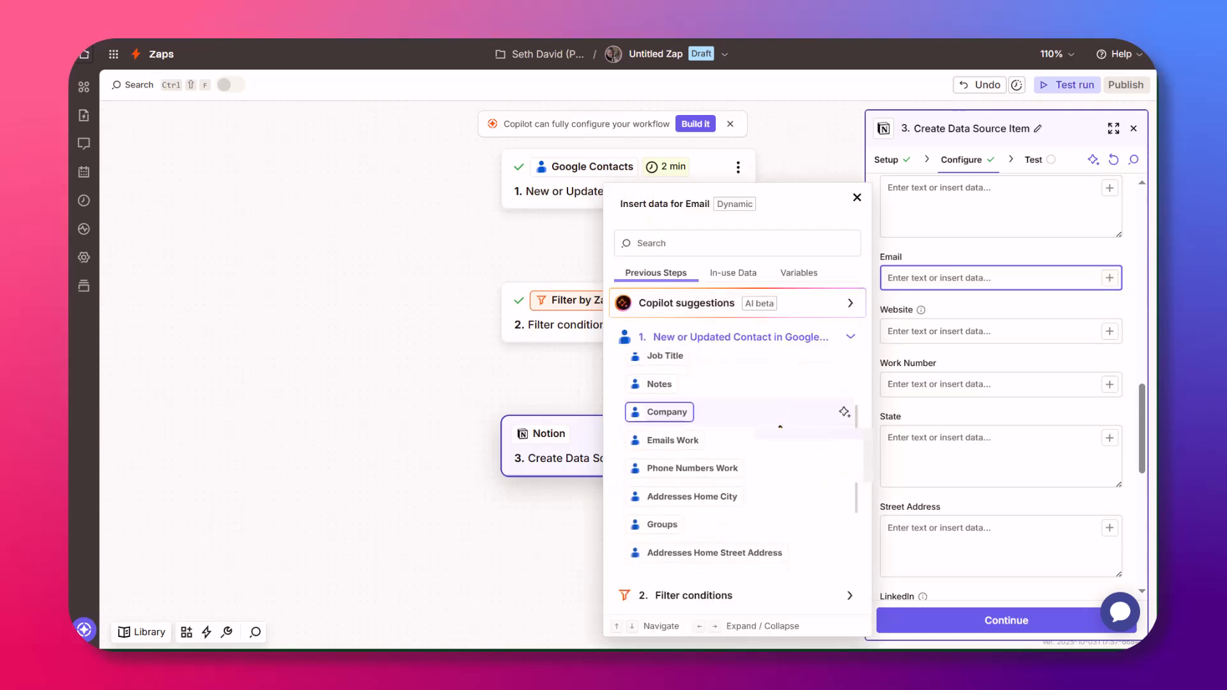
pyautogui.scroll(-1, 783, 441)
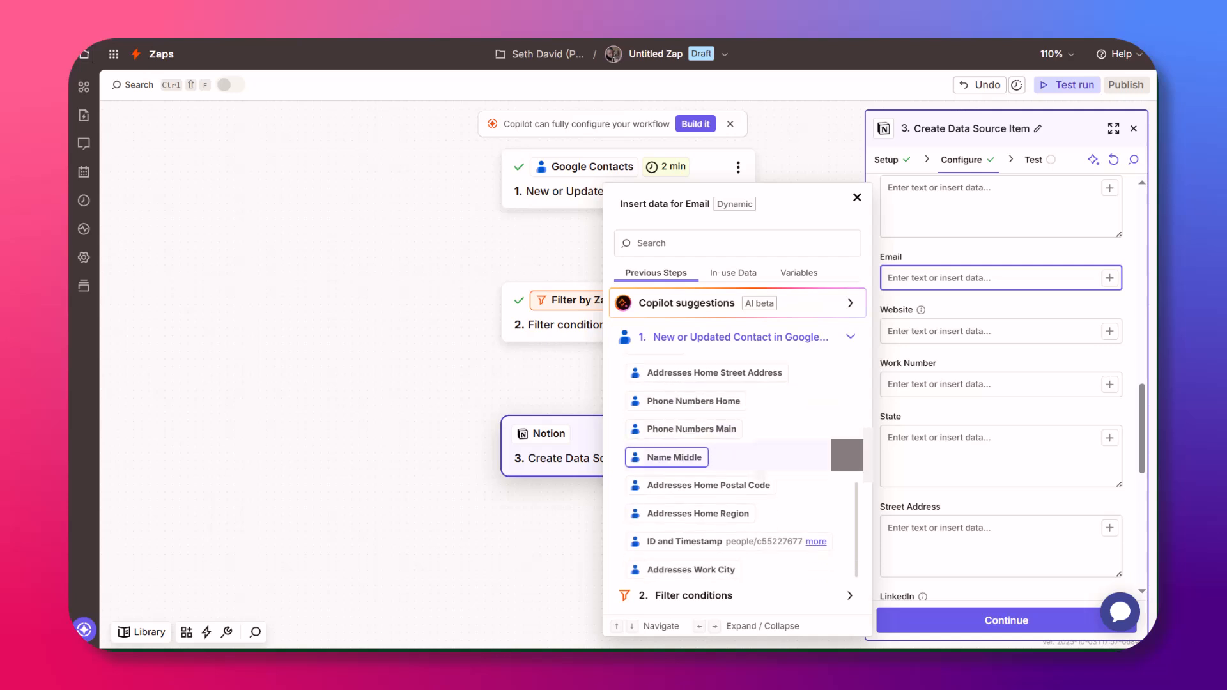
pyautogui.scroll(1, 682, 384)
pyautogui.scroll(5, 682, 384)
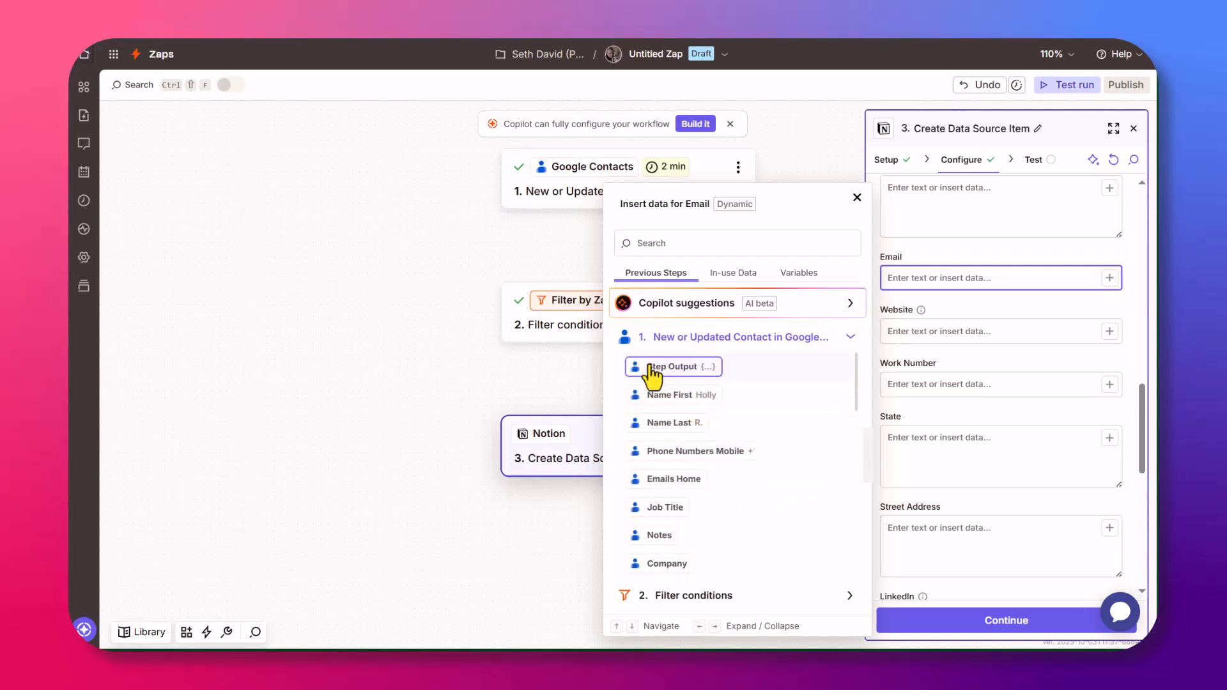
pyautogui.click(674, 481)
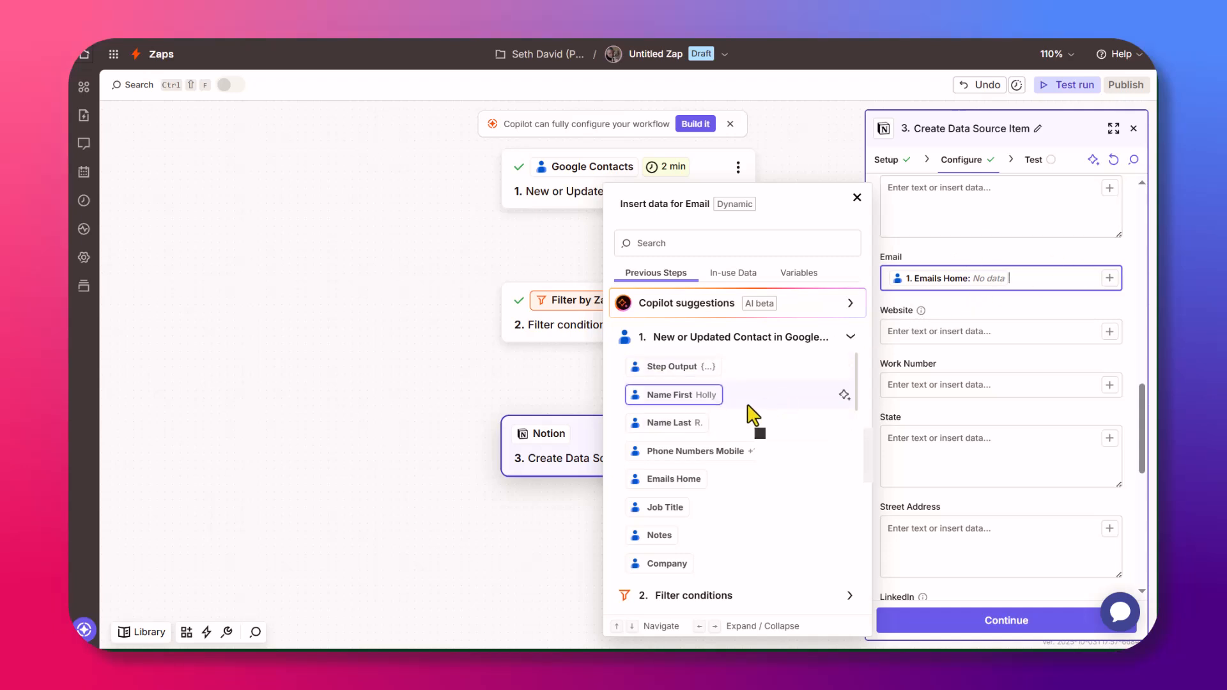
pyautogui.scroll(-5, 740, 416)
pyautogui.click(727, 450)
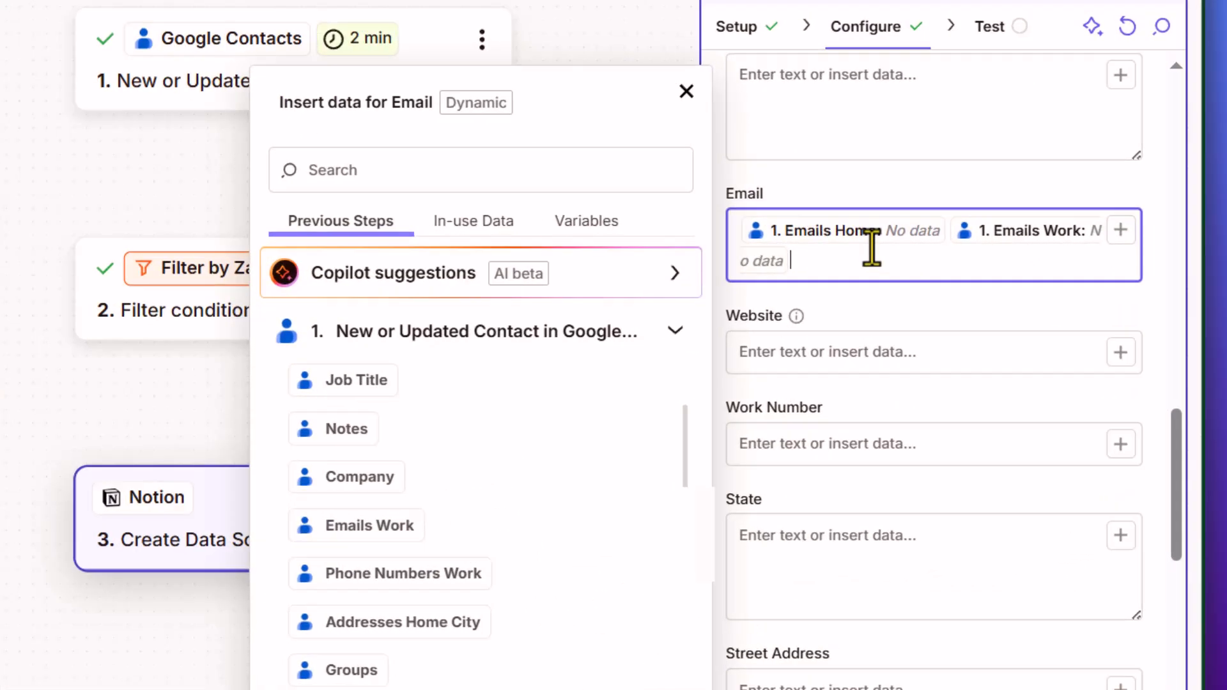
pyautogui.press('BackSpace')
pyautogui.press('BackSpace')
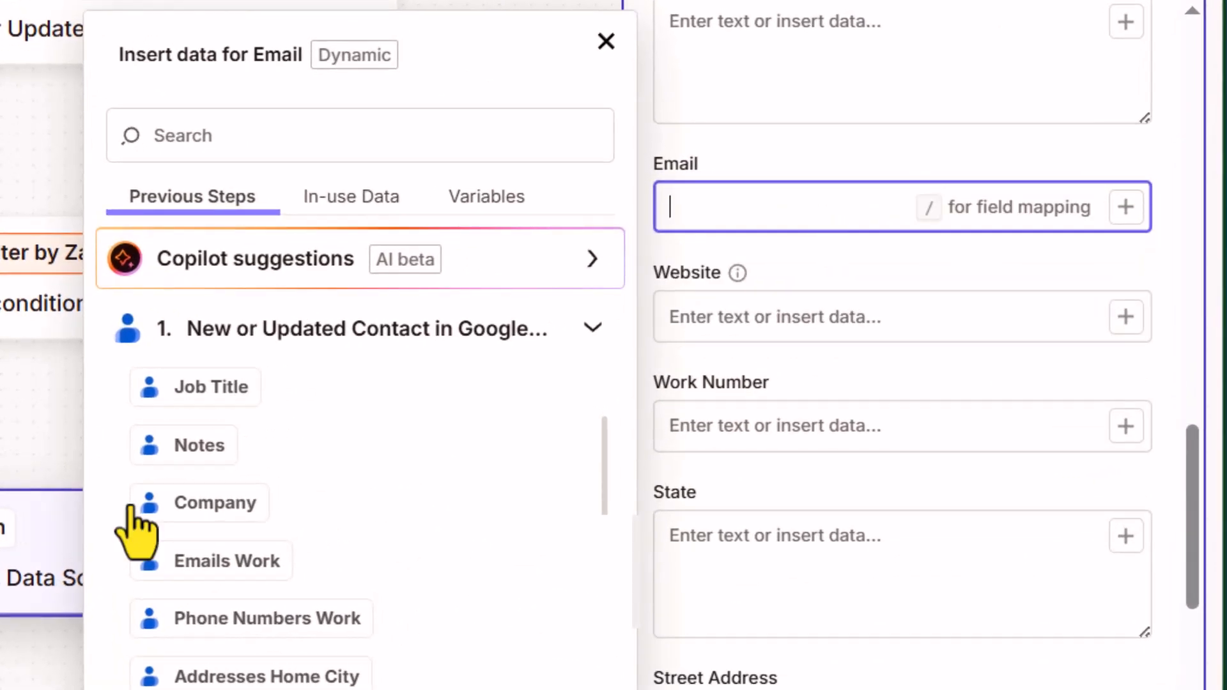
pyautogui.click(266, 580)
pyautogui.click(853, 163)
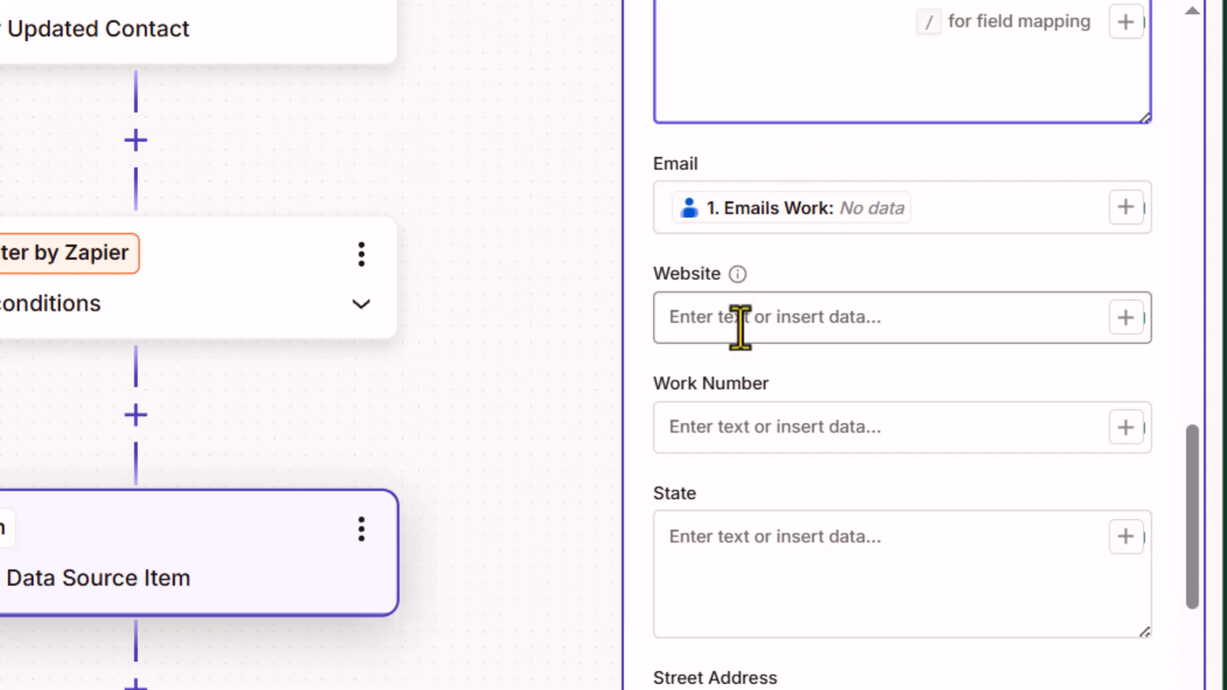
# Set Content Format to Markdown and finish the step's configuration.
pyautogui.scroll(-5, 818, 388)
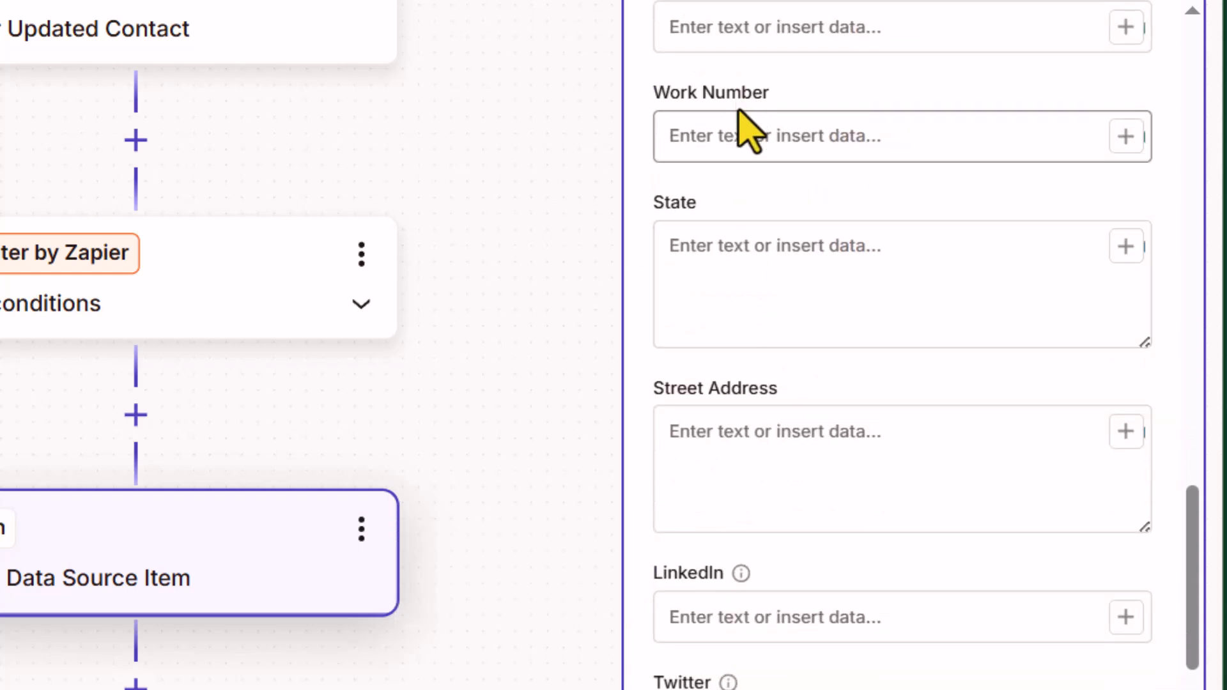
pyautogui.scroll(-1, 804, 359)
pyautogui.scroll(-9, 805, 359)
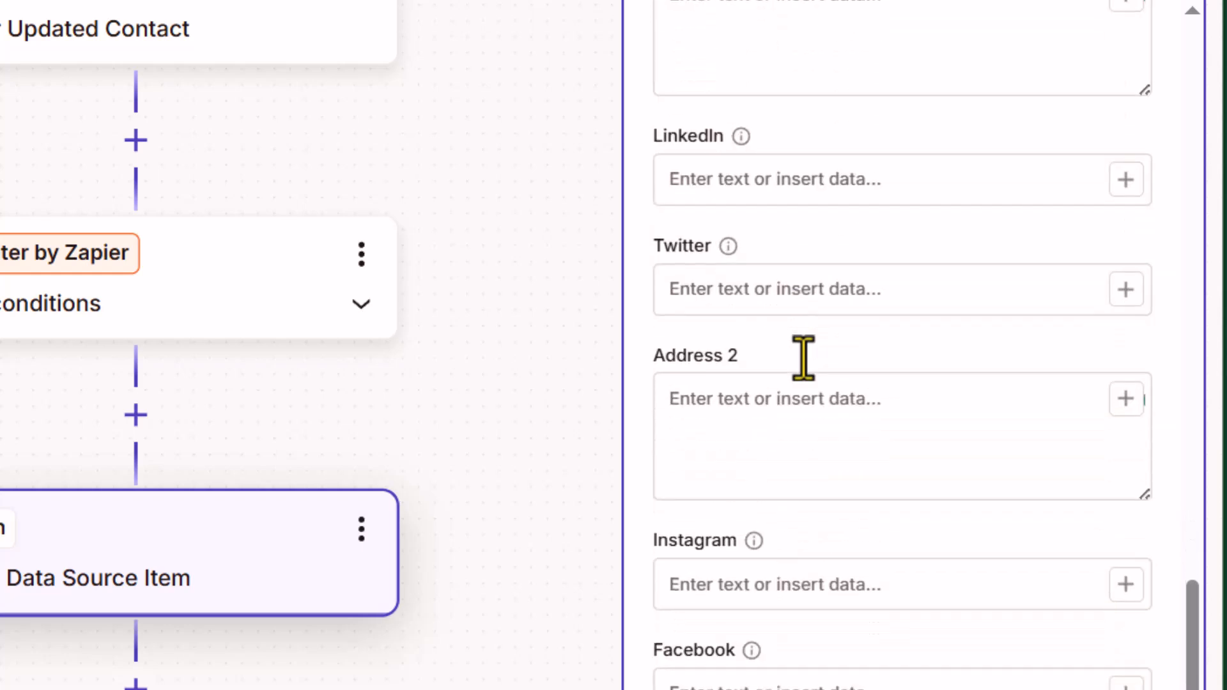
pyautogui.scroll(5, 802, 251)
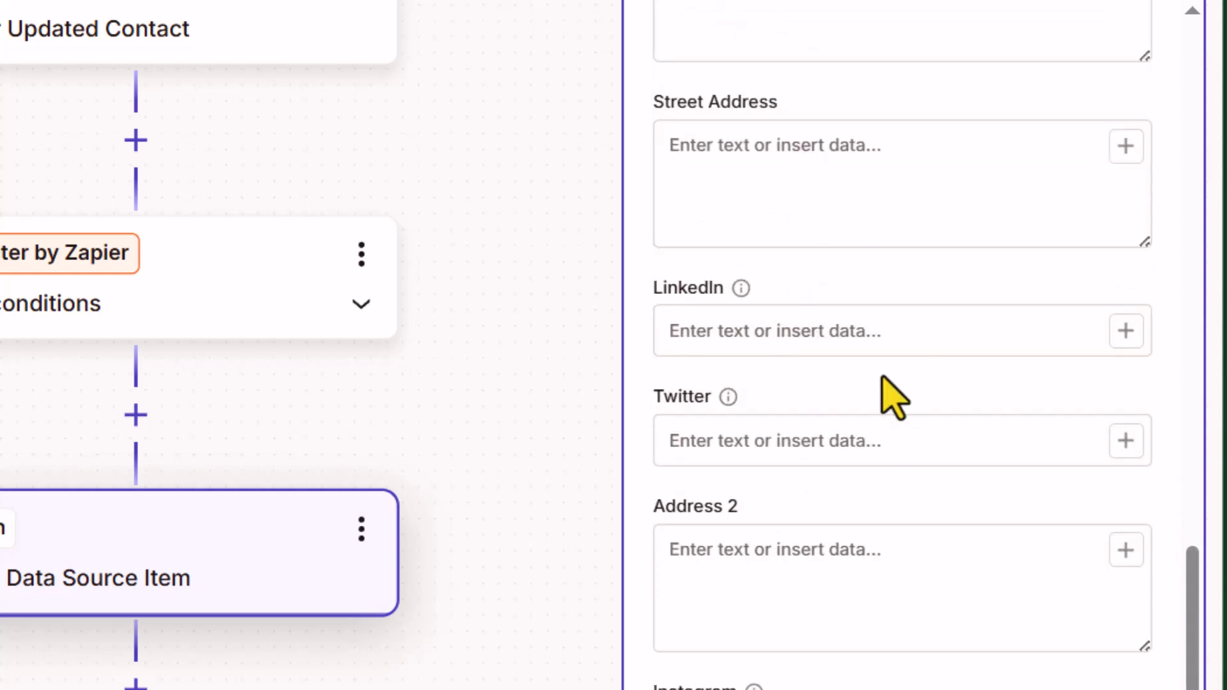
pyautogui.scroll(-5, 884, 384)
pyautogui.scroll(-3, 799, 320)
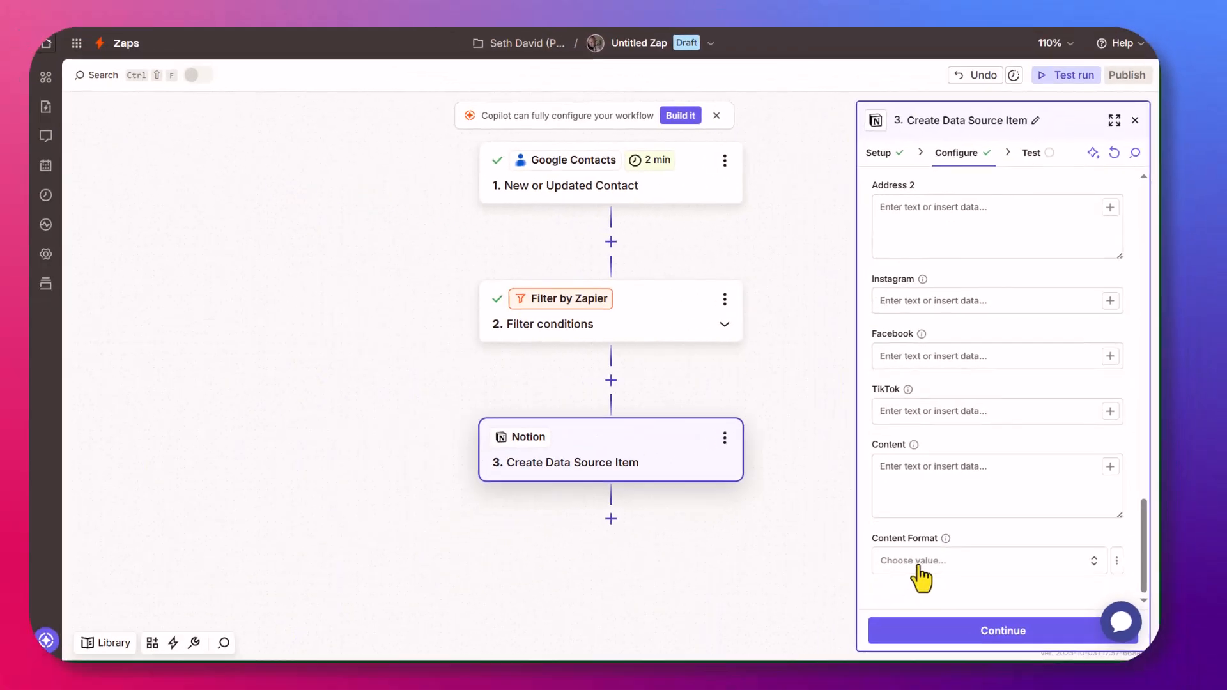
pyautogui.click(857, 689)
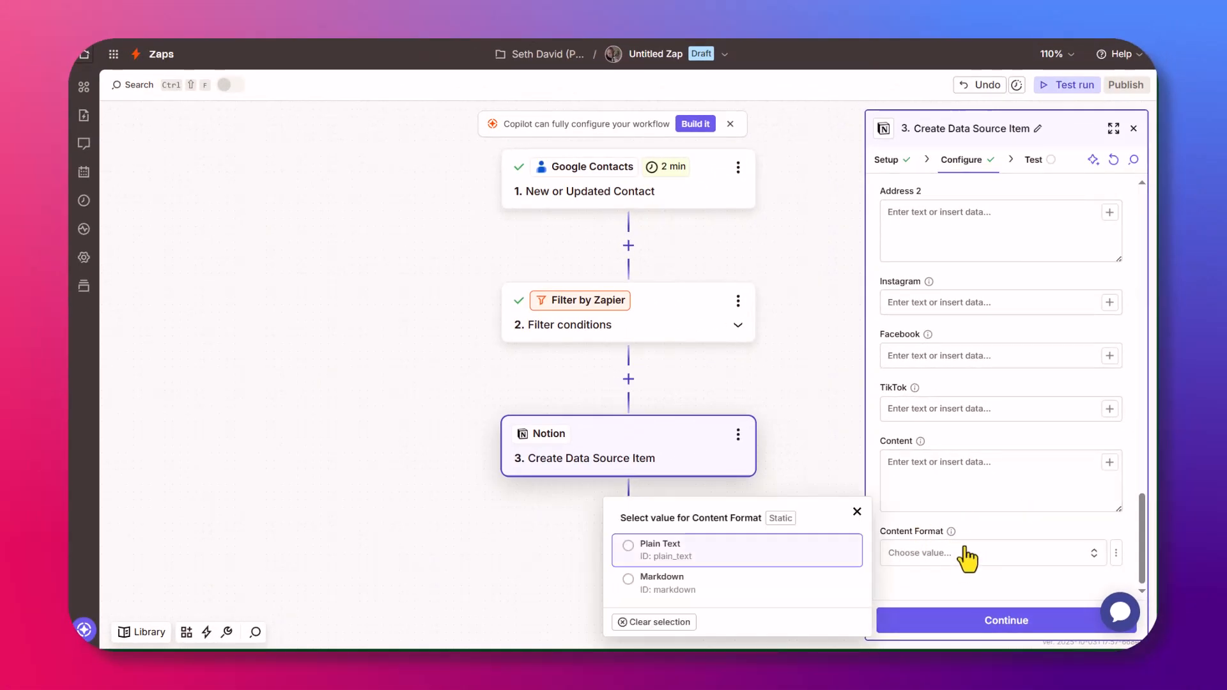
pyautogui.click(659, 582)
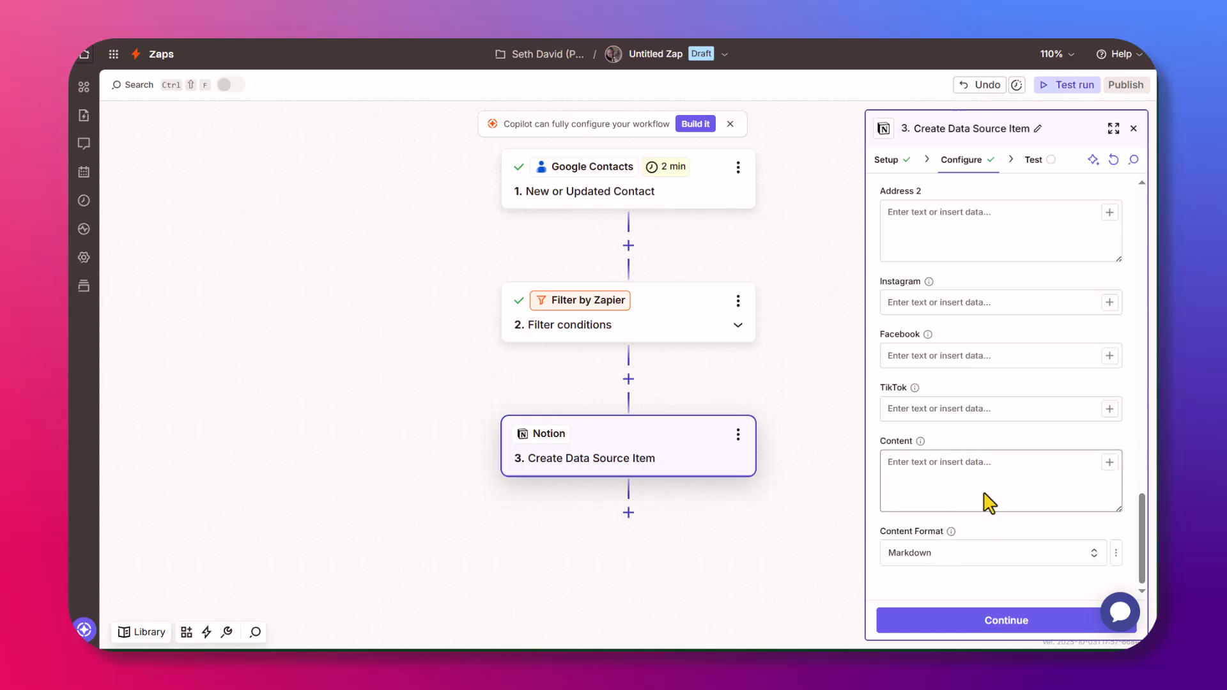
pyautogui.click(1004, 632)
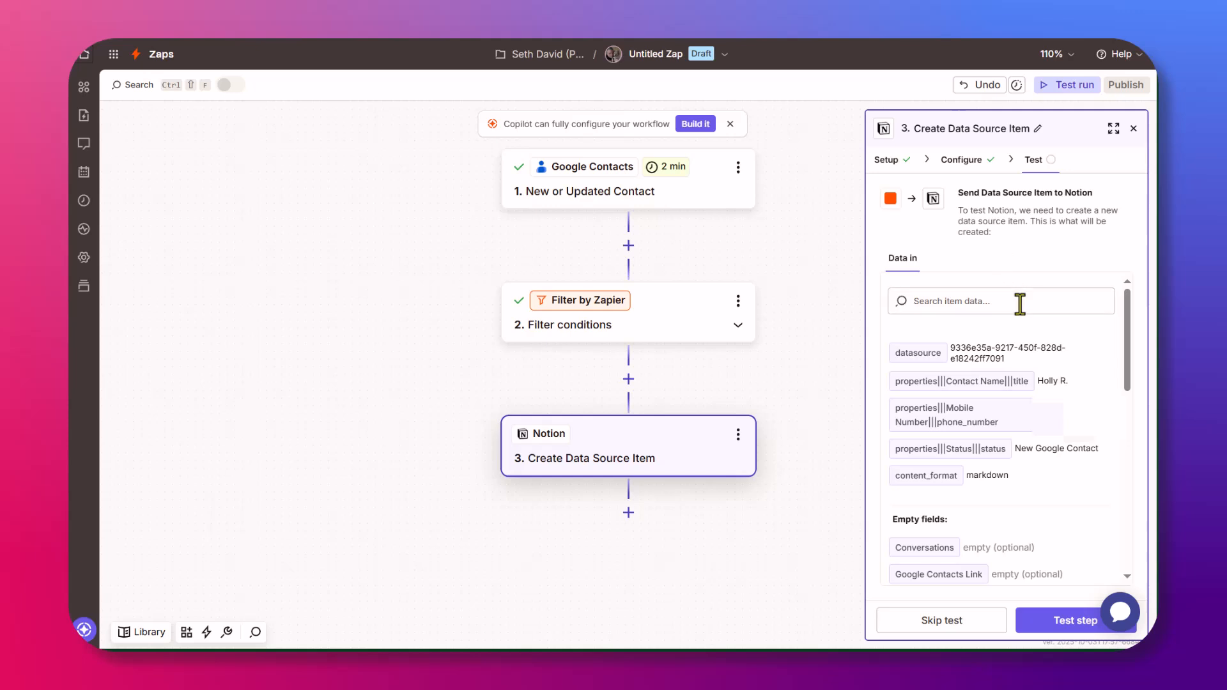
# Run the step test to create the item in Notion, then publish the zap.
pyautogui.click(1075, 621)
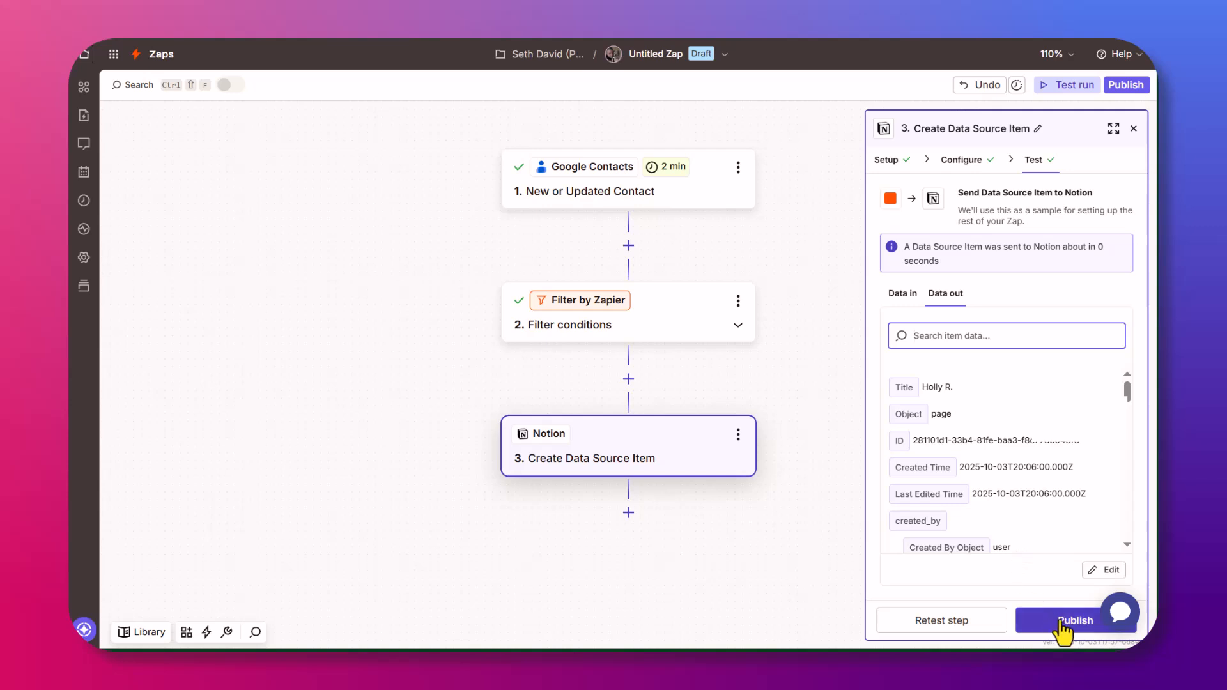
pyautogui.click(1061, 621)
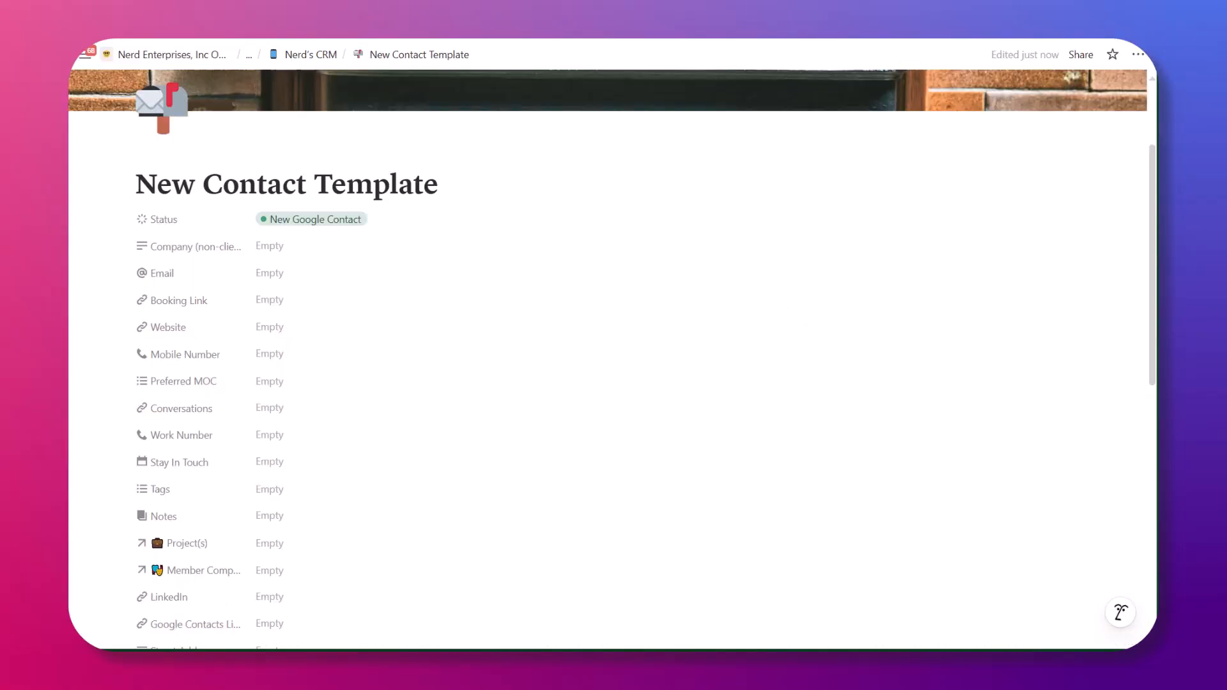
# Trash the New Contact Template page and go up to the Nerd Enterprises, Inc. - Operating System page.
pyautogui.click(1138, 56)
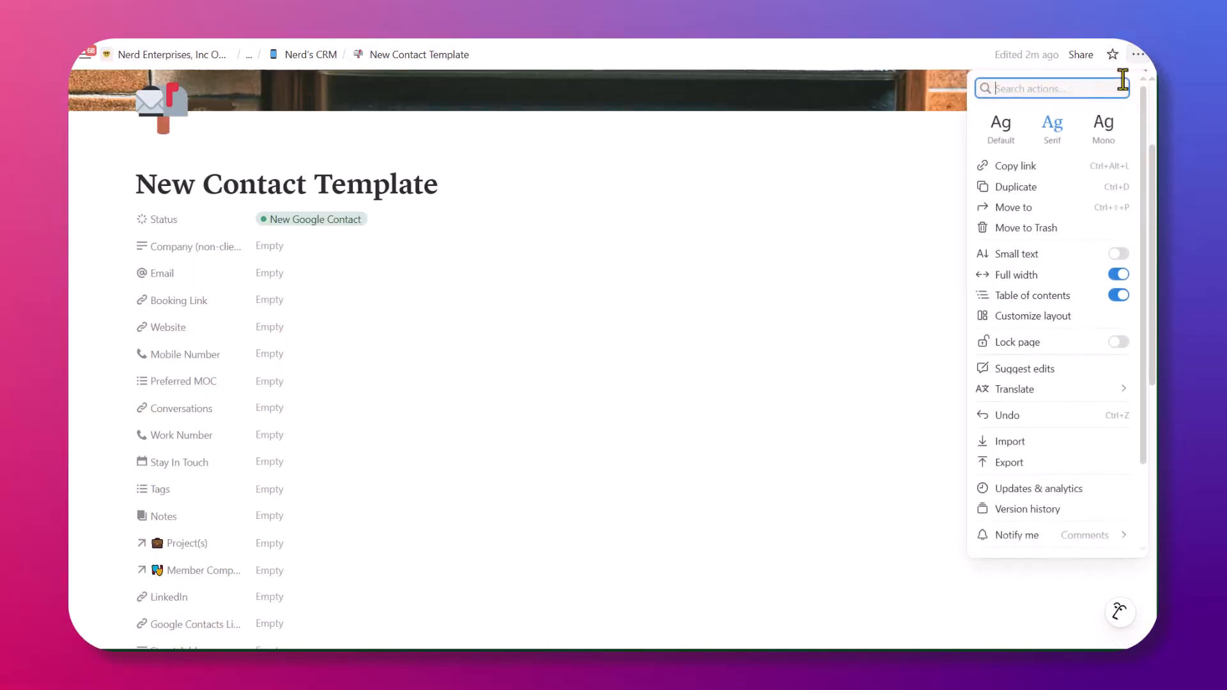
pyautogui.click(1016, 230)
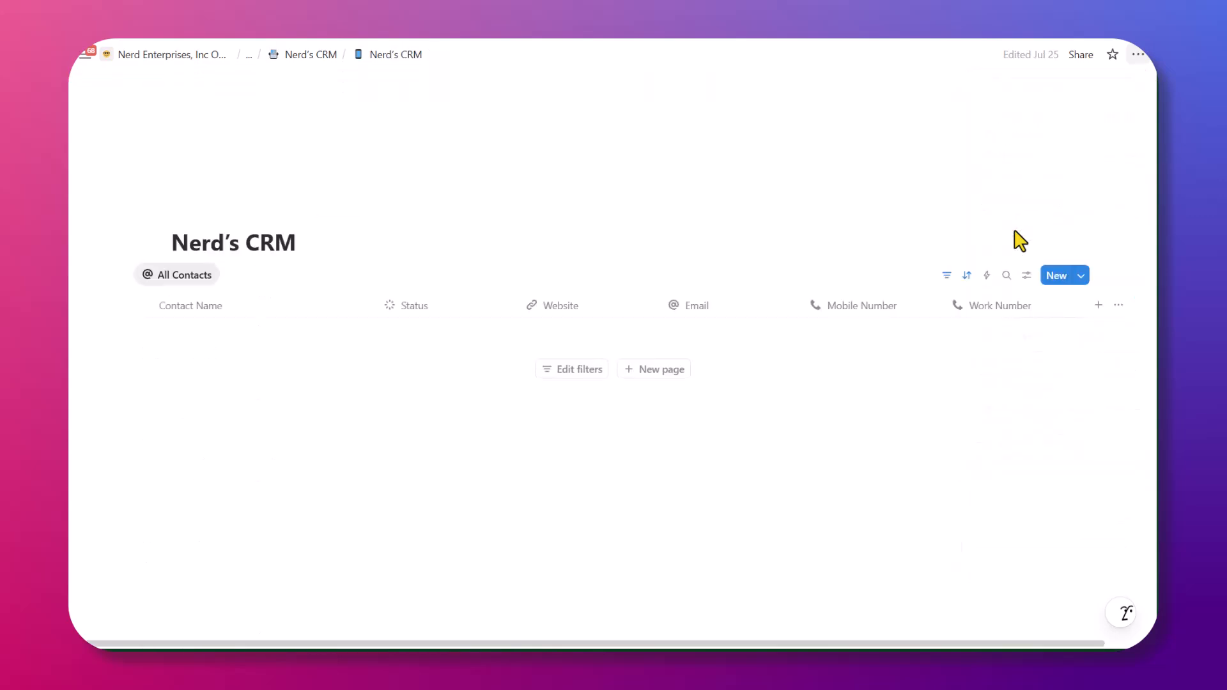
pyautogui.click(327, 54)
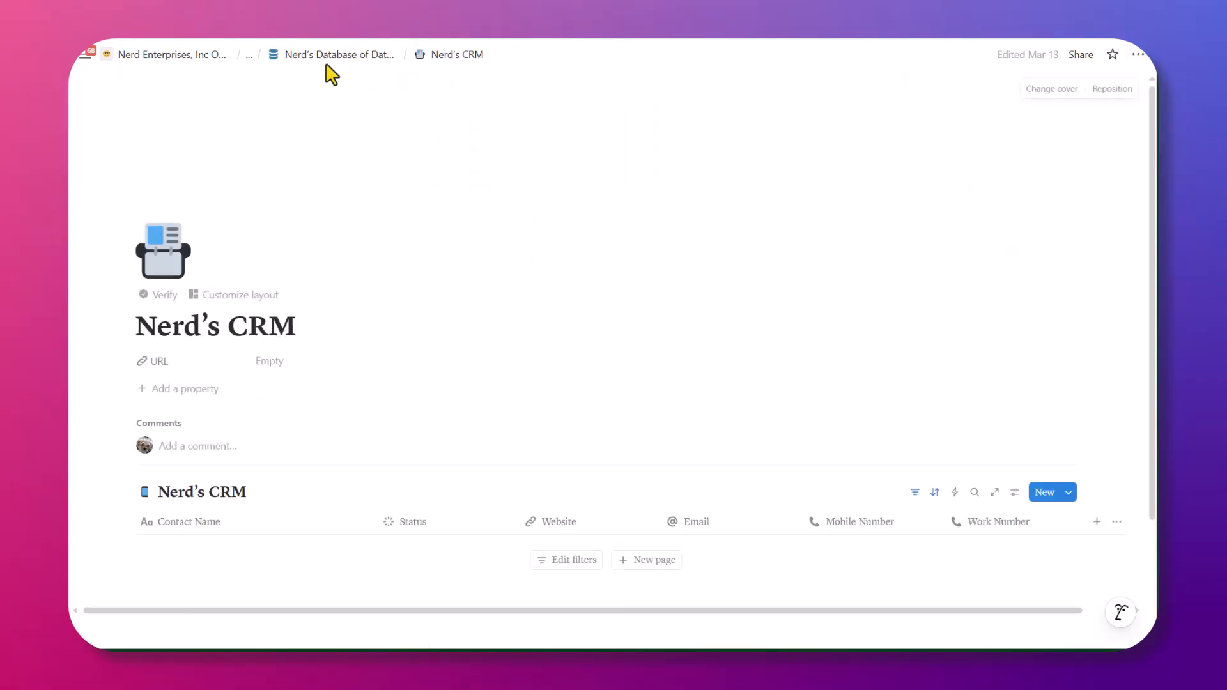
pyautogui.click(249, 55)
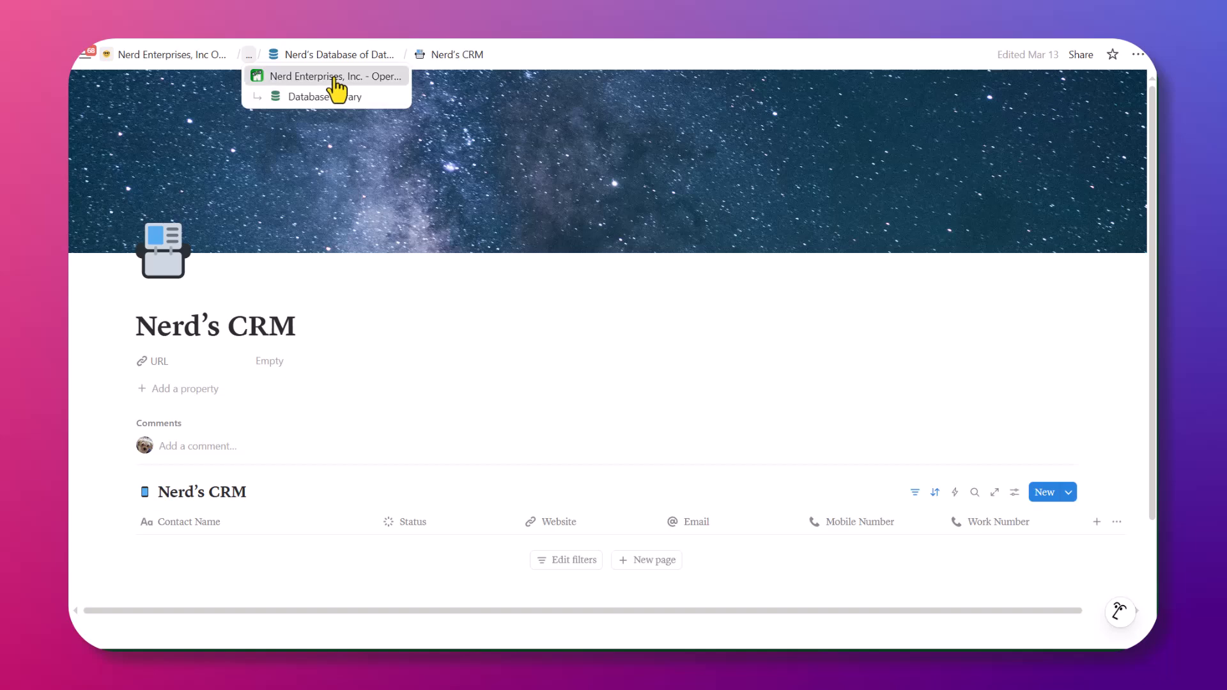
pyautogui.click(337, 78)
pyautogui.scroll(-1, 320, 428)
pyautogui.scroll(-8, 337, 439)
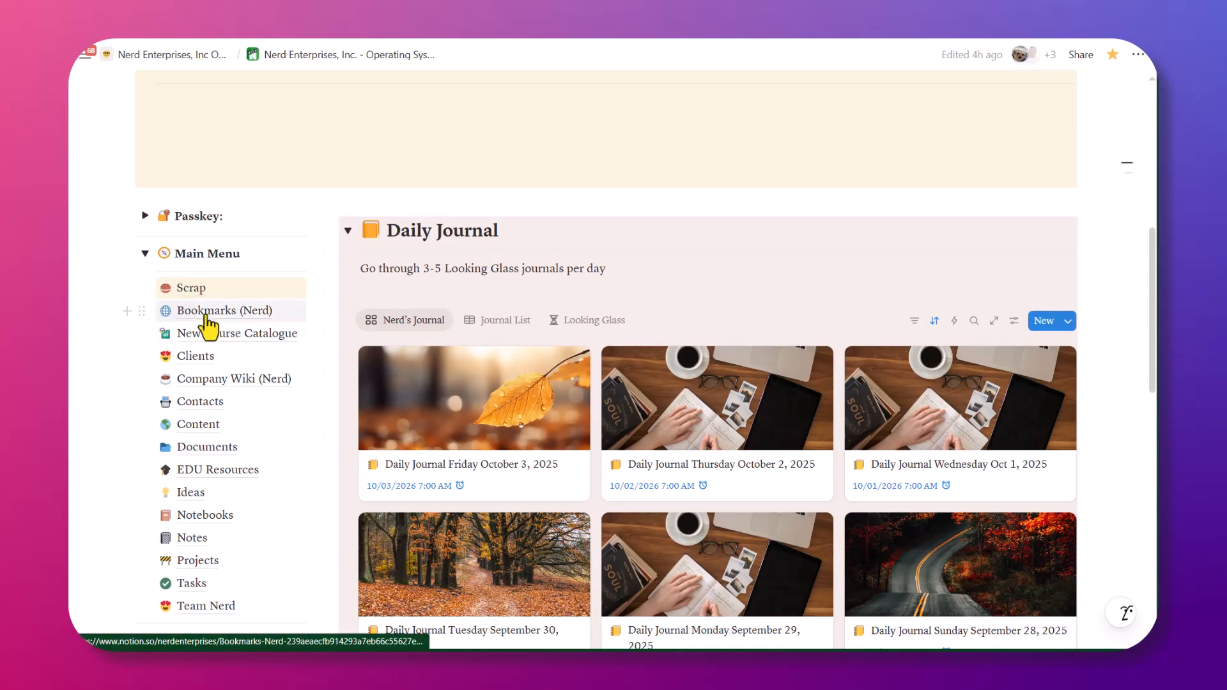
# Delete the Zapier-created test contact card from the Notion Contacts page's CRM.
pyautogui.click(200, 409)
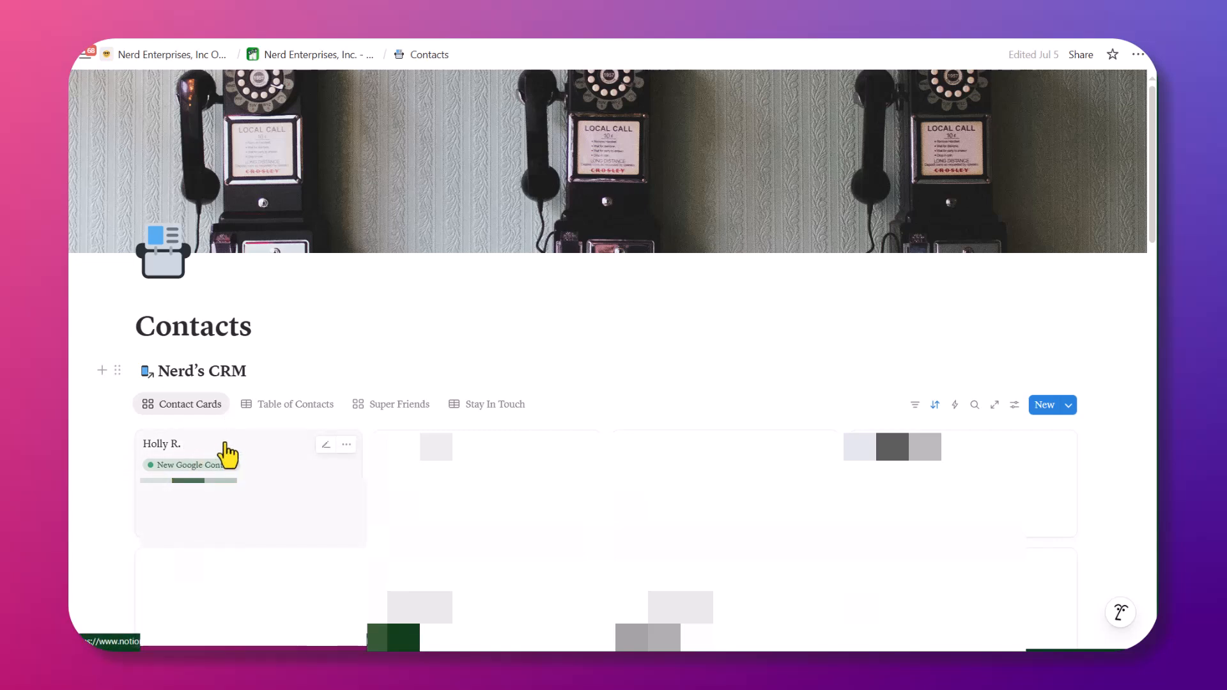
pyautogui.rightClick(263, 454)
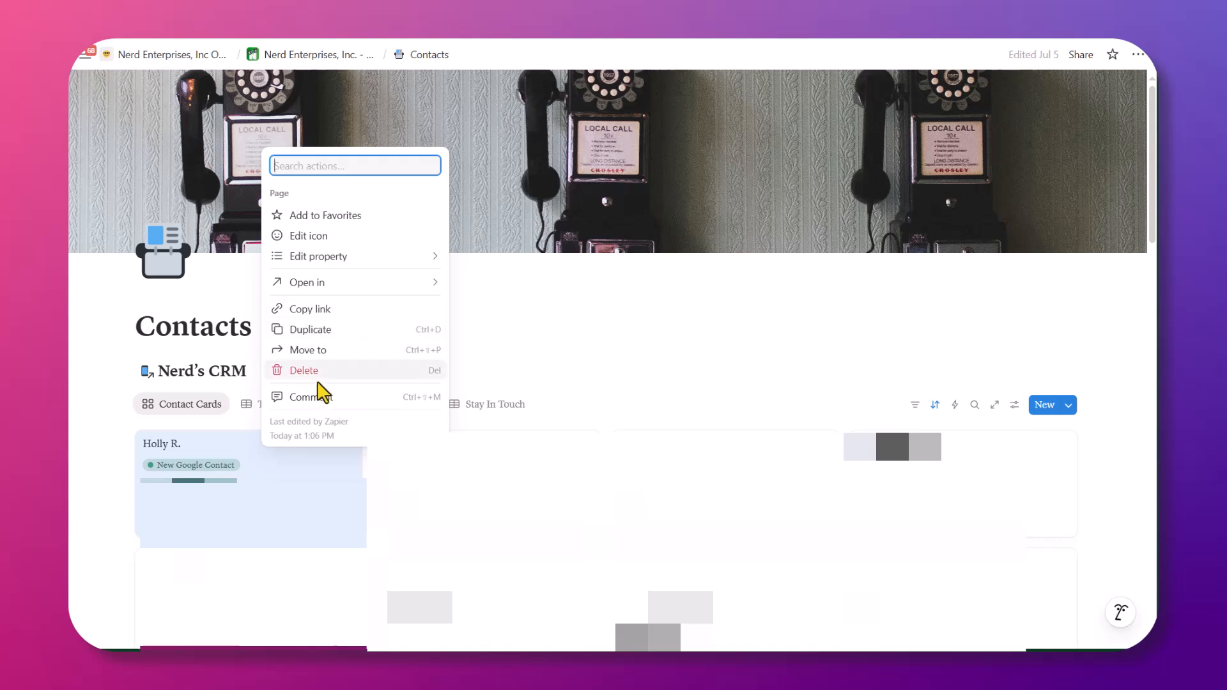
pyautogui.click(304, 370)
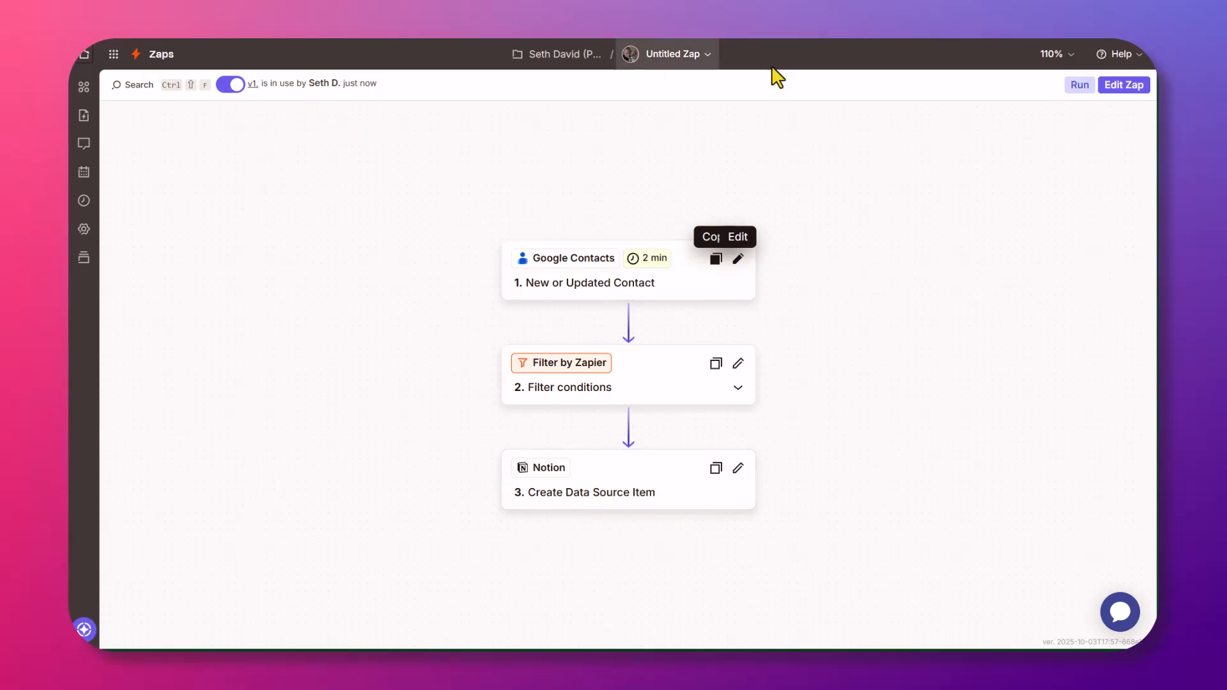
# Rename the Untitled Zap to 'Send Google to Notion CRM' and dismiss the auto-save notice.
pyautogui.click(671, 55)
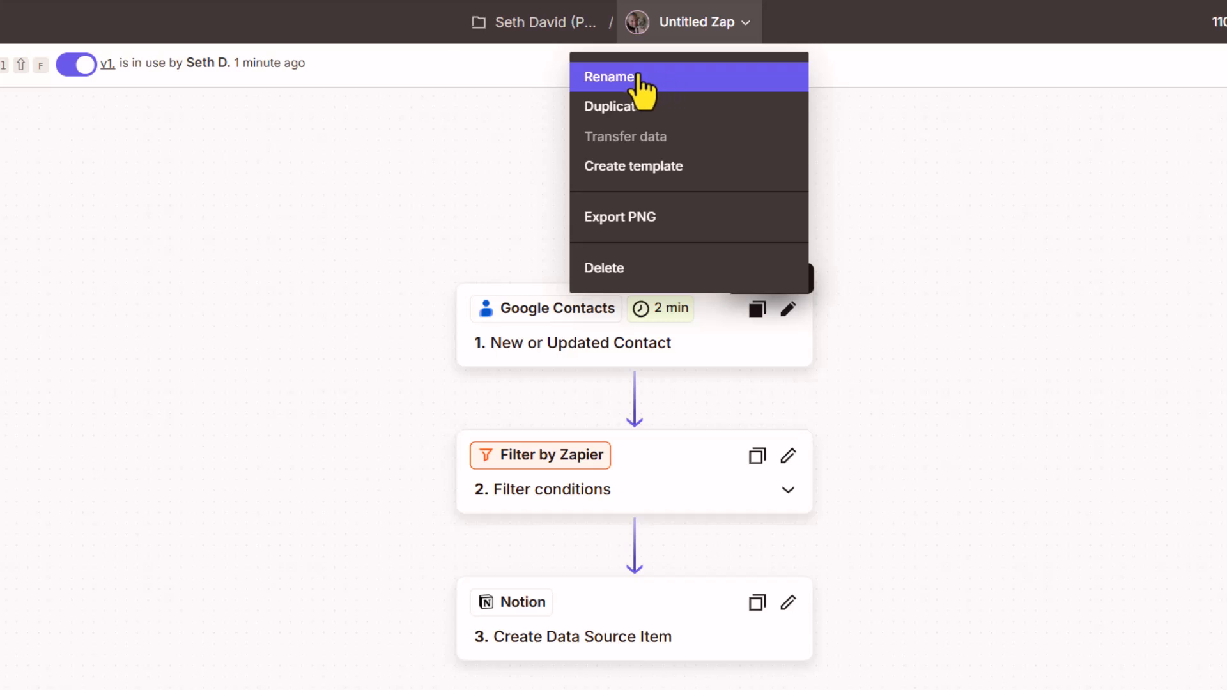
pyautogui.click(638, 78)
pyautogui.write('Se')
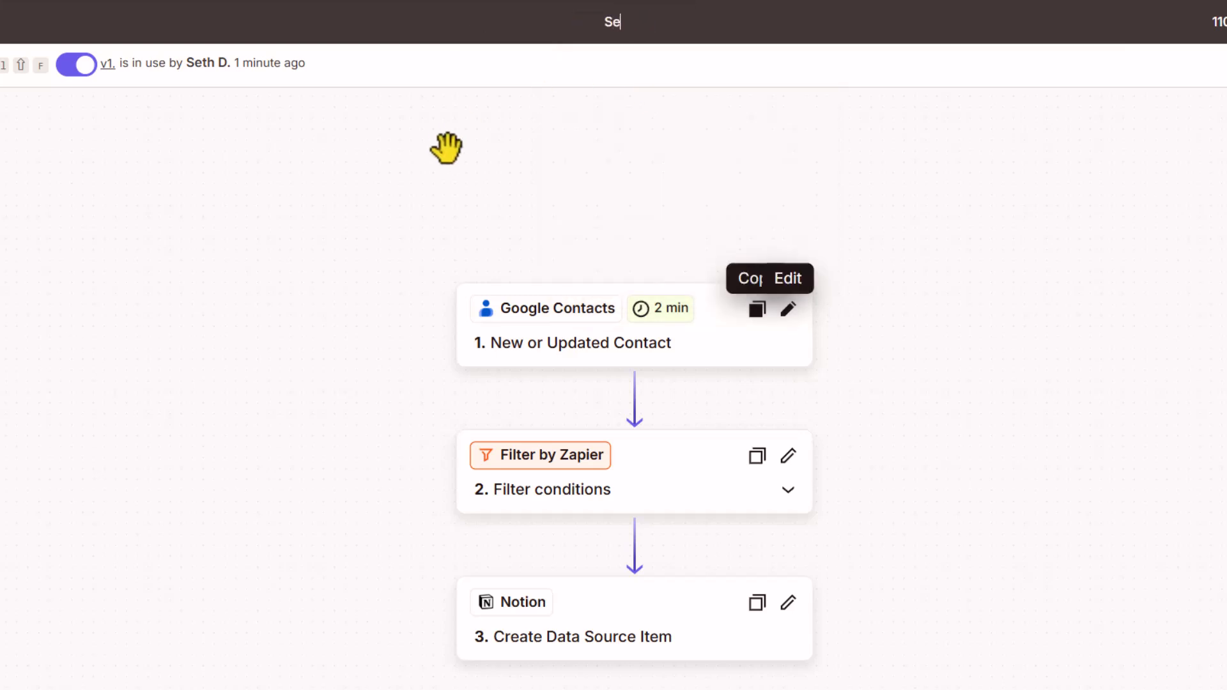
pyautogui.write('nd Google to Notion CRM')
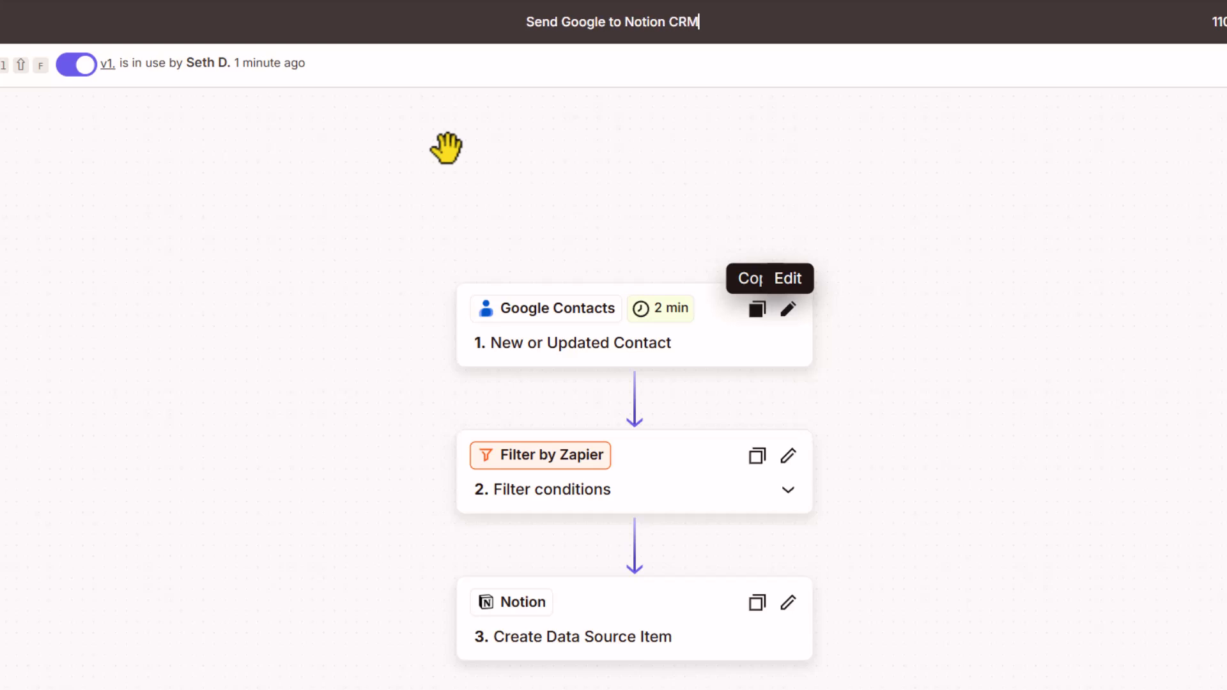
pyautogui.press('Return')
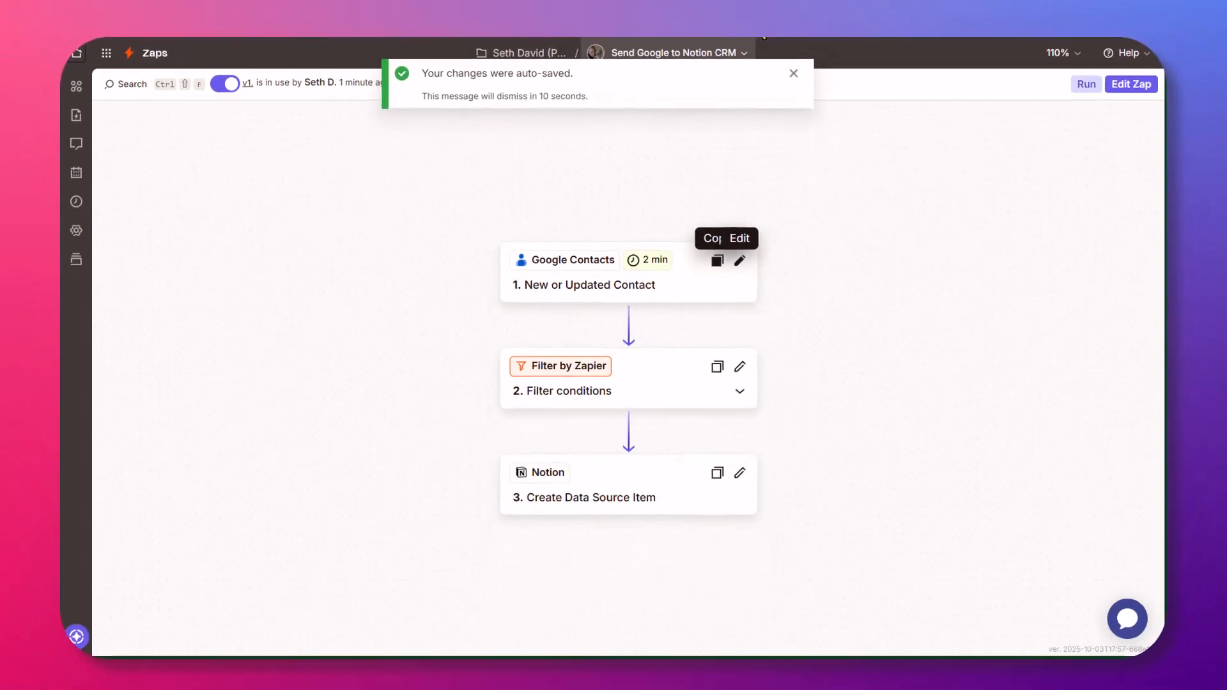
pyautogui.click(791, 75)
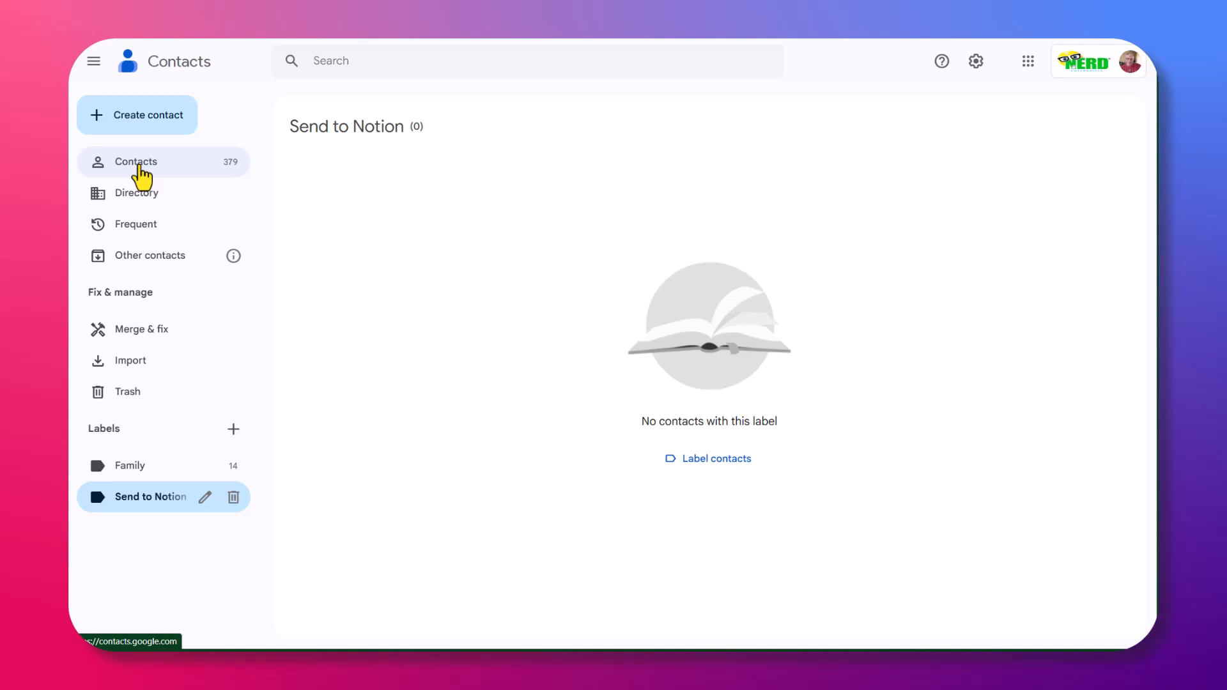
# Open a contact from the full contact list and apply the Send to Notion label.
pyautogui.click(140, 164)
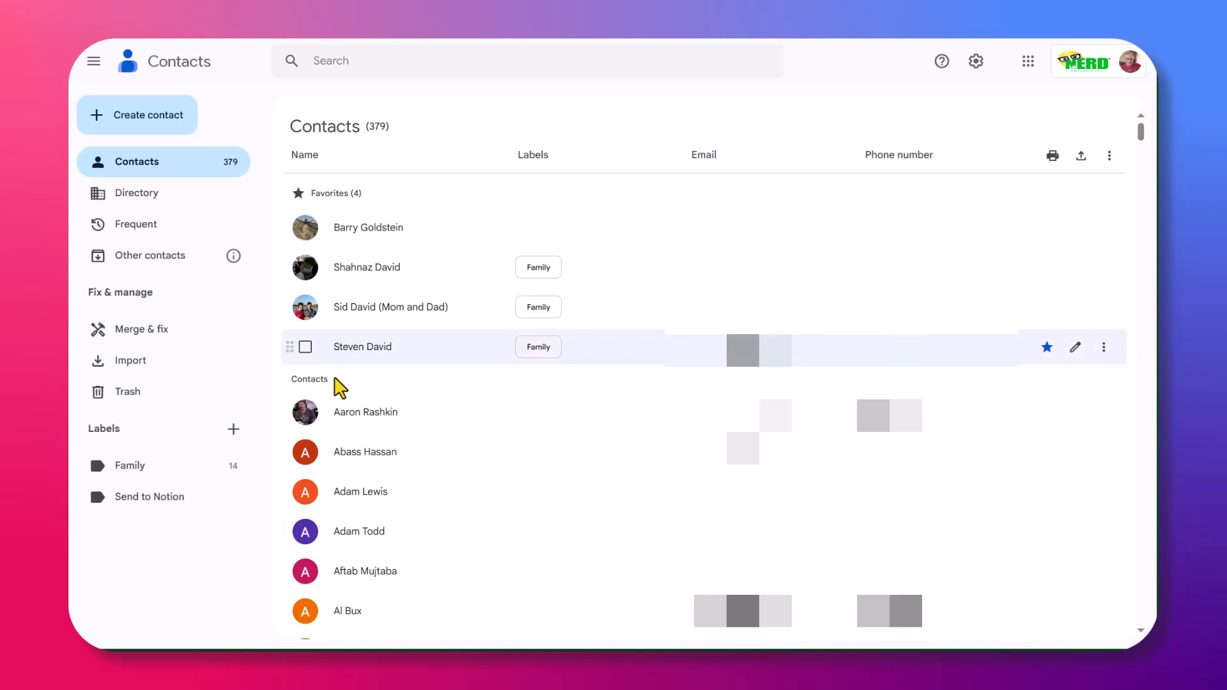
pyautogui.click(384, 414)
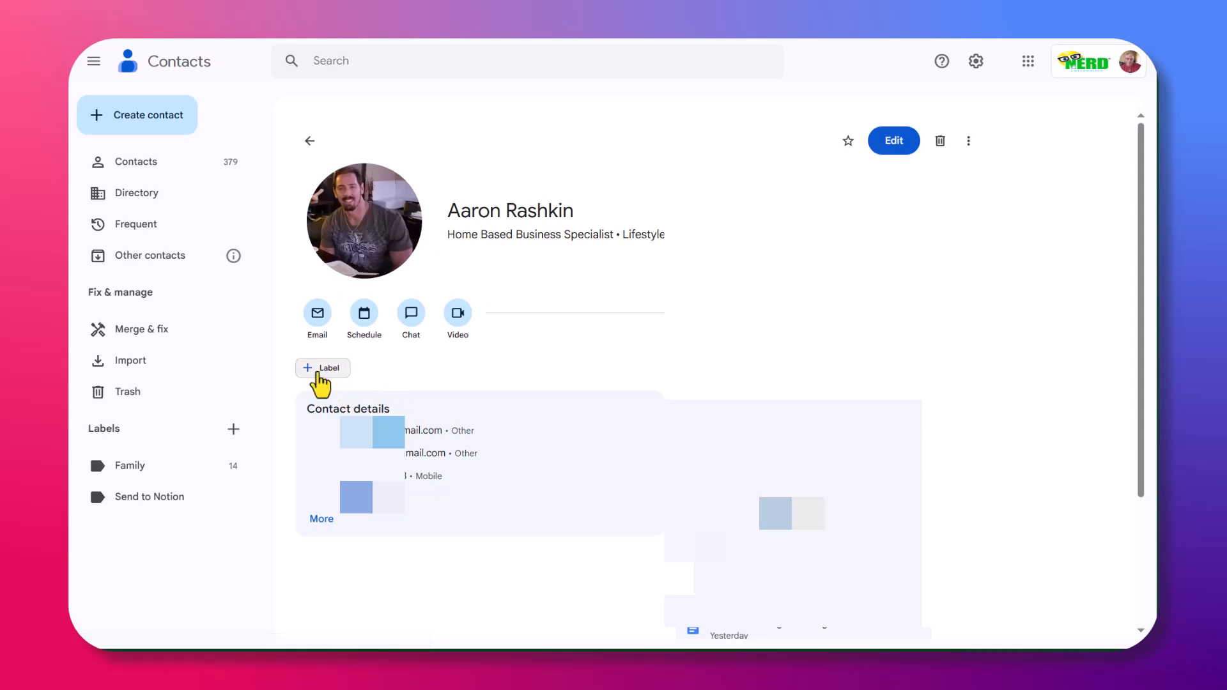
pyautogui.click(320, 369)
pyautogui.click(363, 451)
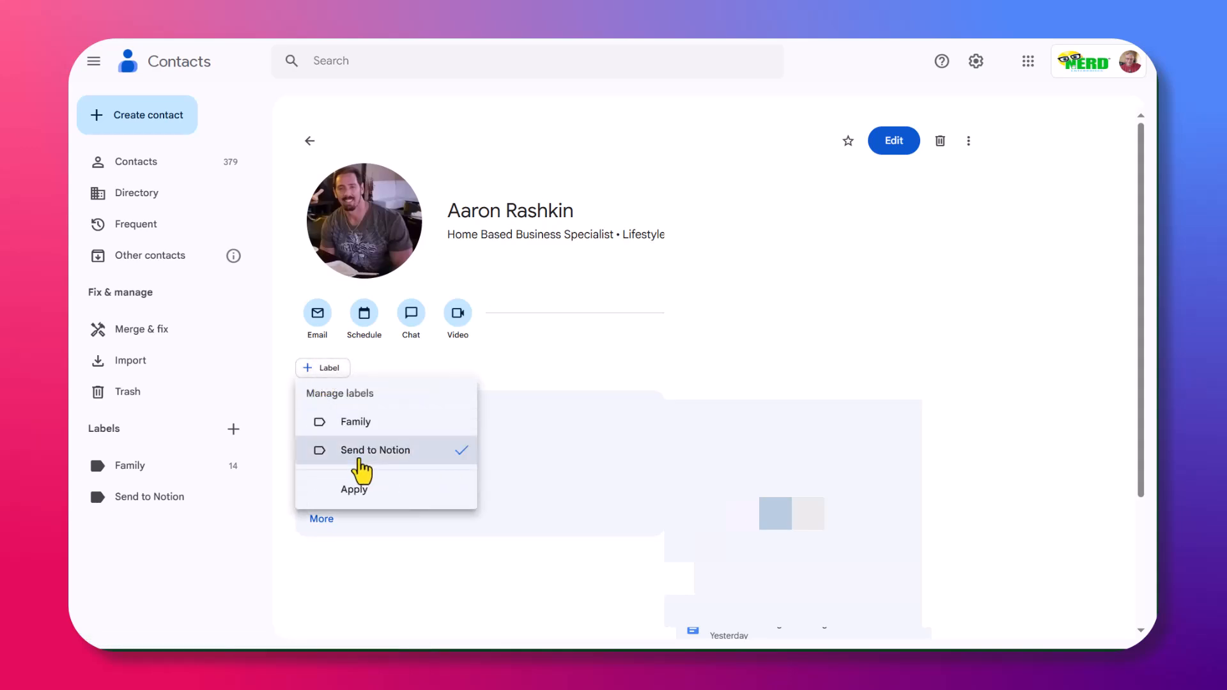
pyautogui.click(358, 493)
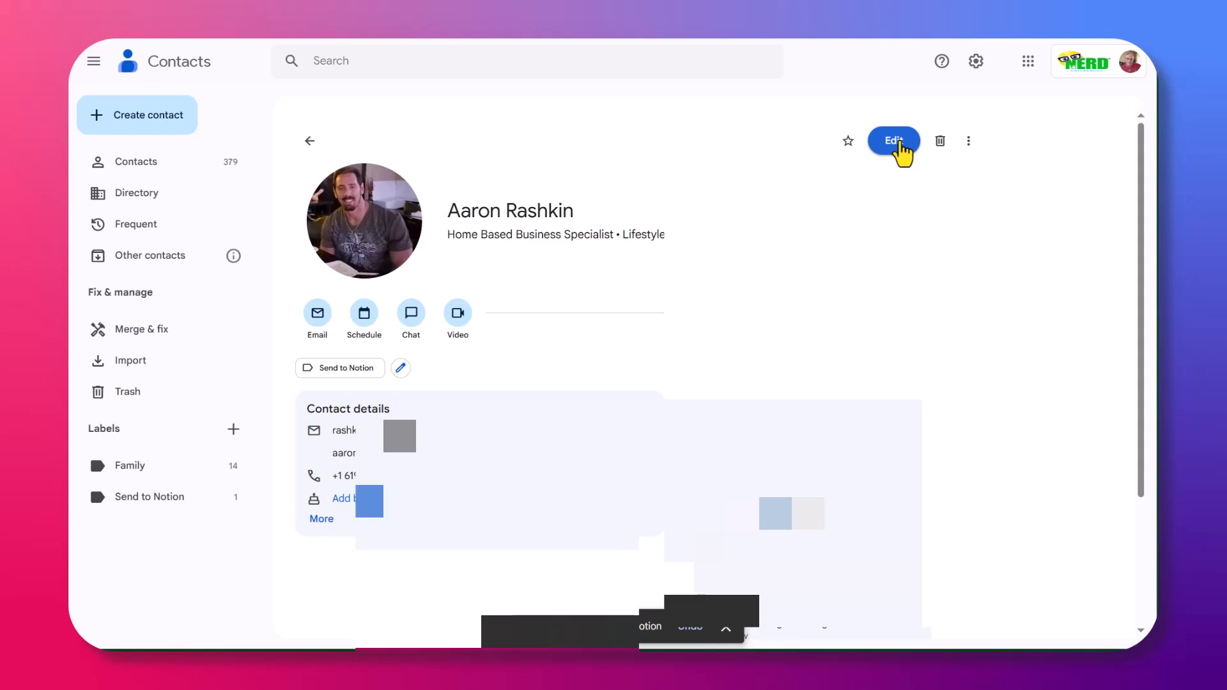
# Clear the contact's job title 'Home' and save the contact.
pyautogui.click(893, 142)
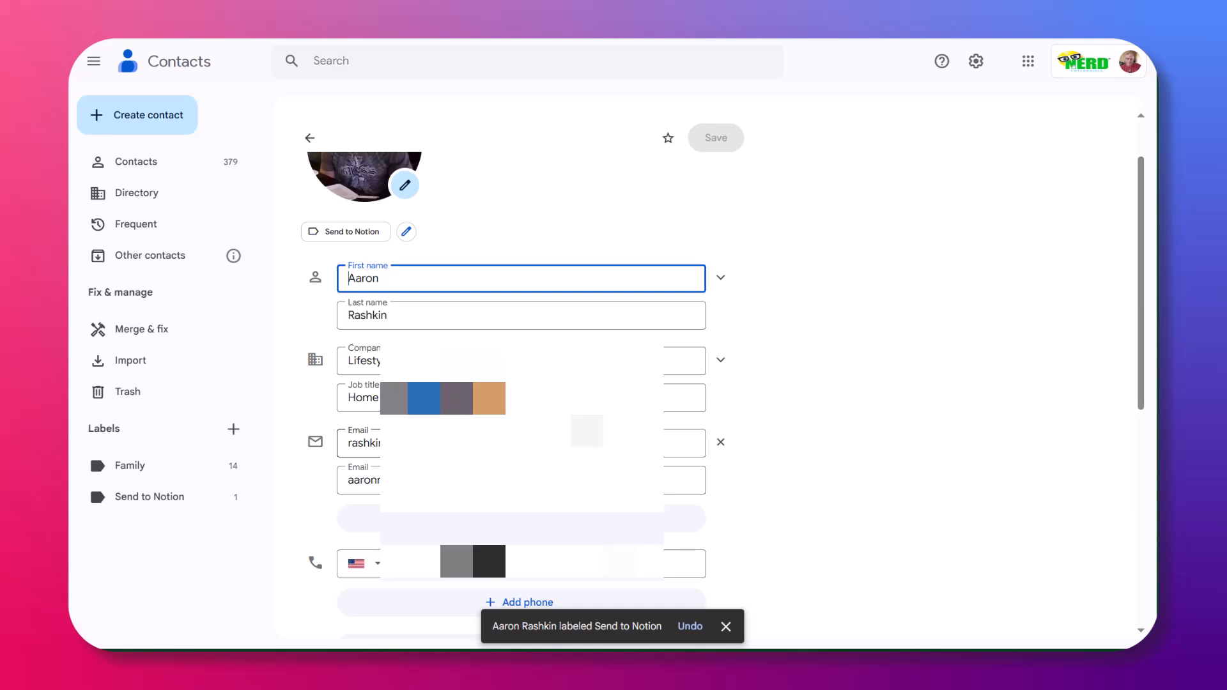
pyautogui.click(521, 398)
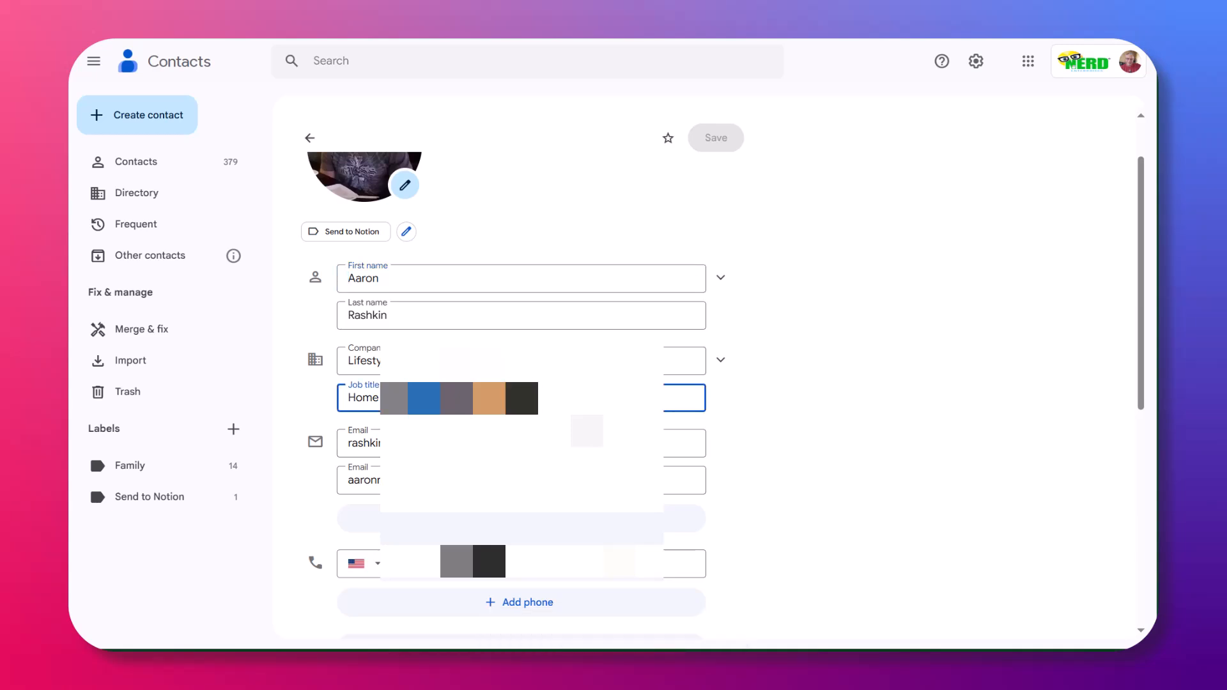
pyautogui.hotkey('ctrl', 'a')
pyautogui.press('BackSpace')
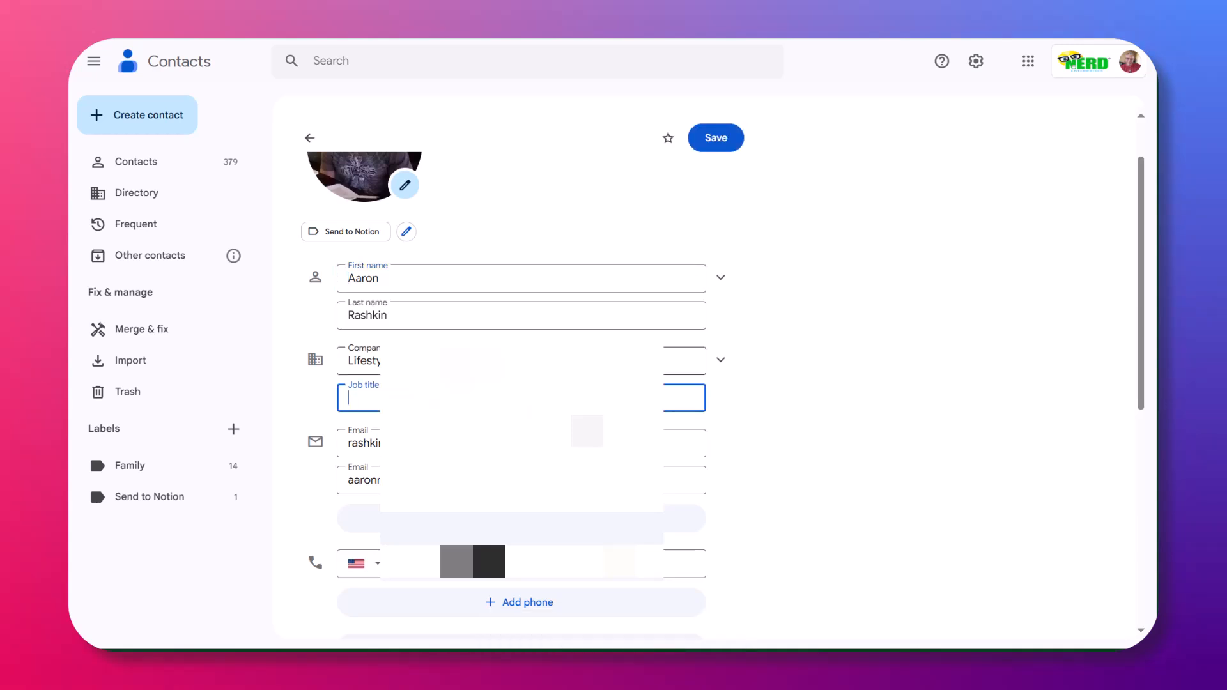
pyautogui.scroll(-3, 521, 383)
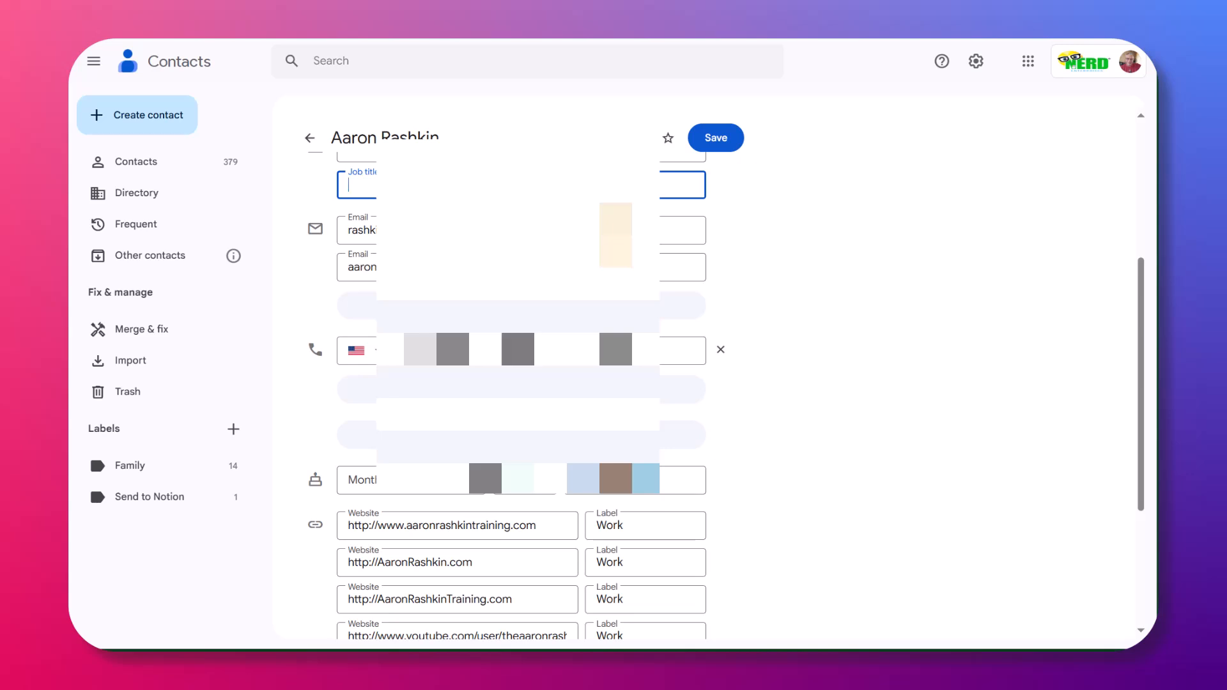
pyautogui.click(517, 350)
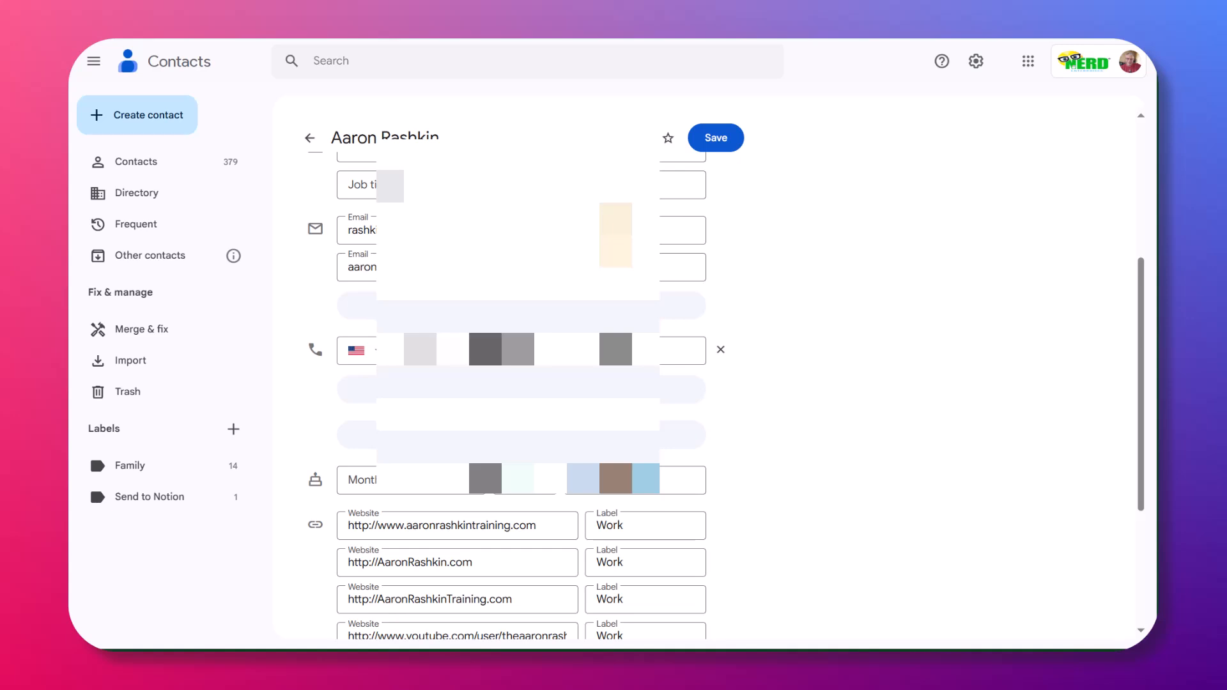
pyautogui.click(714, 142)
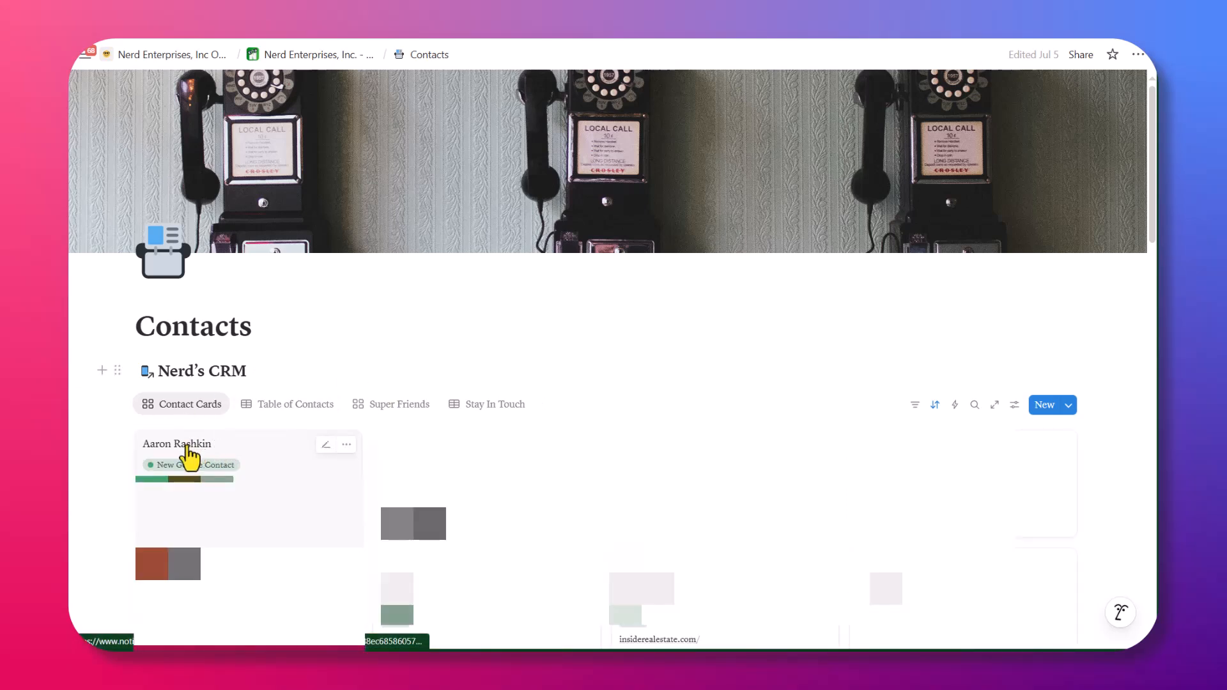
# Open the new contact's CRM page in side peek and expand the 16 more properties.
pyautogui.click(190, 456)
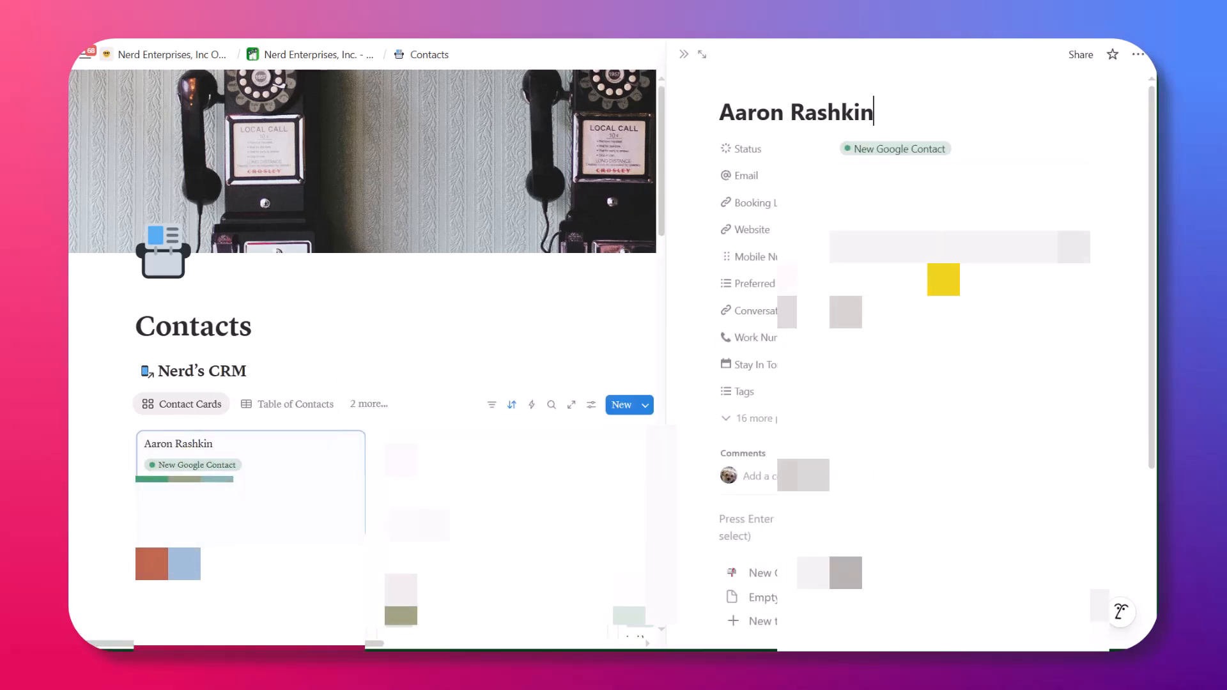
pyautogui.scroll(-1, 761, 347)
pyautogui.click(761, 347)
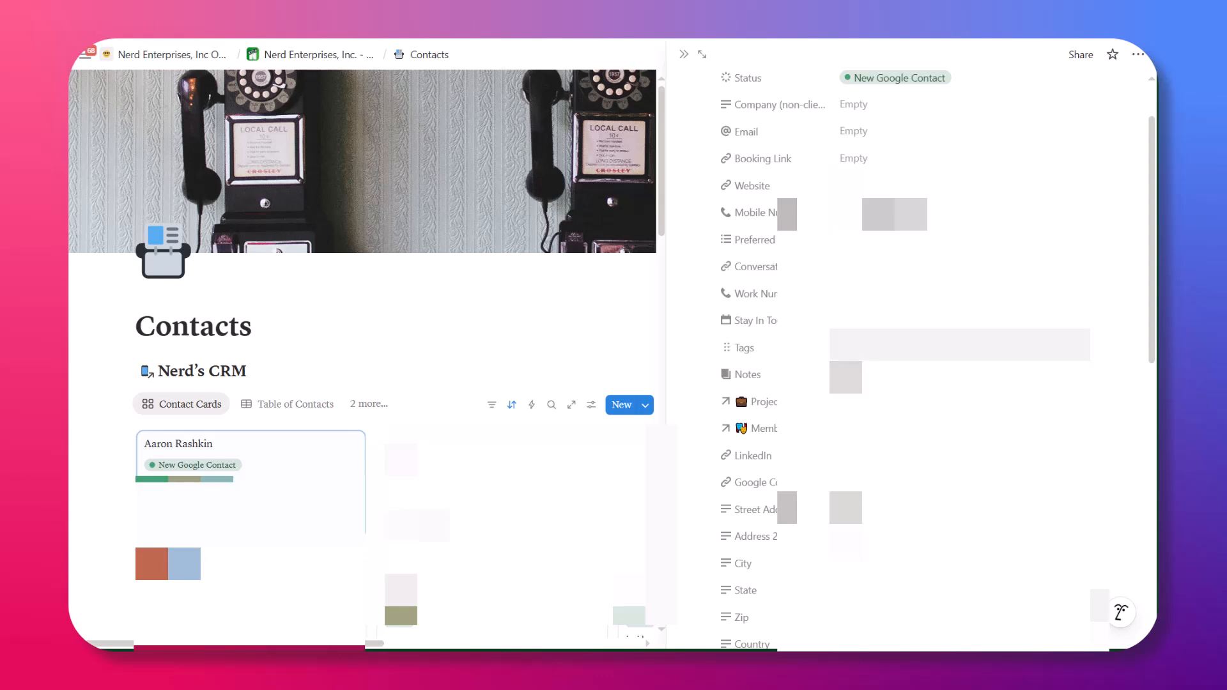
pyautogui.scroll(-6, 907, 345)
pyautogui.scroll(7, 908, 345)
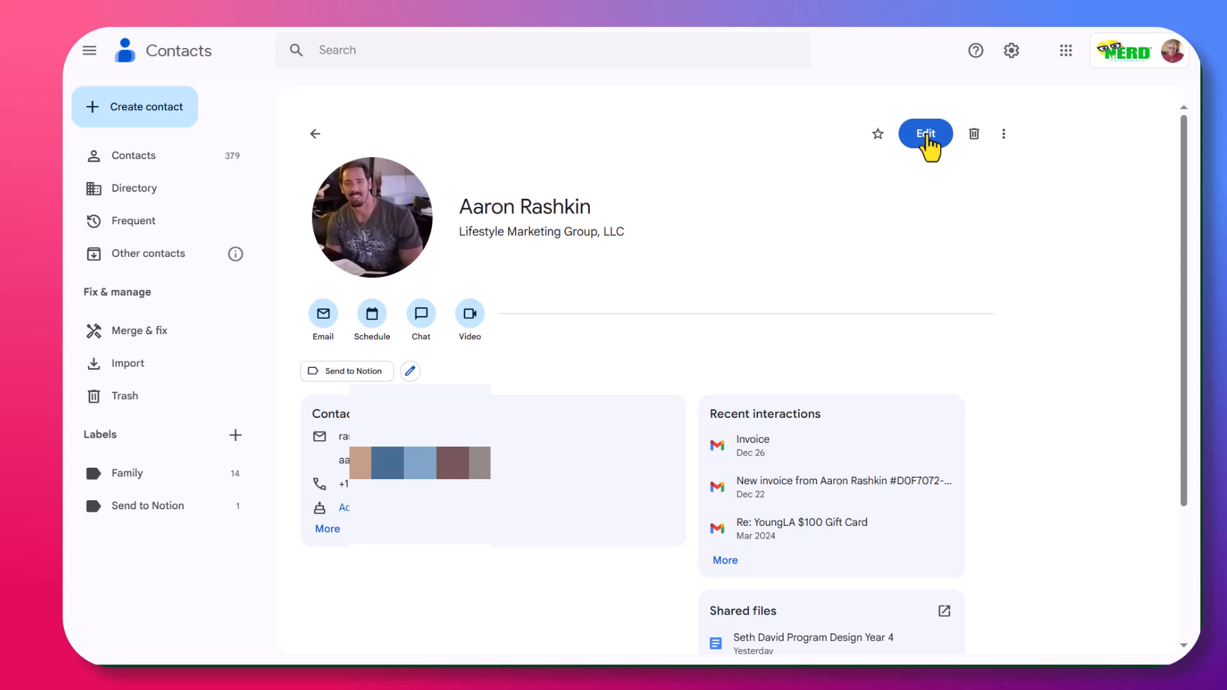
# Change the contact's second email label from Other to Work and save.
pyautogui.click(1193, 63)
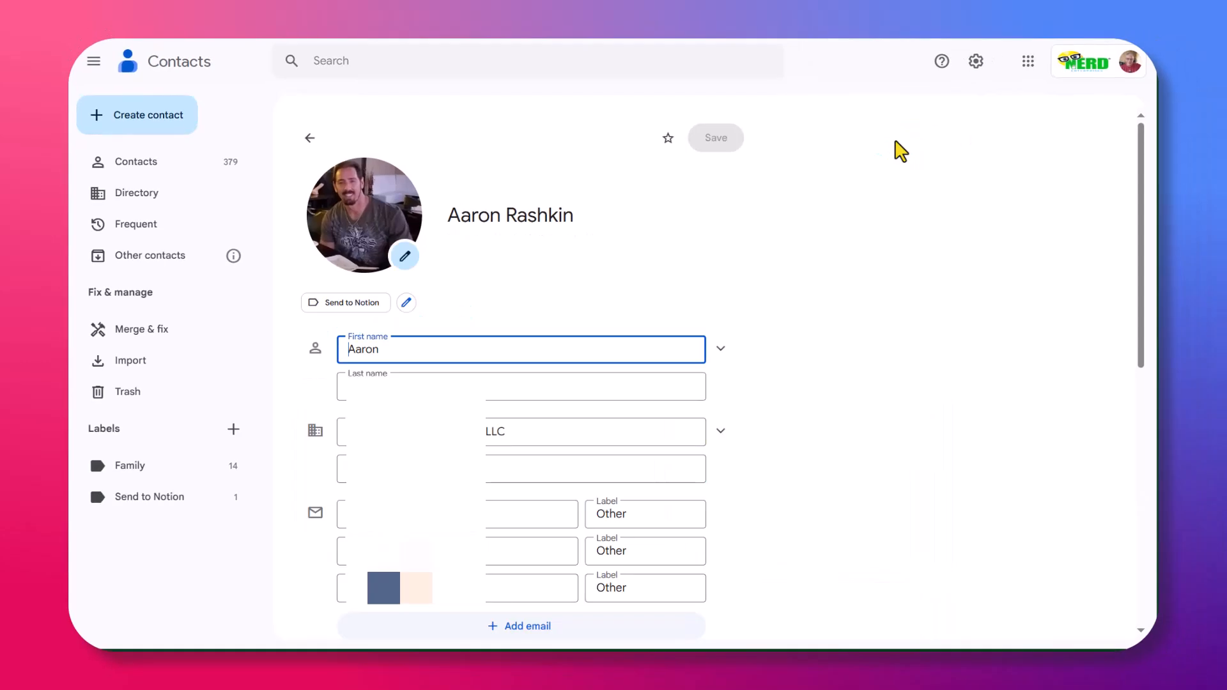
pyautogui.scroll(-2, 850, 441)
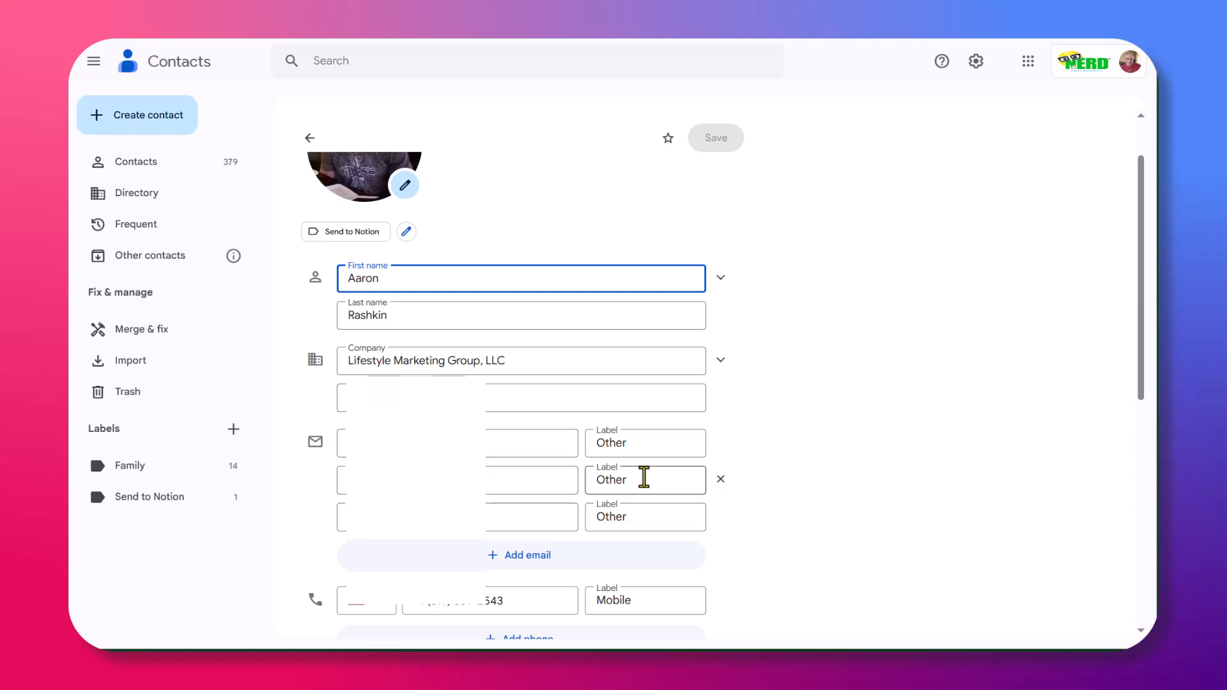
pyautogui.click(644, 478)
pyautogui.moveTo(644, 479); pyautogui.dragTo(597, 493)
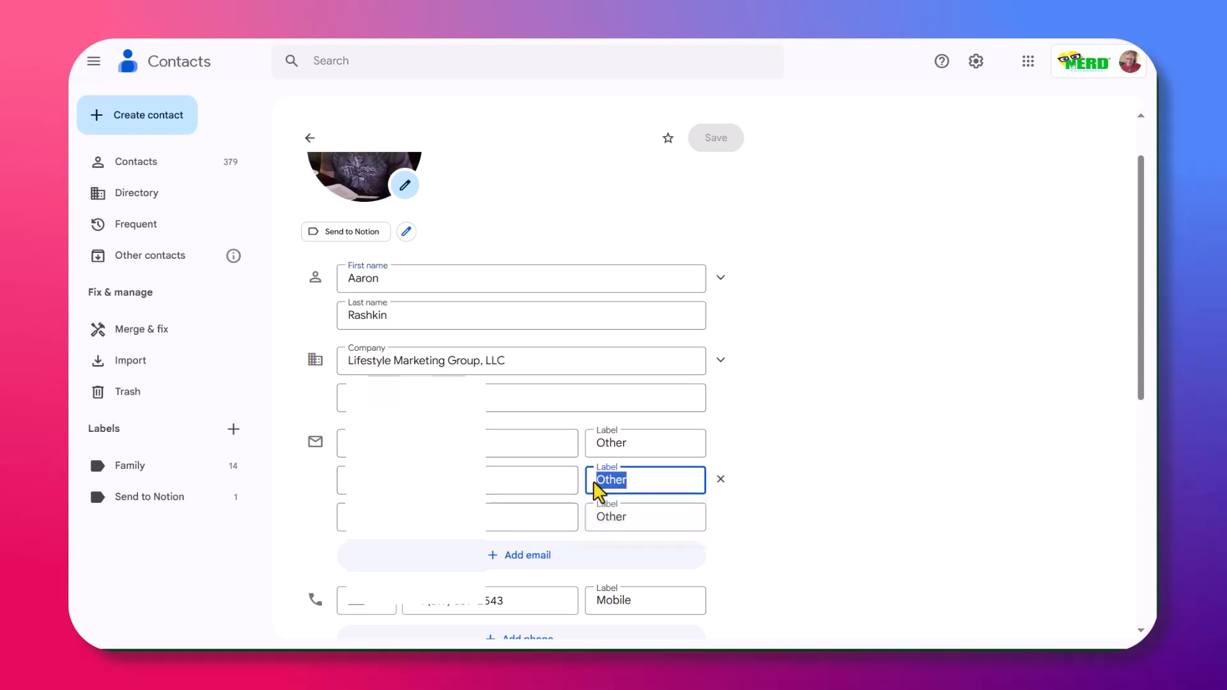
pyautogui.press('BackSpace')
pyautogui.click(623, 566)
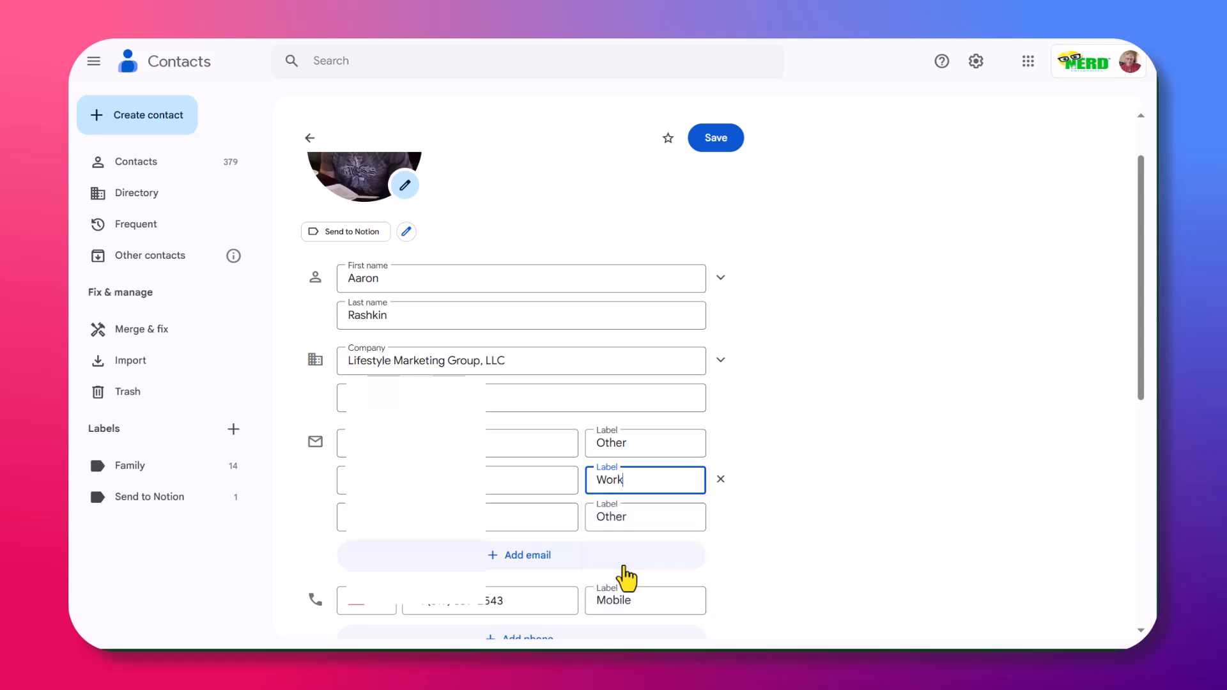
pyautogui.click(718, 142)
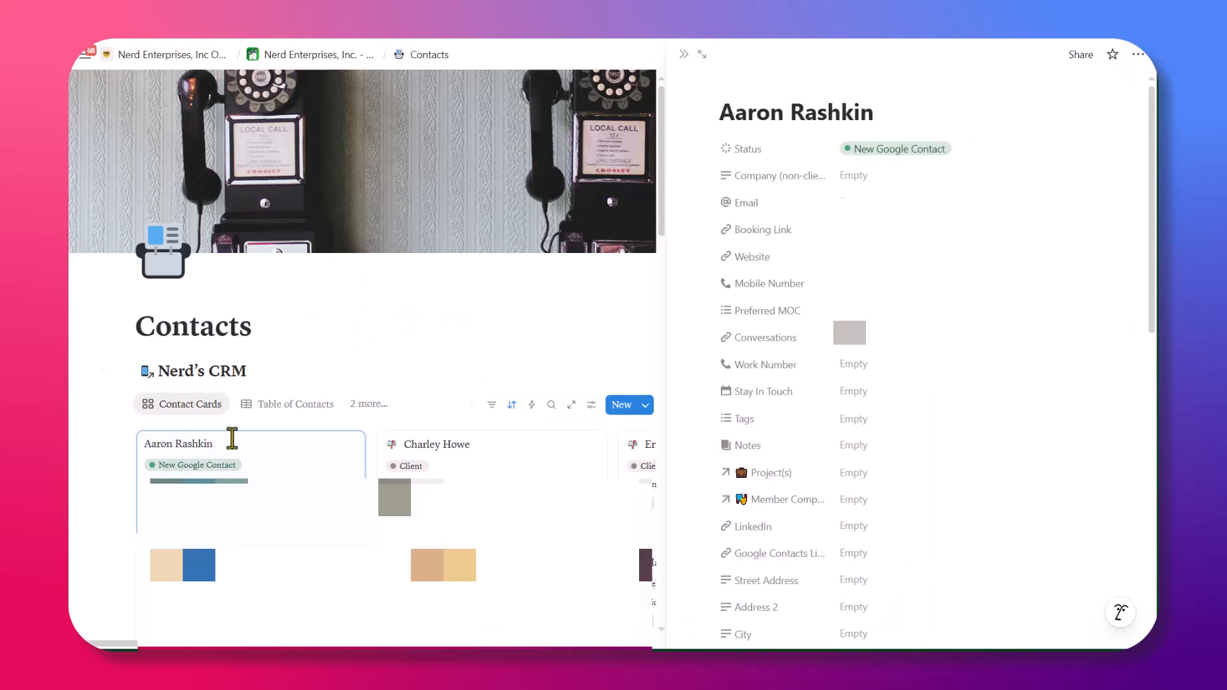
# Delete the contact's card from Nerd's CRM and rerun the zap to recreate it.
pyautogui.click(684, 55)
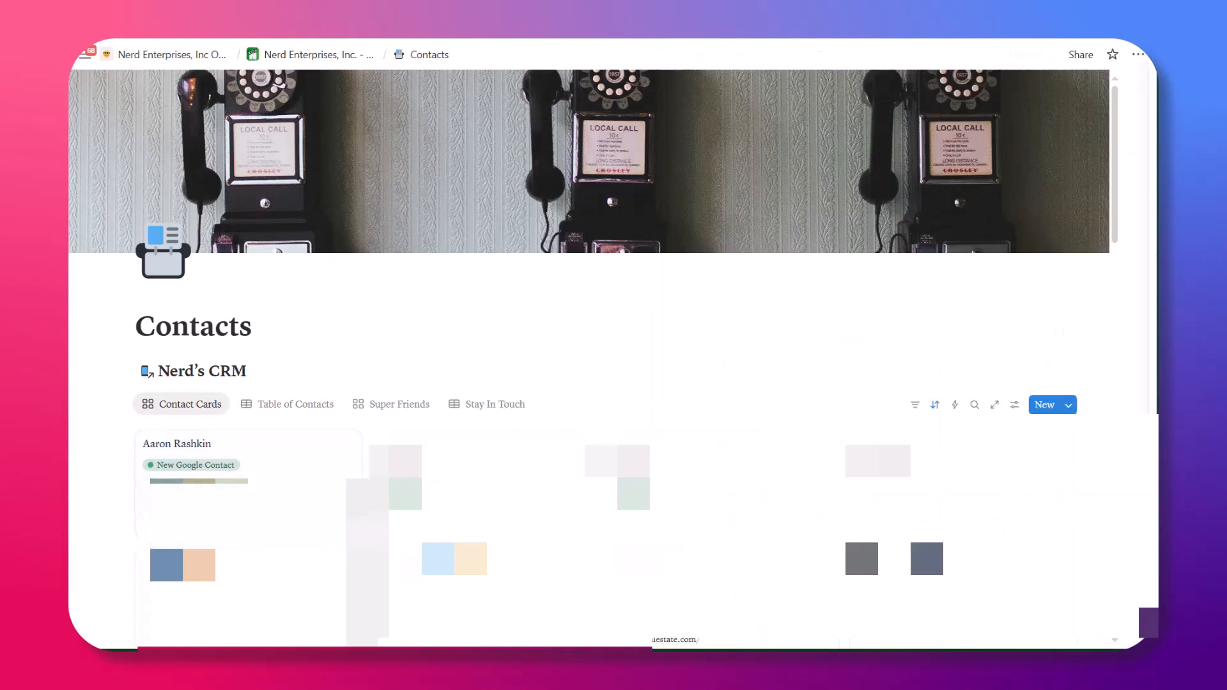
pyautogui.rightClick(287, 448)
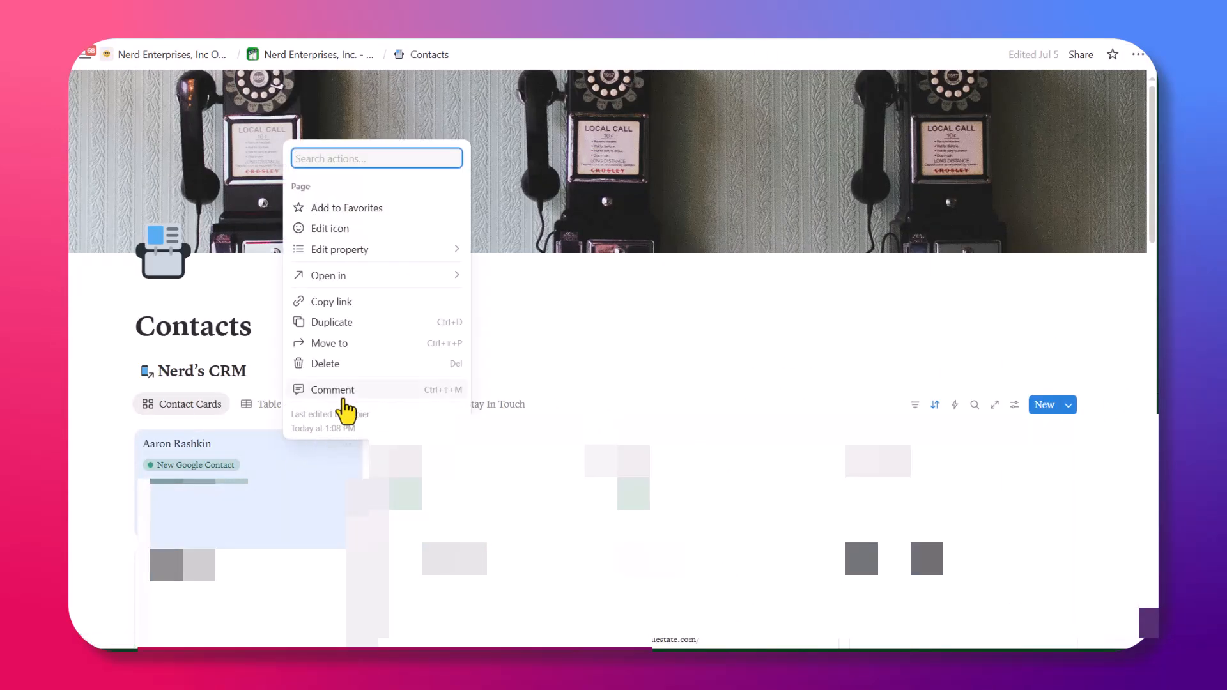
pyautogui.click(332, 361)
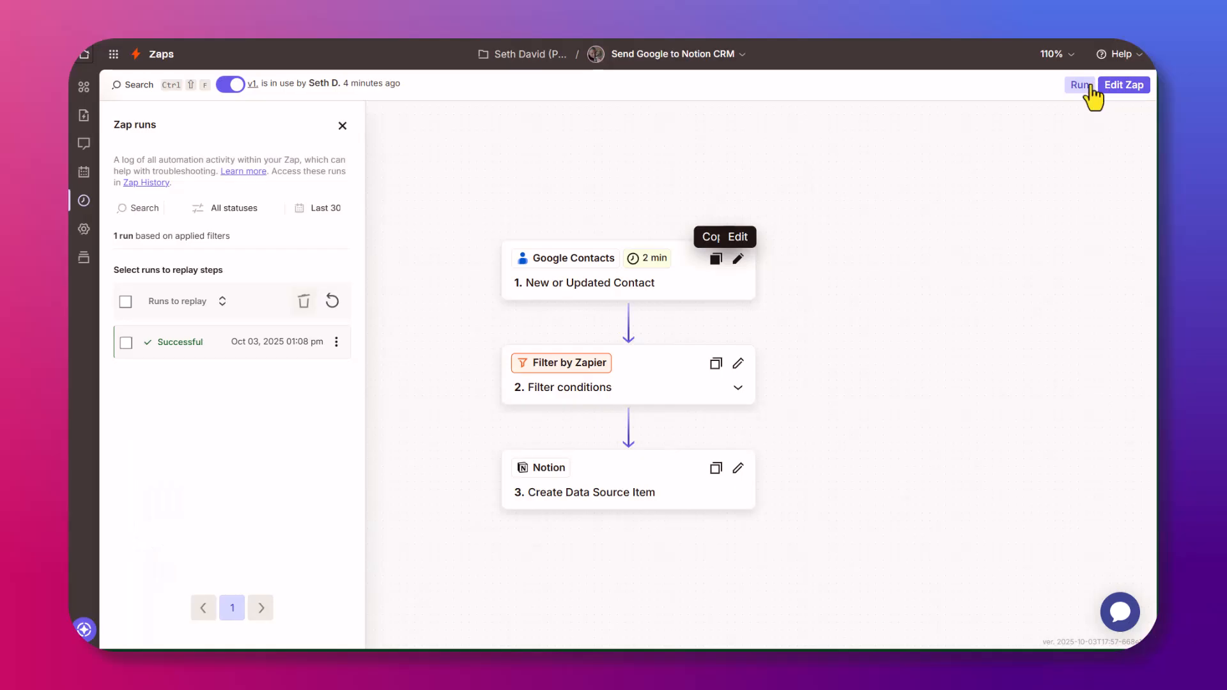
pyautogui.click(1086, 88)
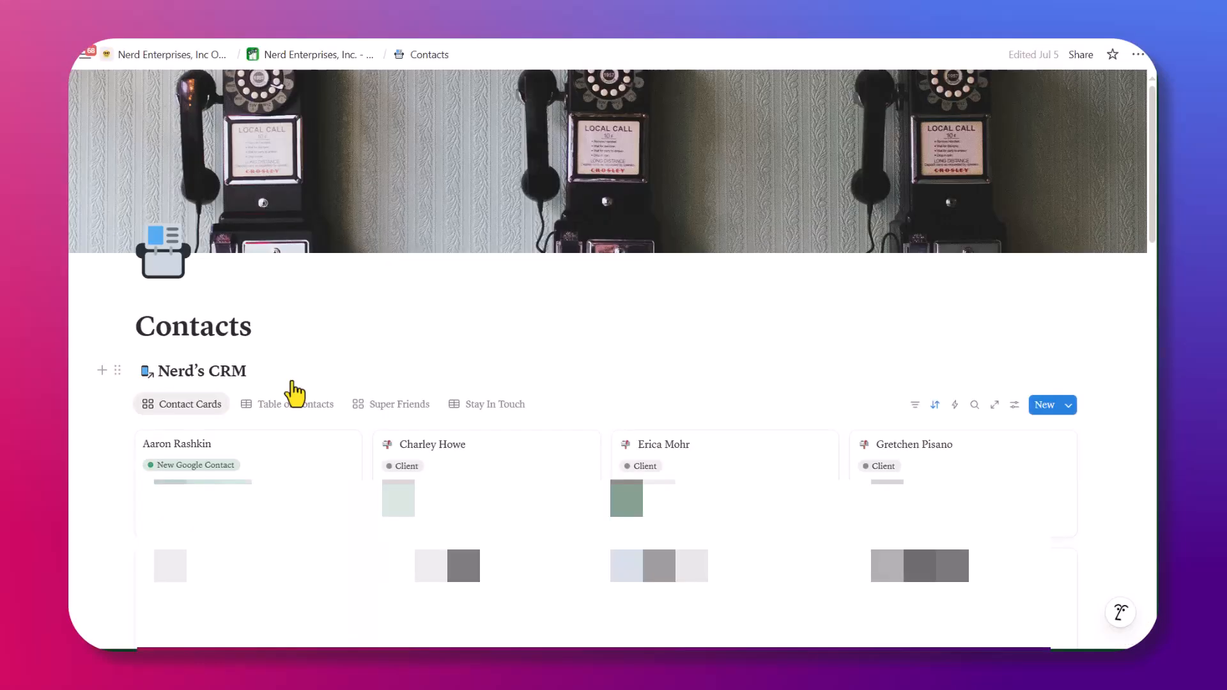
# Open the recreated contact card and check its Email and Mobile Number against the Notion step's mapping.
pyautogui.click(192, 466)
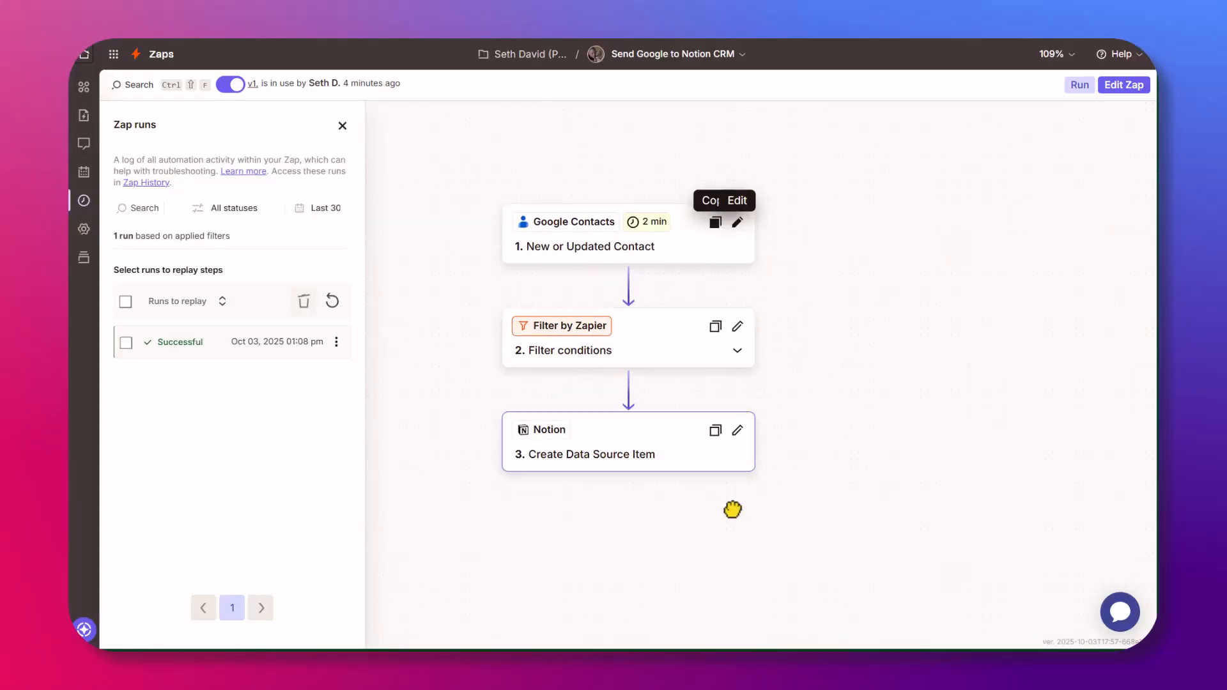
pyautogui.click(736, 434)
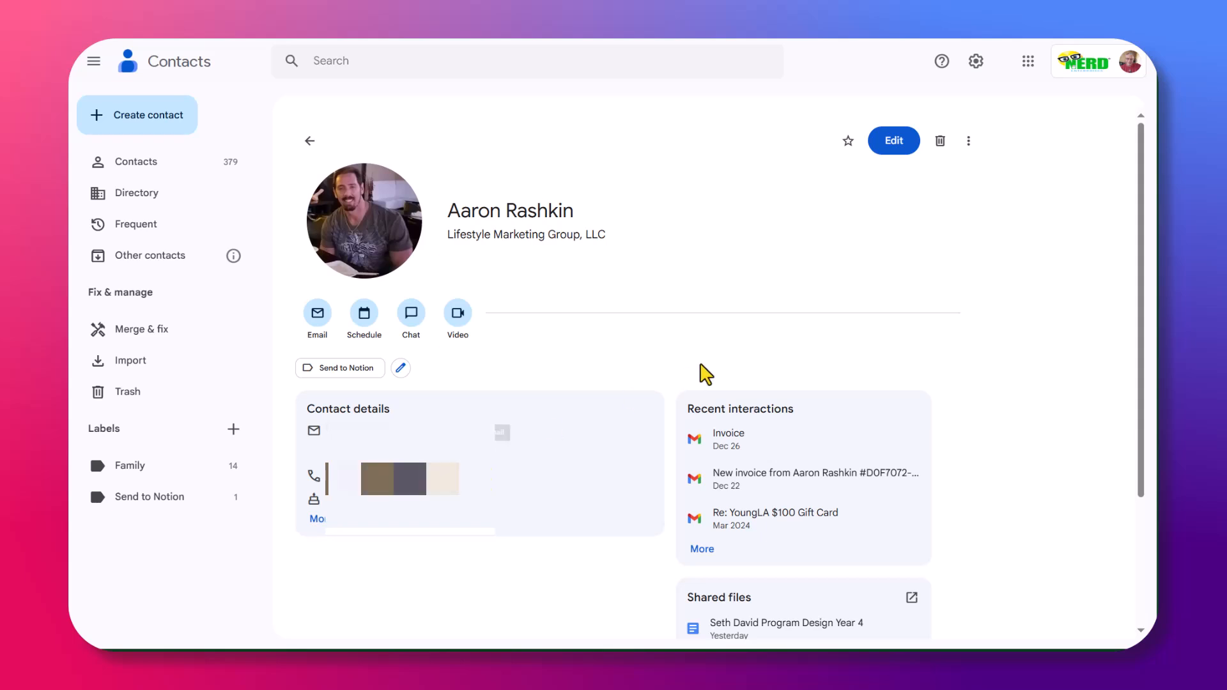
# Remove the Send to Notion label from the contact and confirm the label now holds no contacts.
pyautogui.click(401, 369)
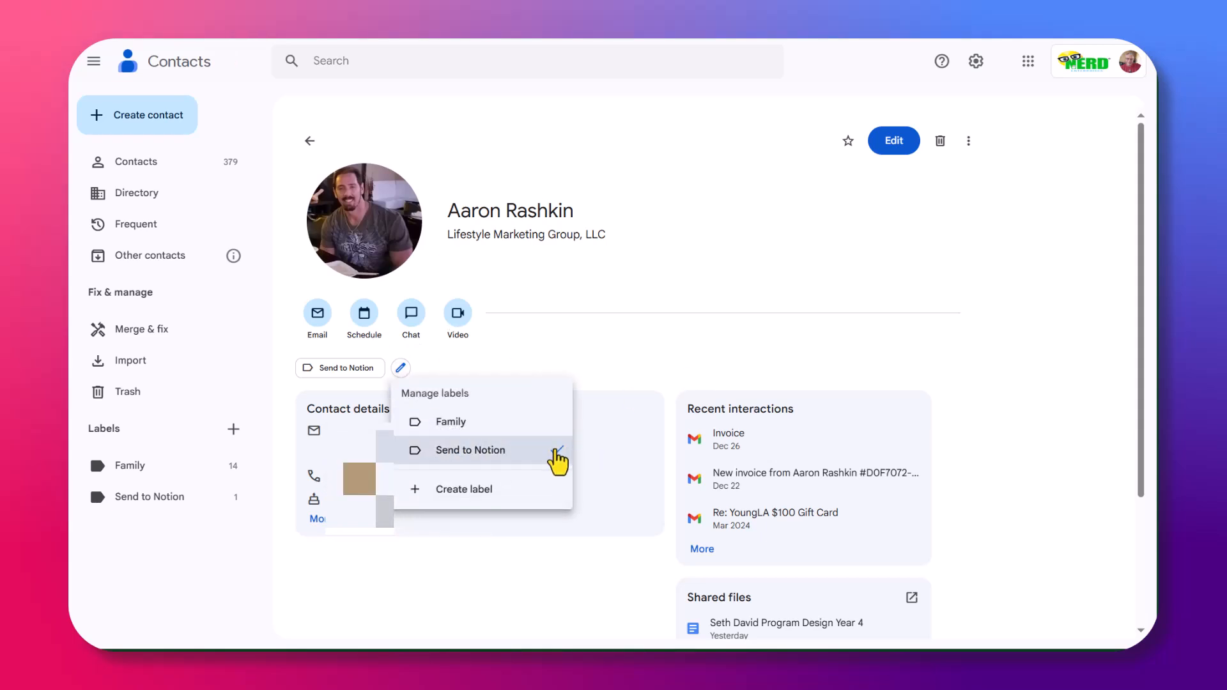
pyautogui.click(555, 453)
pyautogui.click(783, 277)
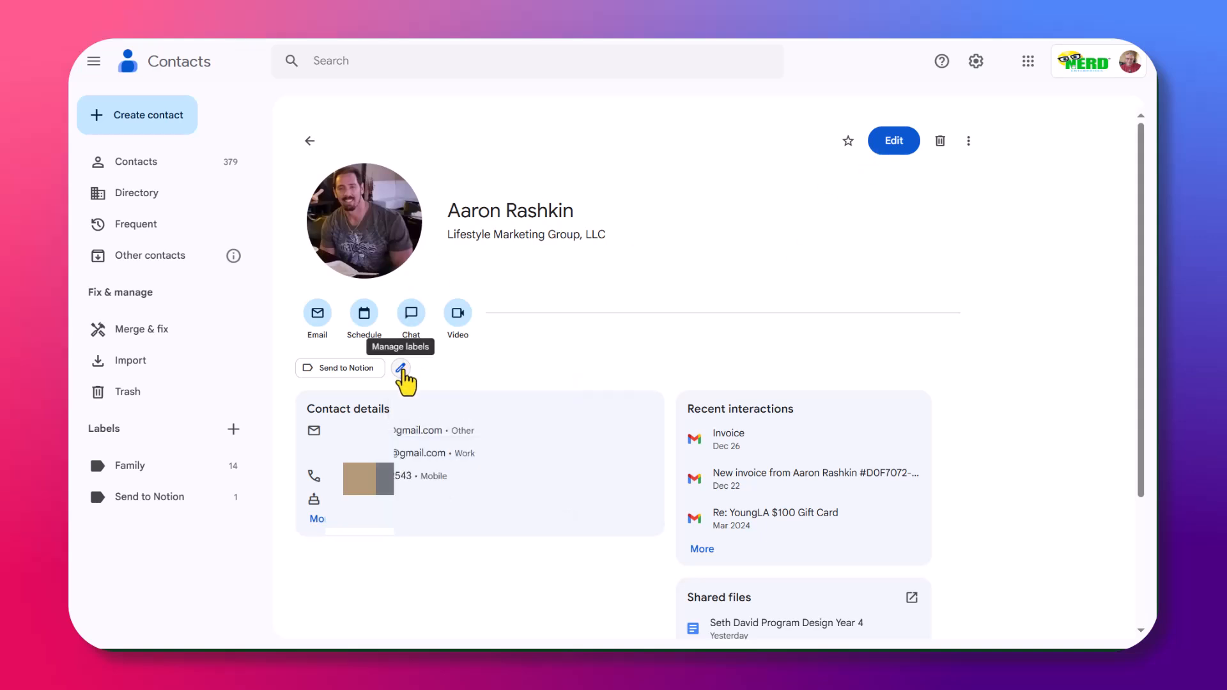
pyautogui.click(400, 369)
pyautogui.click(476, 453)
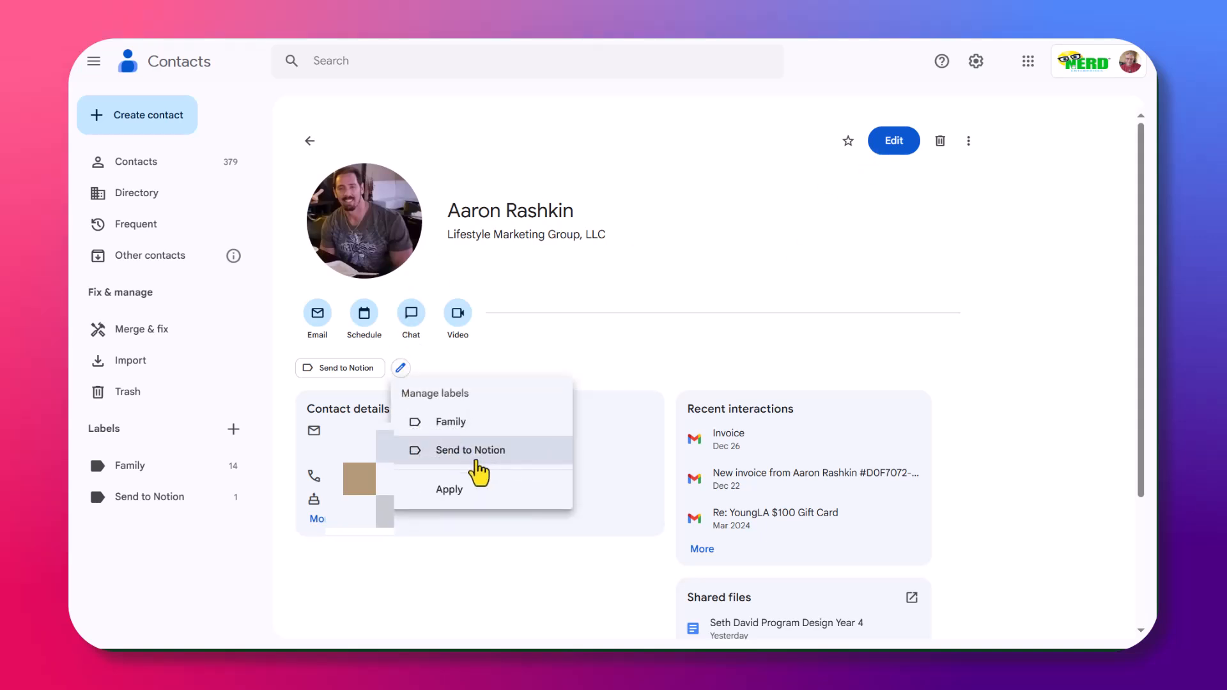
pyautogui.click(455, 488)
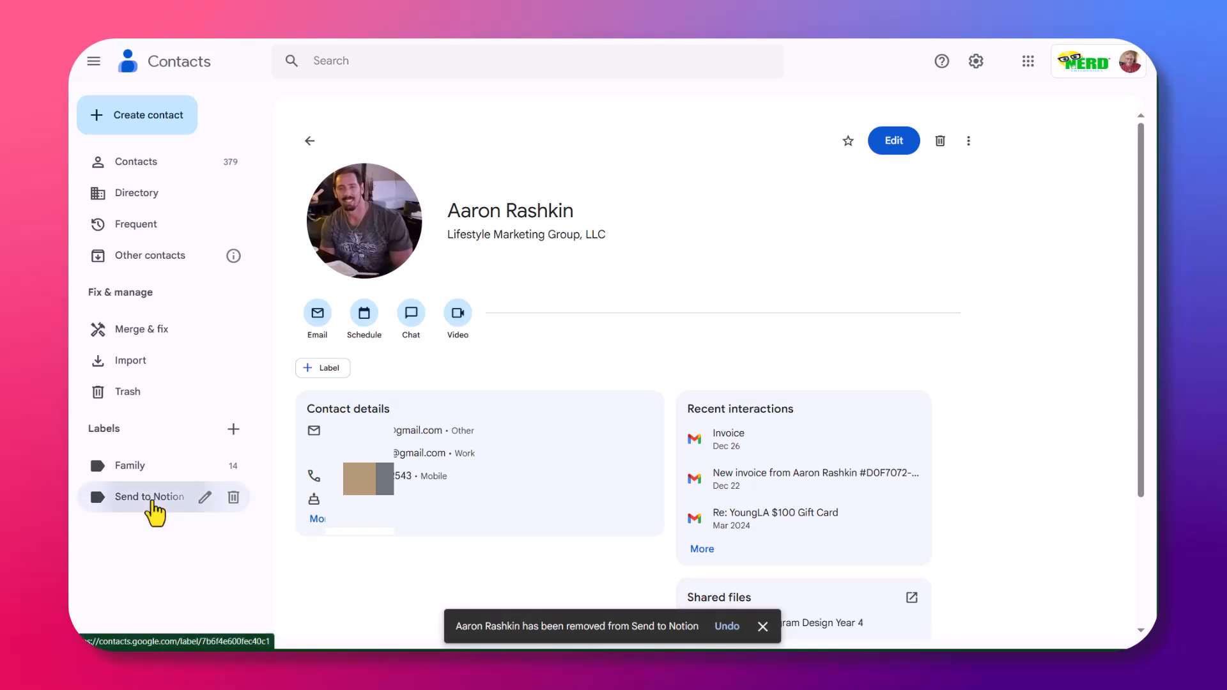
pyautogui.click(136, 499)
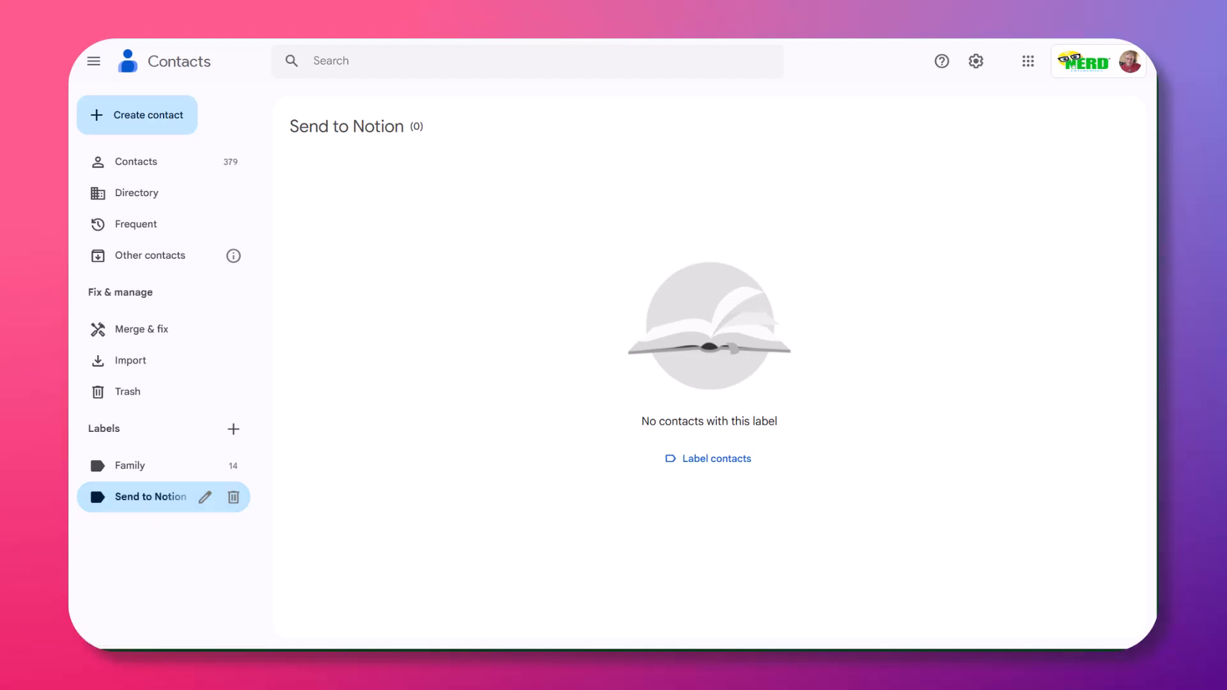
pyautogui.click(63, 362)
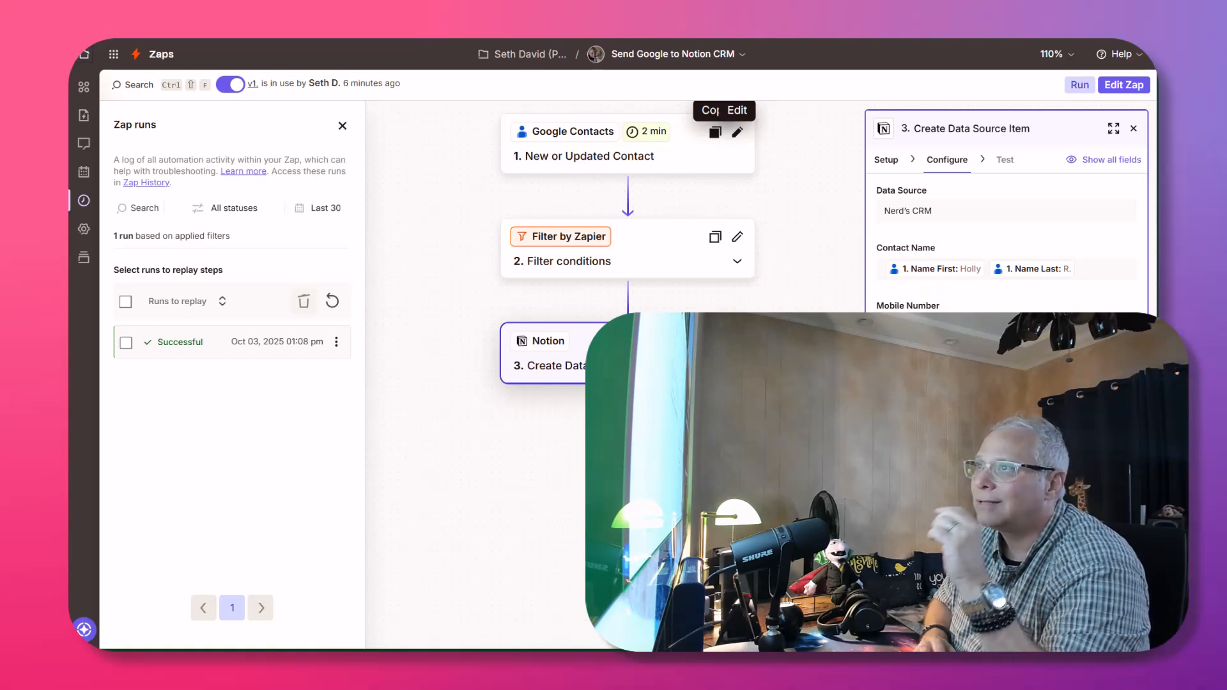
pyautogui.scroll(5, 675, 278)
pyautogui.scroll(-2, 675, 279)
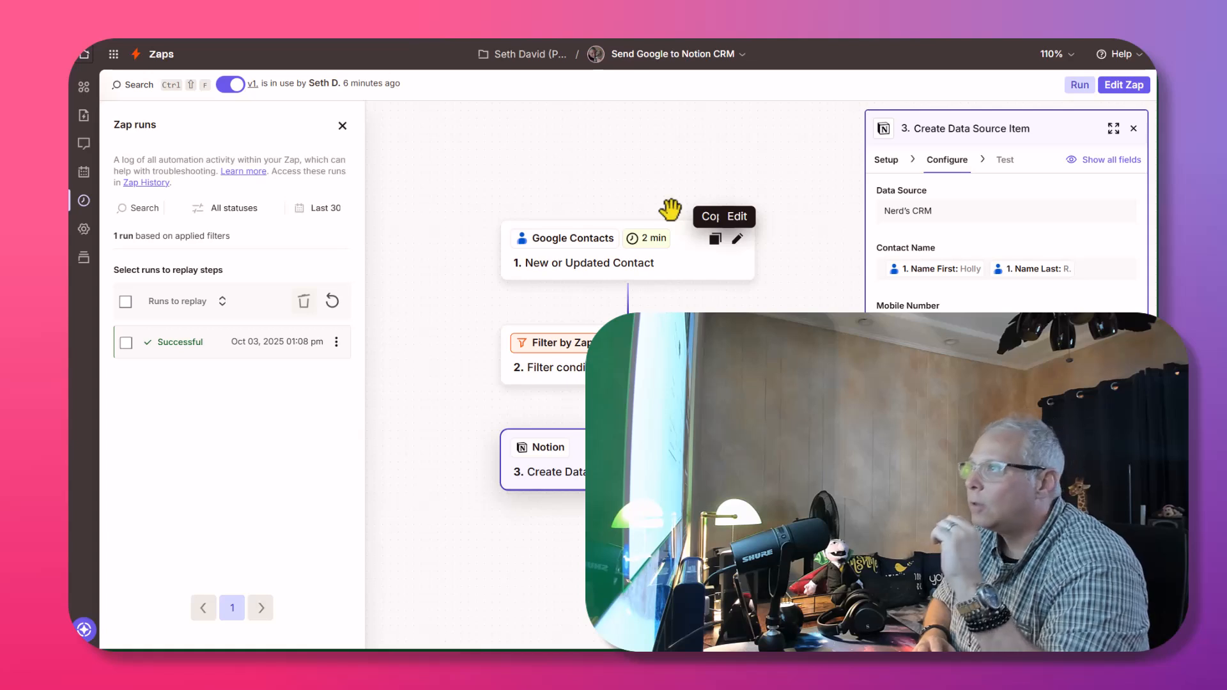